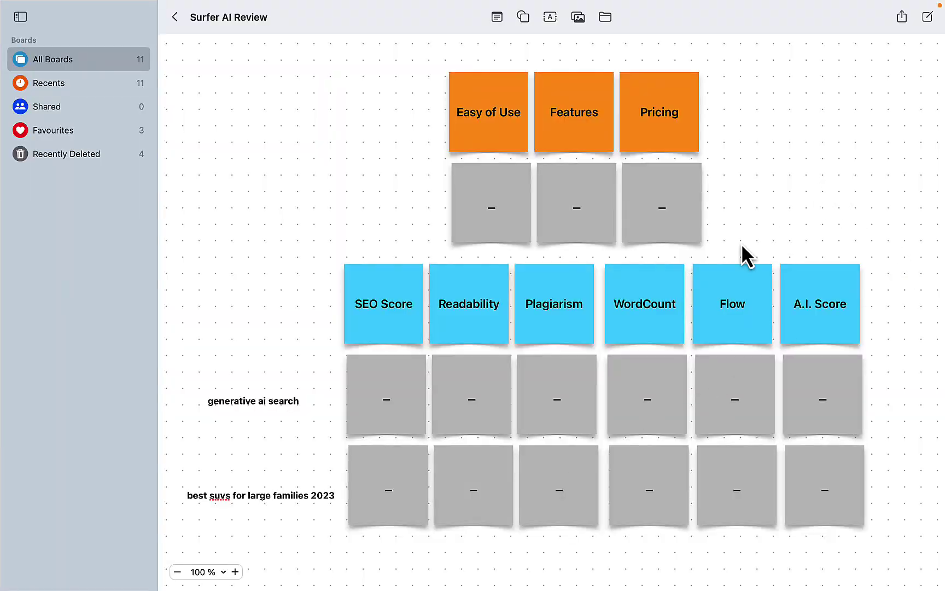
Shift the orange Easy of Use, Features and Pricing notes and their grey score cards right
left_click_drag(741, 244, 419, 80)
left_click_drag(511, 86, 526, 84)
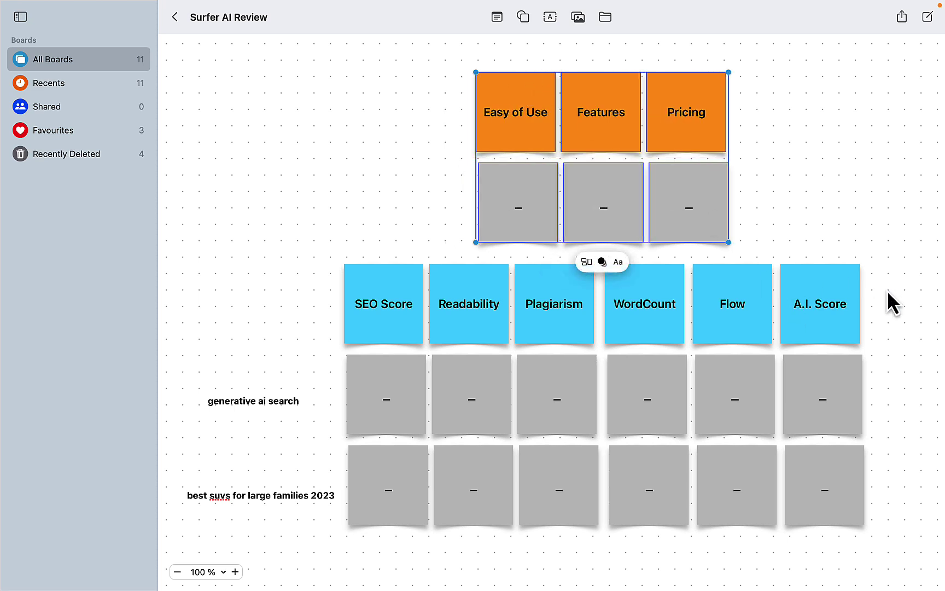
left_click(901, 243)
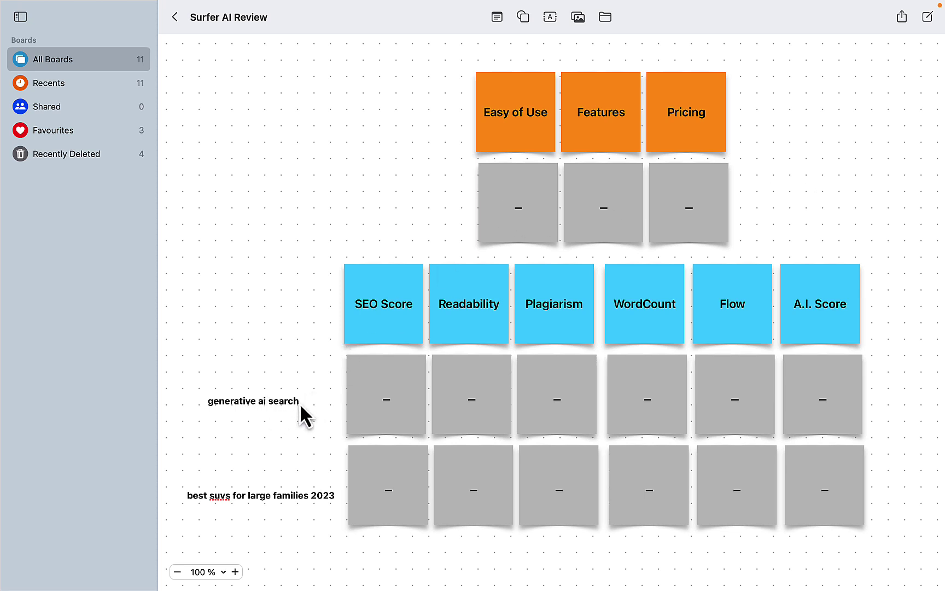
Select the 'generative ai search' and 'best suvs for large families 2023' keyword labels
left_click(284, 403)
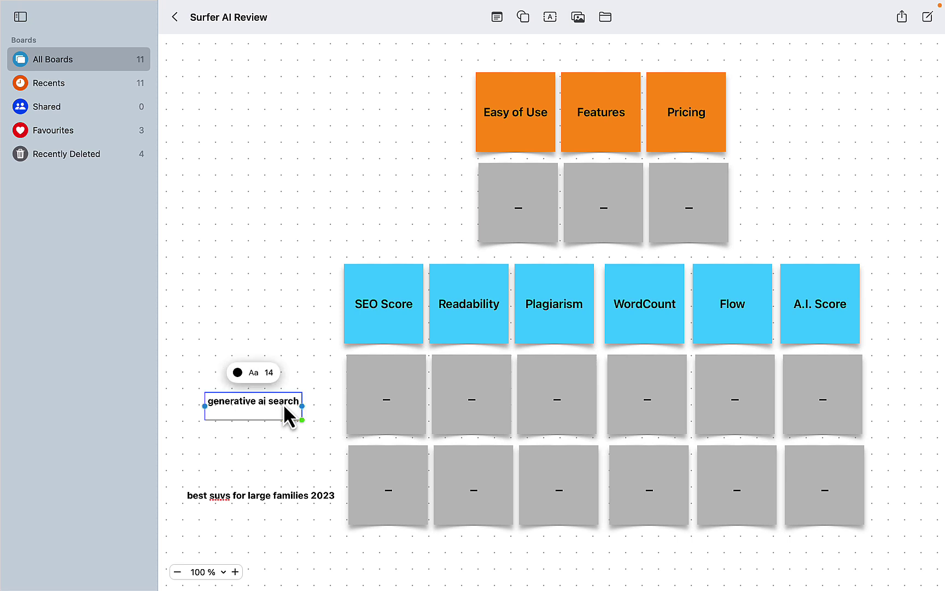
left_click(205, 510)
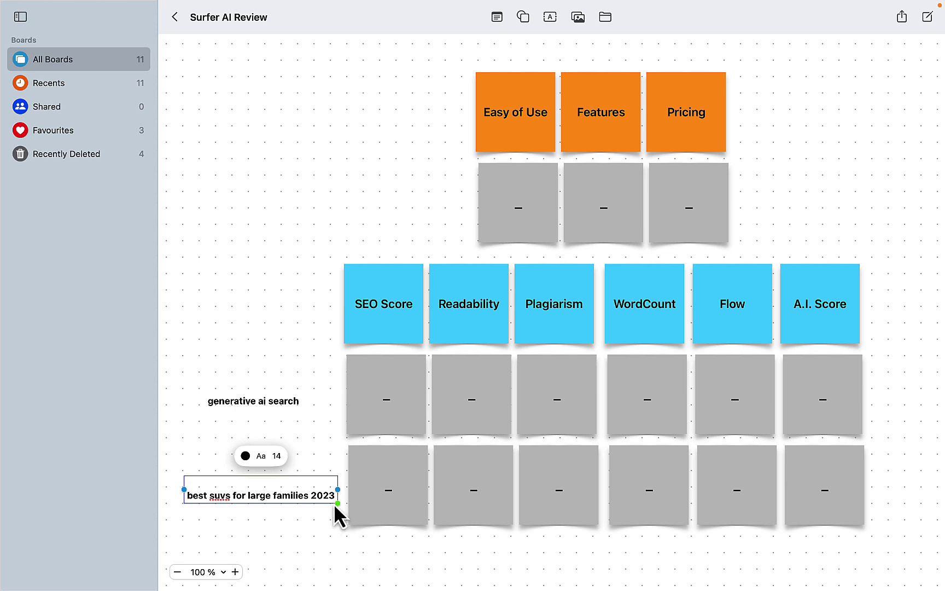
left_click(306, 540)
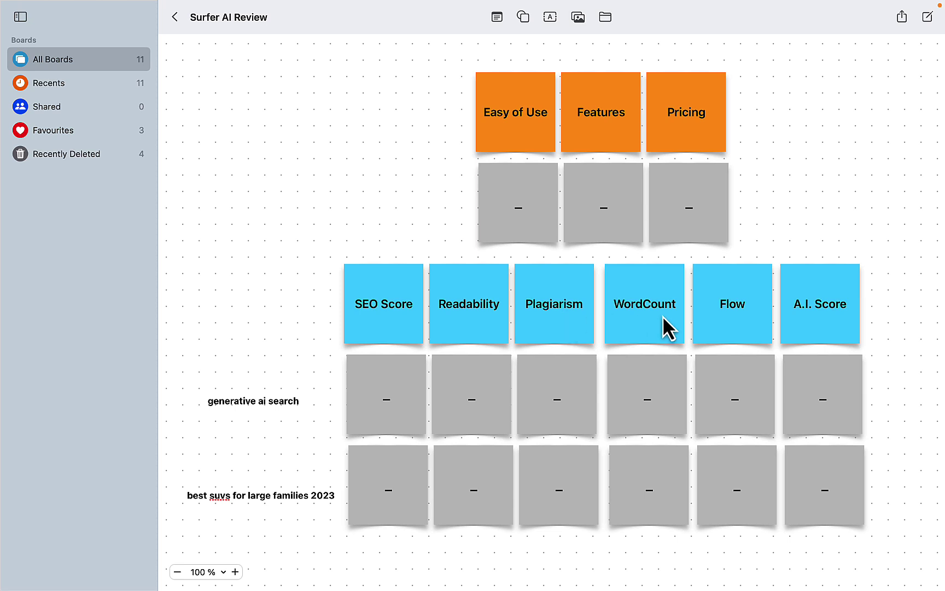
Check the WordCount and Flow notes, then enter the 'generative ai search' label text
left_click(666, 285)
left_click(664, 509)
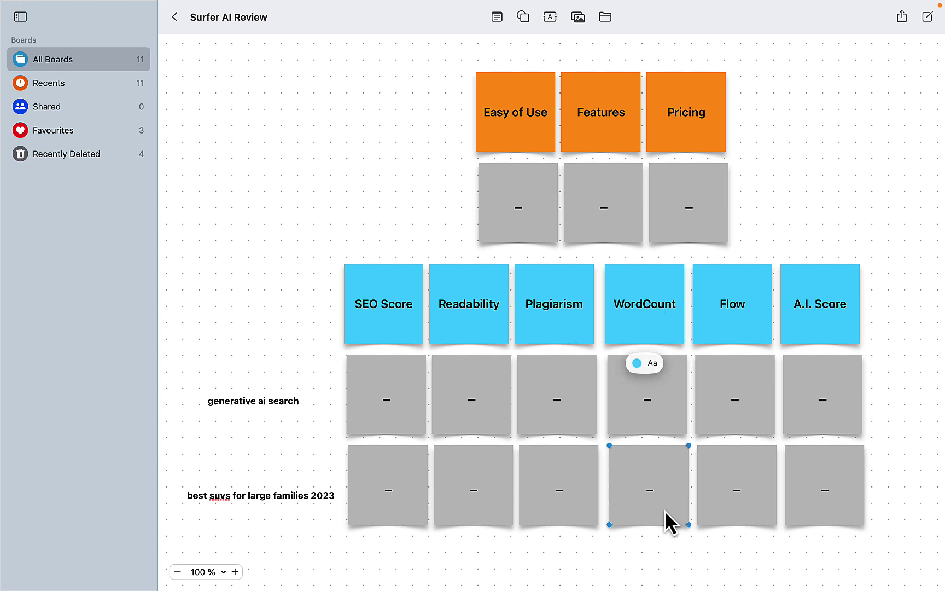
left_click(742, 332)
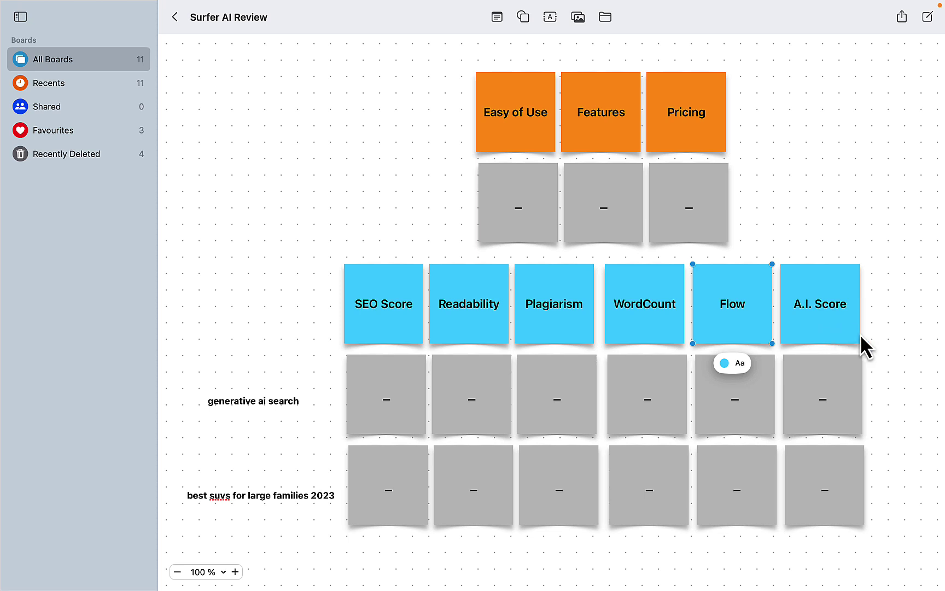
left_click(882, 370)
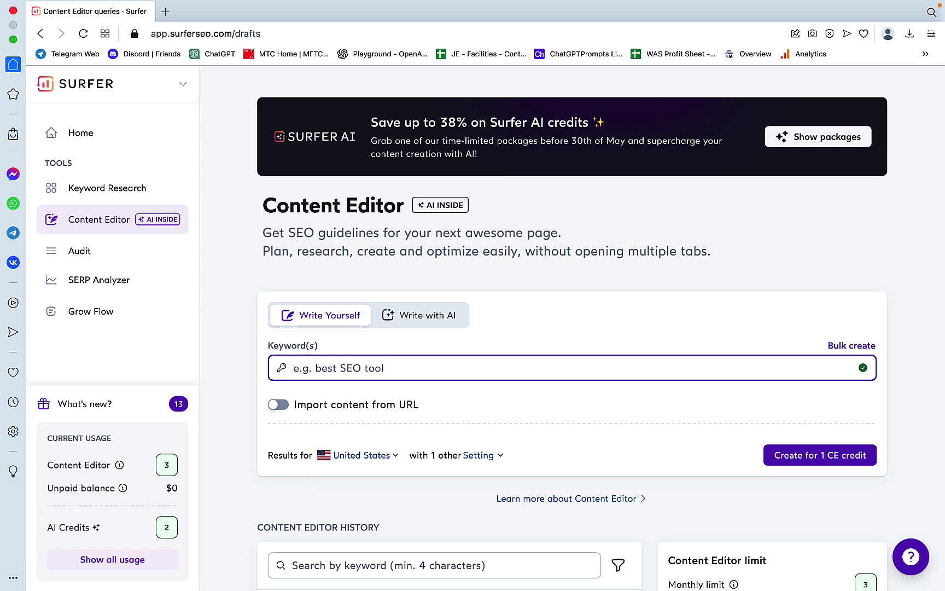
left_click(175, 563)
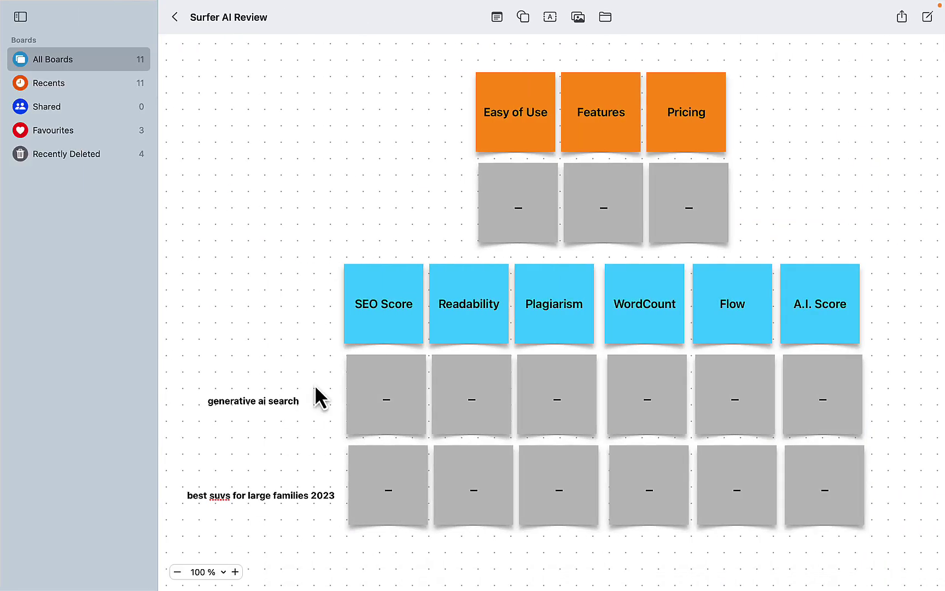
left_click(278, 394)
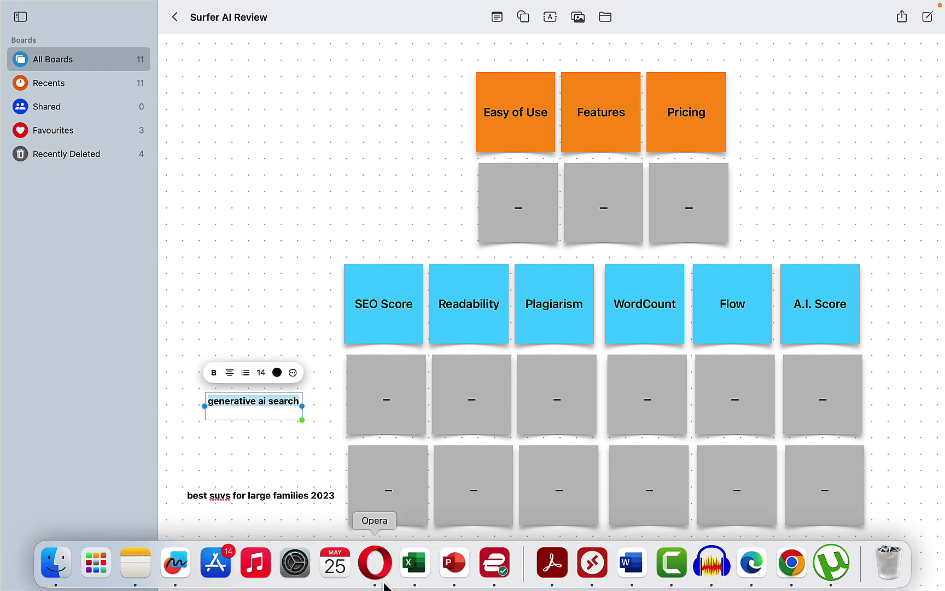
Create a Surfer Write with AI query for the pasted keyword 'generative ai search' (1 credit)
left_click(375, 565)
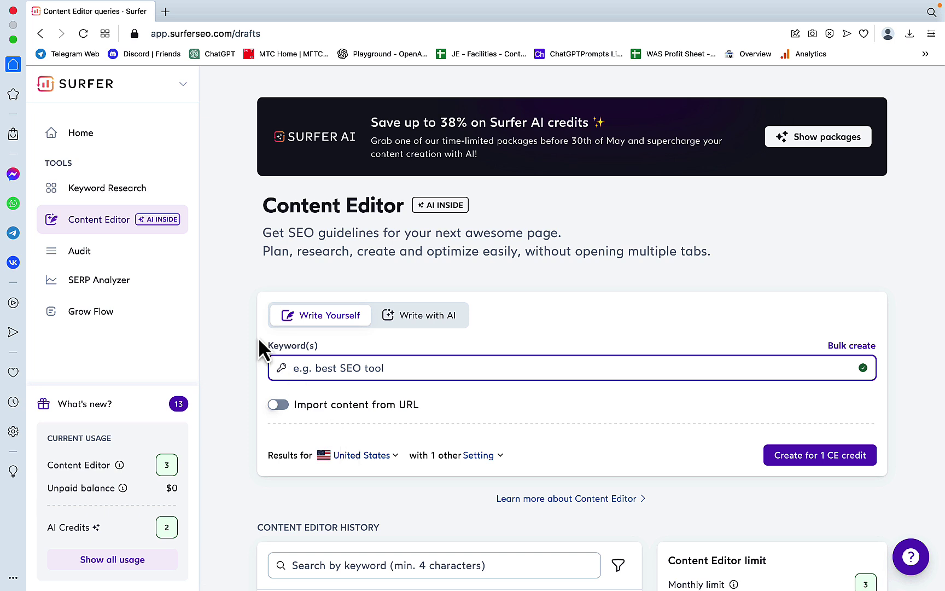
left_click(96, 218)
left_click(416, 325)
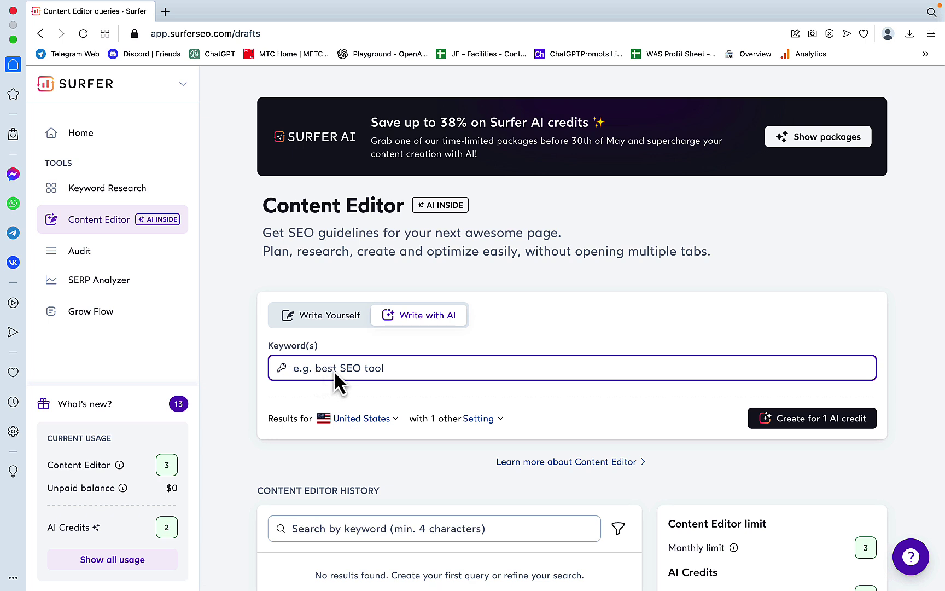
type("generative ai search")
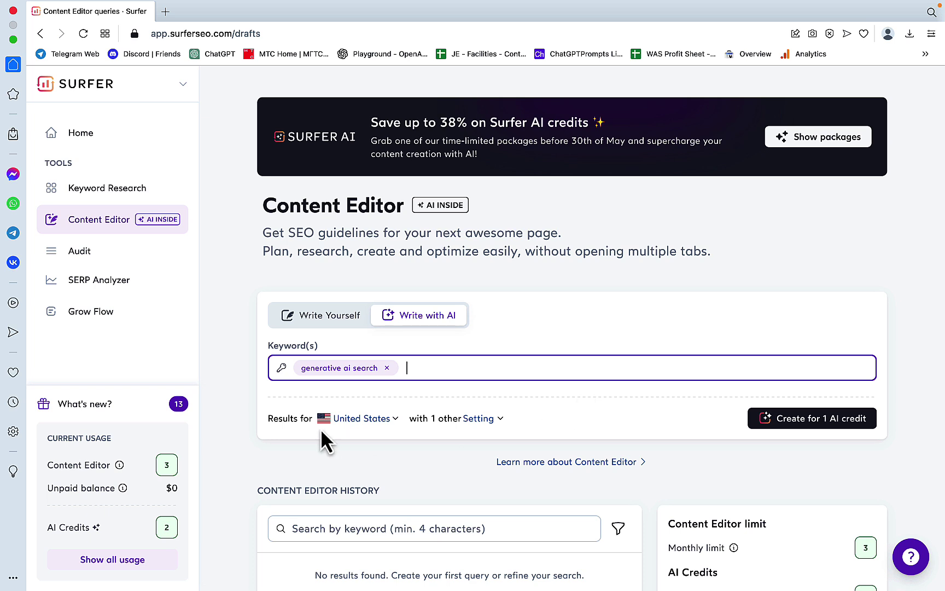
left_click(500, 419)
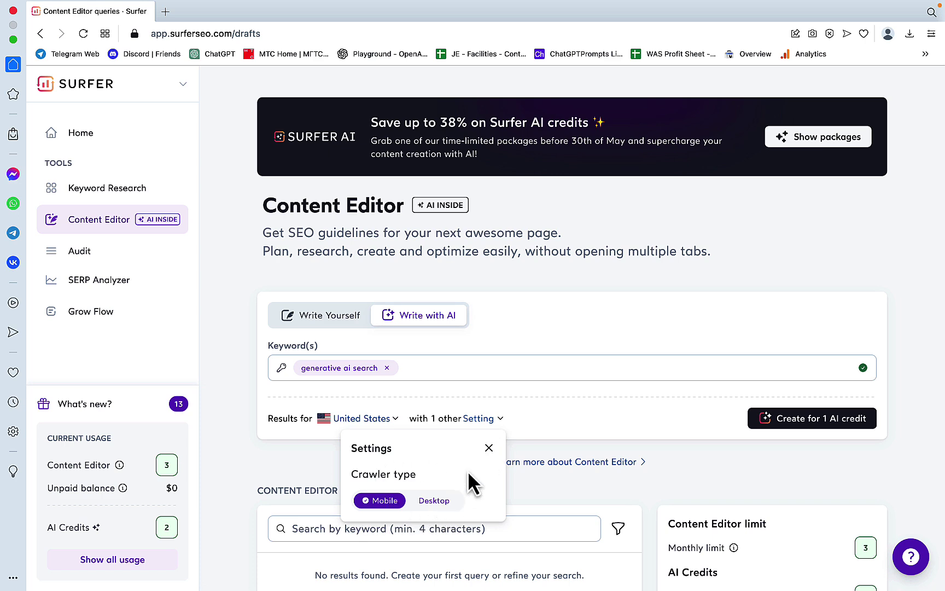
scroll(591, 443, "down", 5)
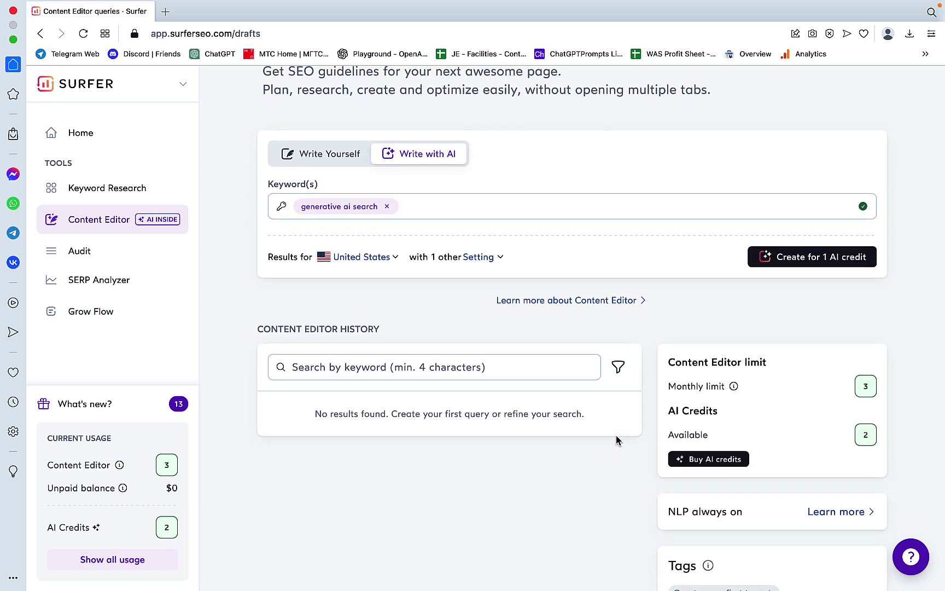
scroll(615, 441, "down", 3)
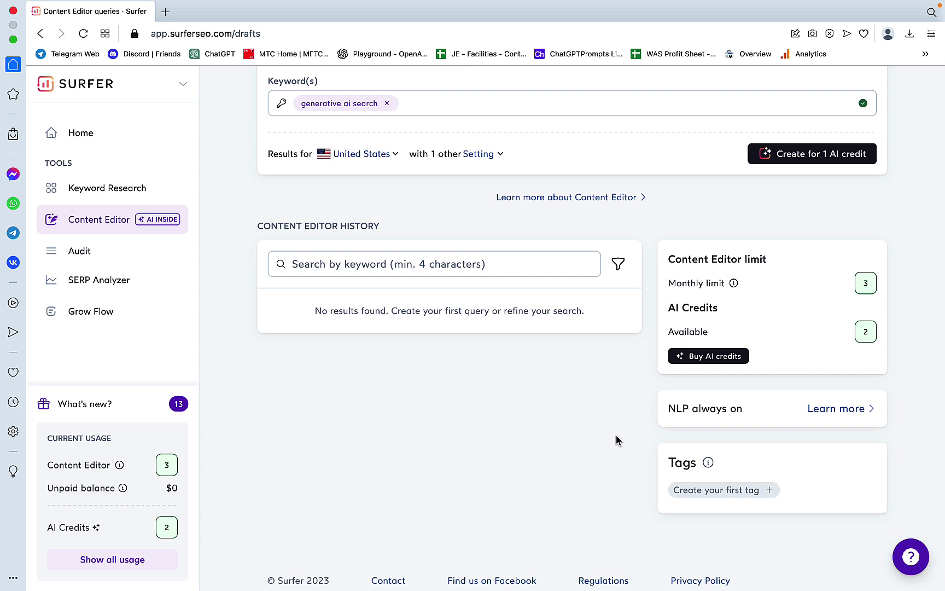
scroll(506, 398, "up", 1)
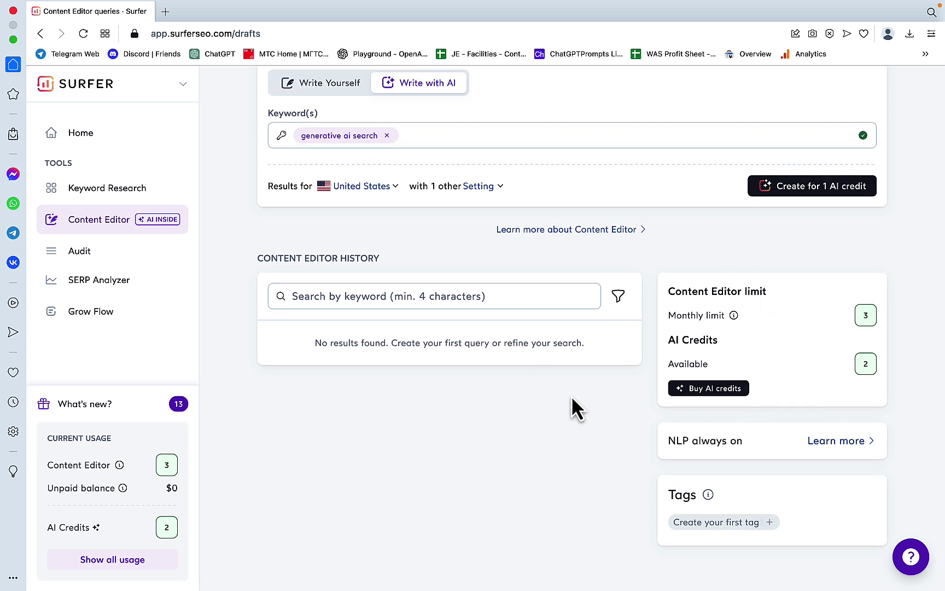
scroll(623, 399, "up", 5)
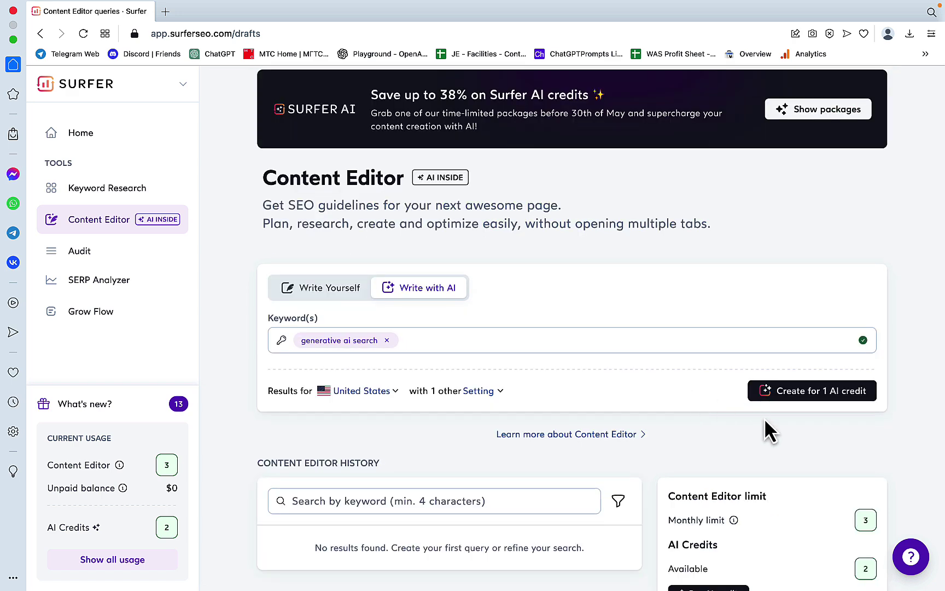
left_click(812, 392)
scroll(807, 392, "down", 3)
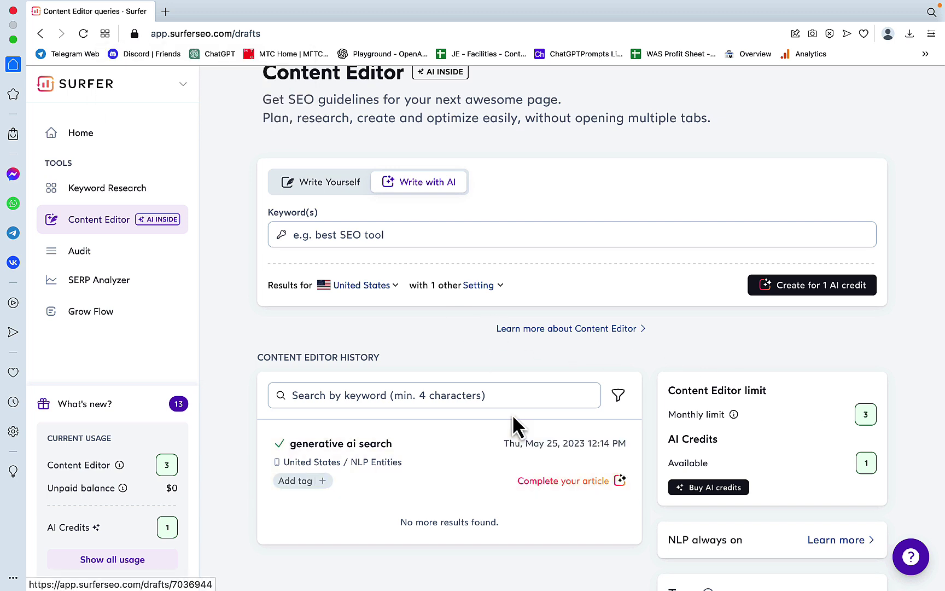
Open the 'generative ai search' history entry to reach its Adjust & Personalize settings
mouse_move(449, 459)
left_click(616, 448)
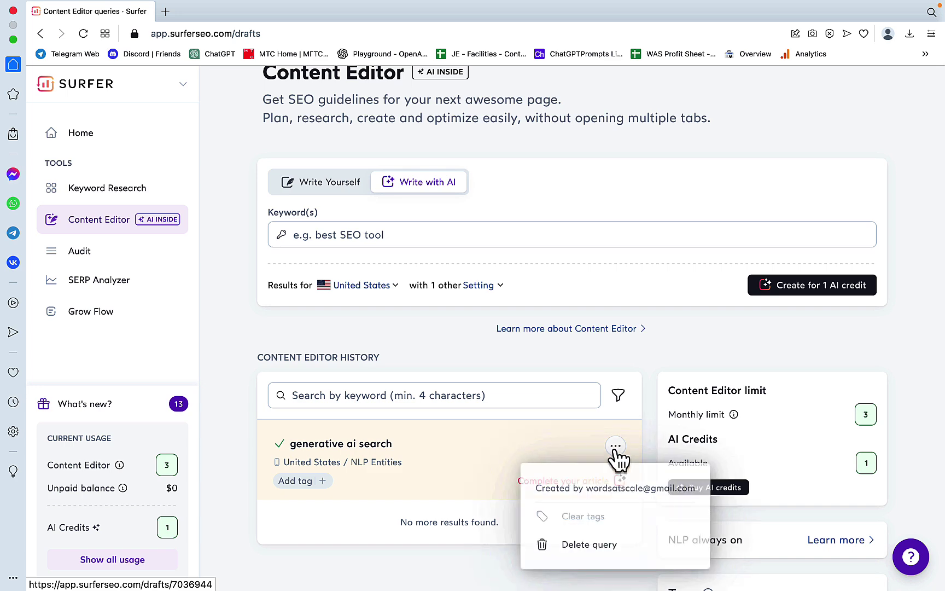
left_click(511, 465)
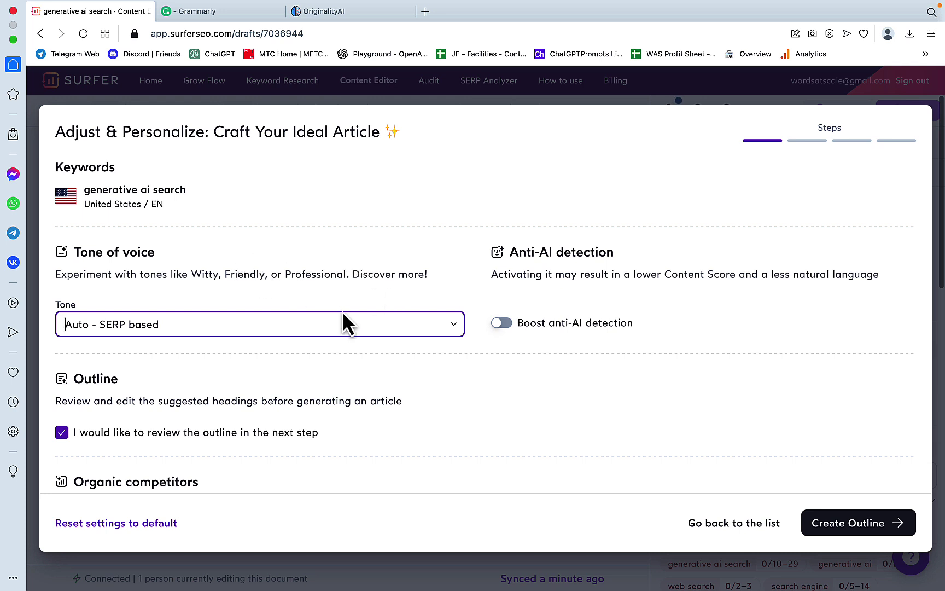
left_click(454, 326)
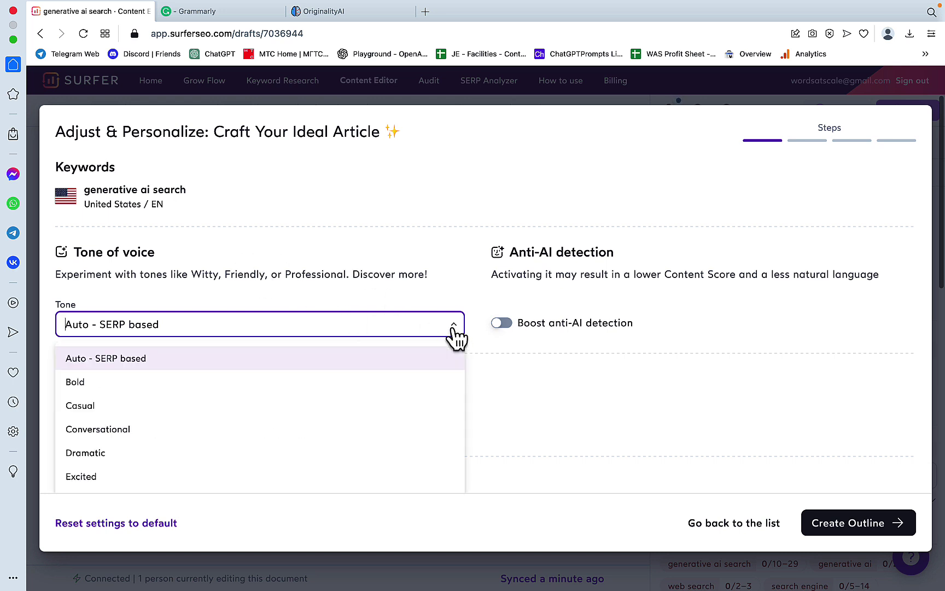
left_click(506, 372)
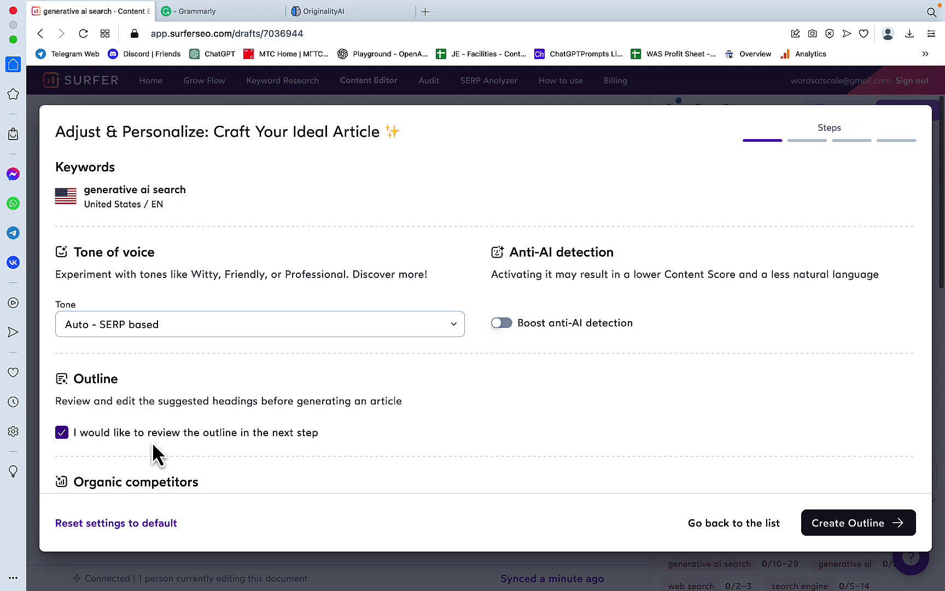
scroll(250, 450, "down", 1)
scroll(249, 450, "down", 2)
scroll(250, 451, "down", 3)
scroll(250, 450, "down", 1)
scroll(250, 450, "down", 3)
scroll(250, 450, "down", 1)
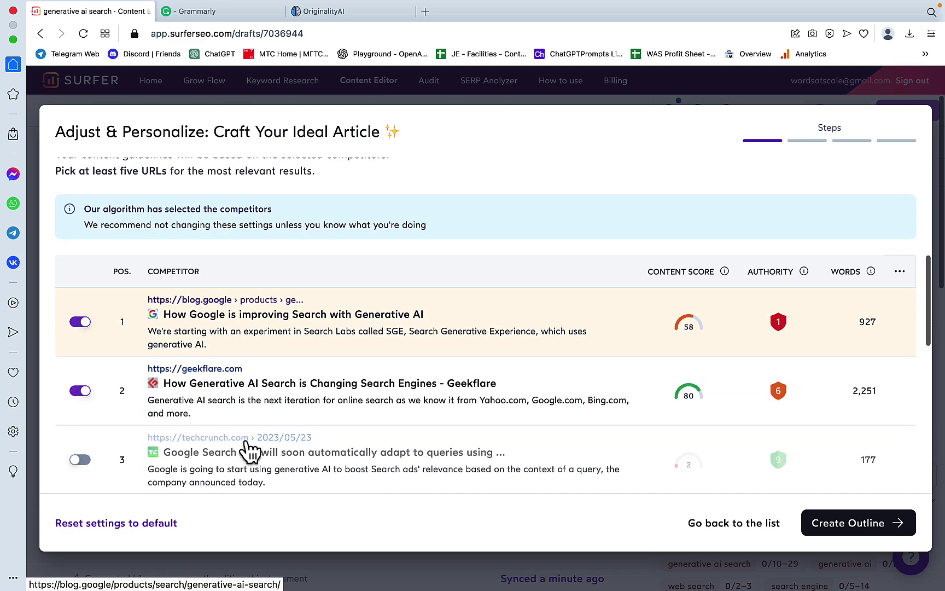
scroll(250, 451, "down", 2)
scroll(250, 451, "down", 1)
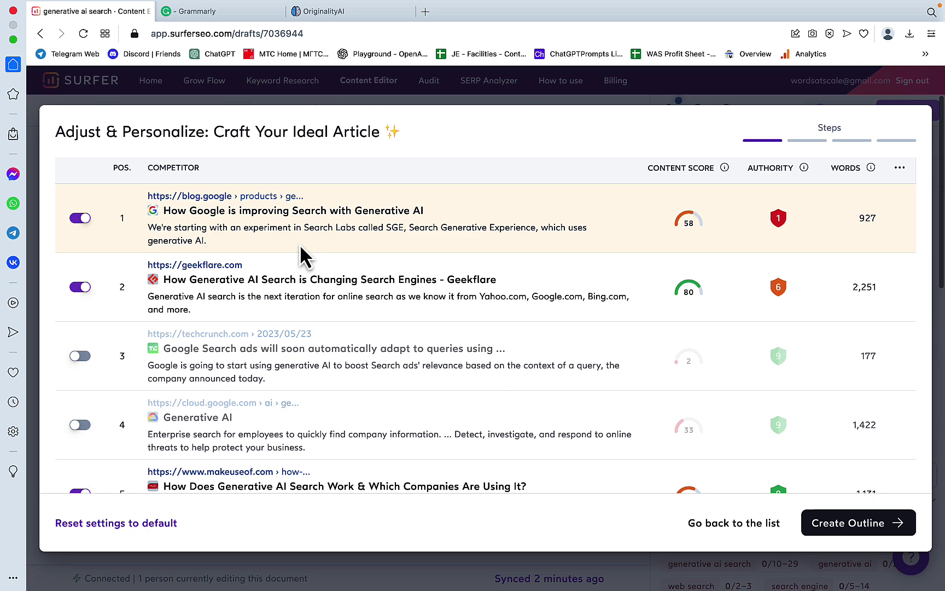
scroll(300, 246, "down", 3)
scroll(300, 245, "down", 1)
scroll(300, 245, "up", 1)
scroll(300, 245, "up", 1)
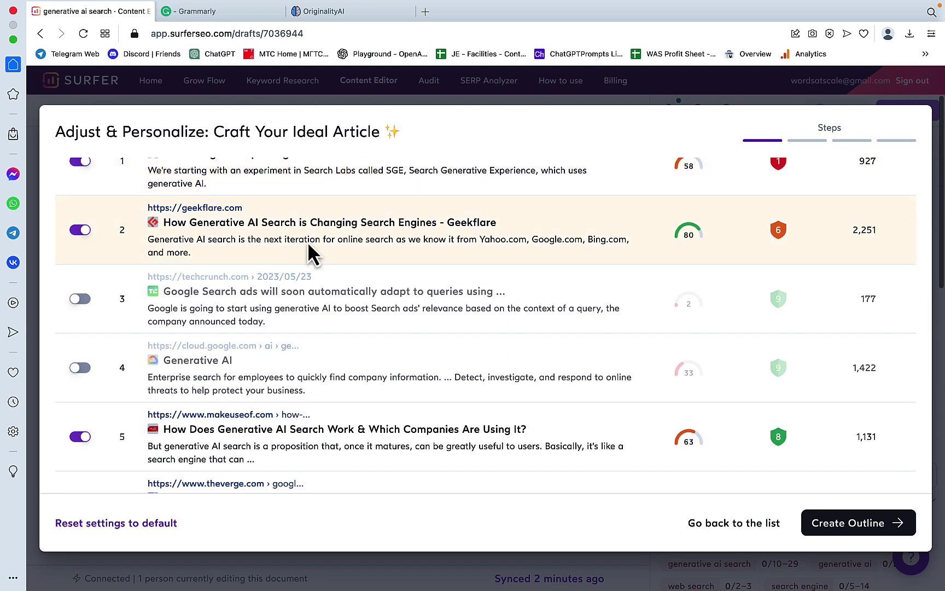
scroll(577, 268, "down", 1)
scroll(578, 271, "down", 1)
scroll(578, 272, "down", 1)
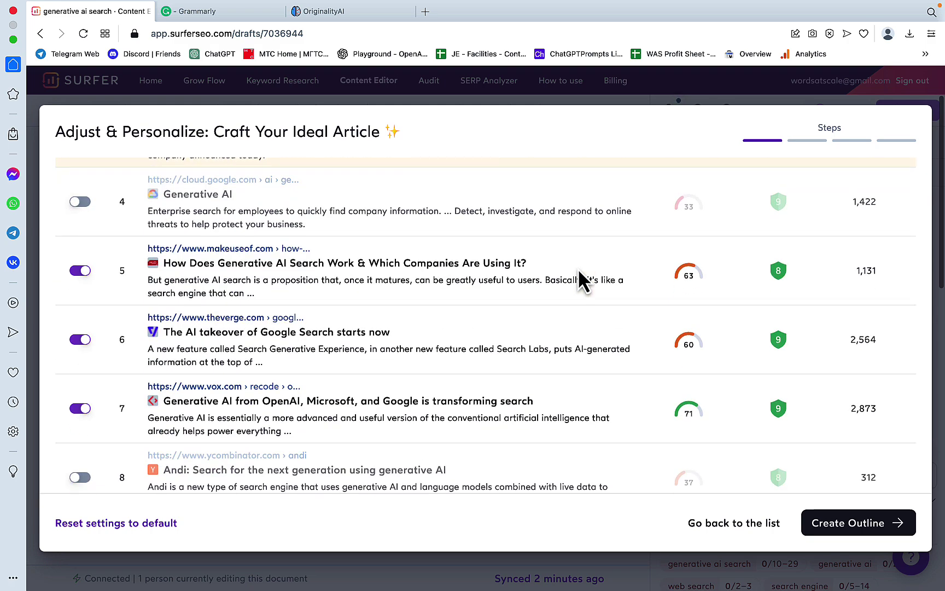
scroll(578, 268, "down", 3)
scroll(578, 268, "up", 2)
scroll(579, 272, "up", 4)
scroll(578, 272, "up", 1)
scroll(578, 271, "down", 3)
scroll(578, 272, "up", 1)
scroll(580, 271, "up", 3)
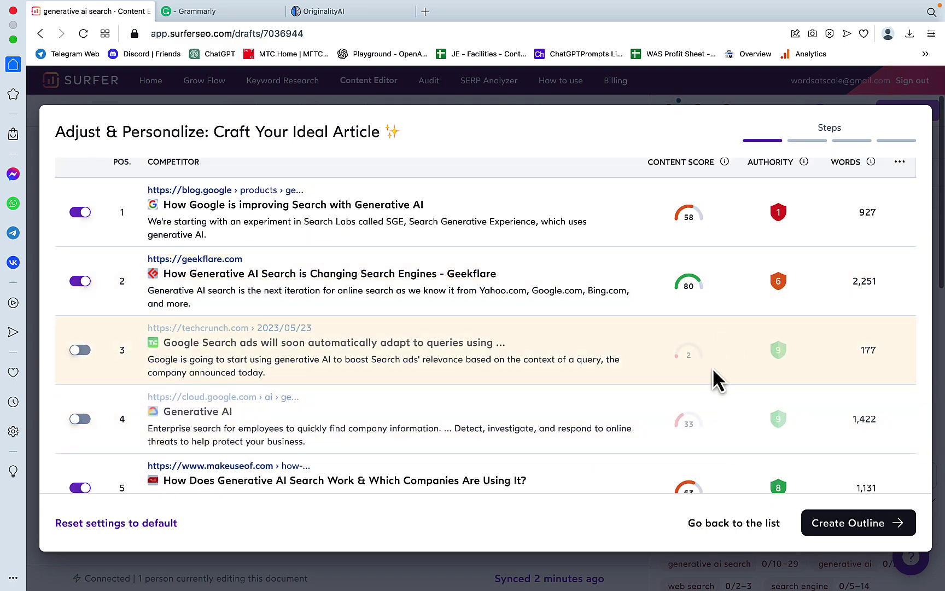
scroll(713, 384, "down", 1)
scroll(714, 384, "down", 5)
scroll(713, 382, "up", 3)
scroll(713, 380, "up", 3)
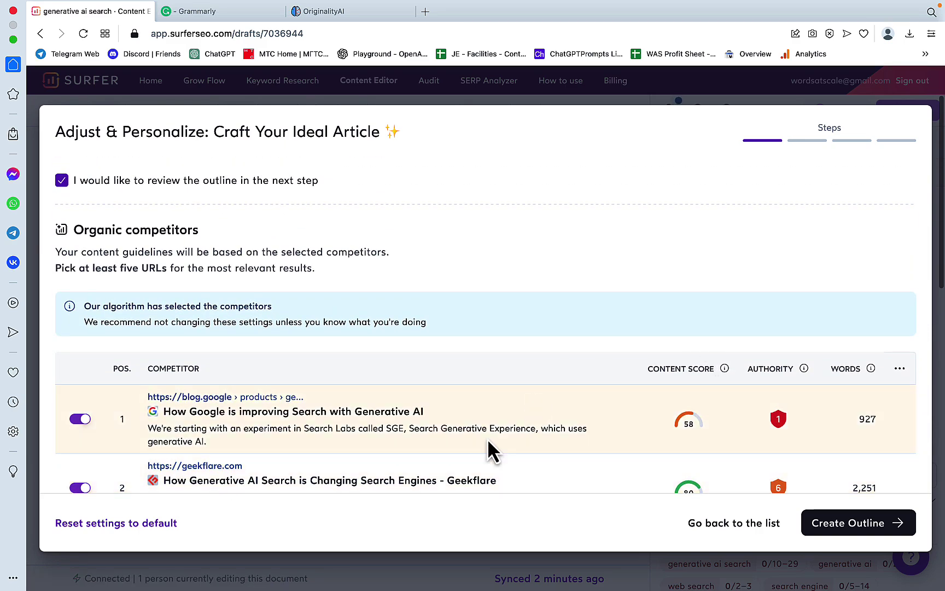
scroll(513, 428, "down", 1)
scroll(514, 427, "down", 5)
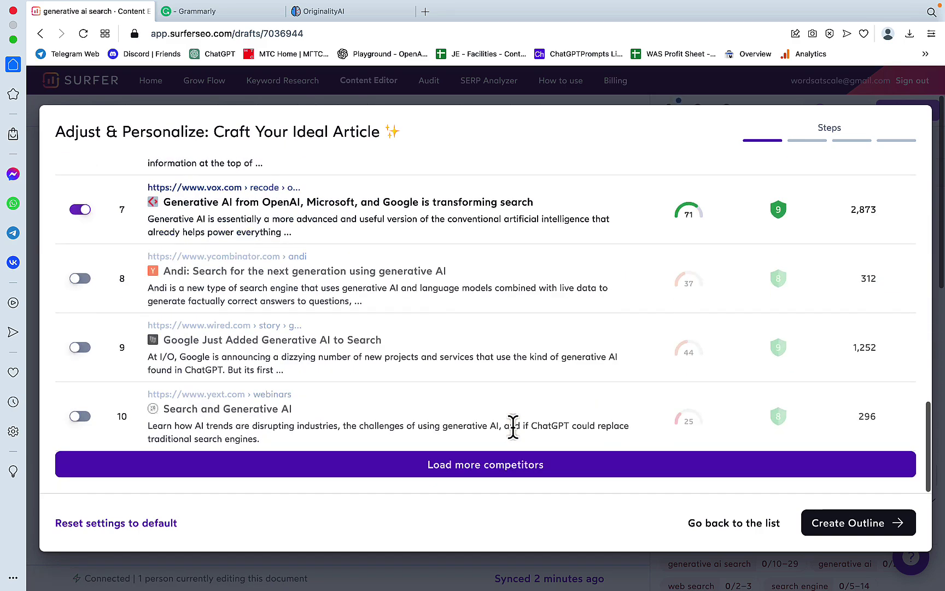
scroll(658, 348, "up", 10)
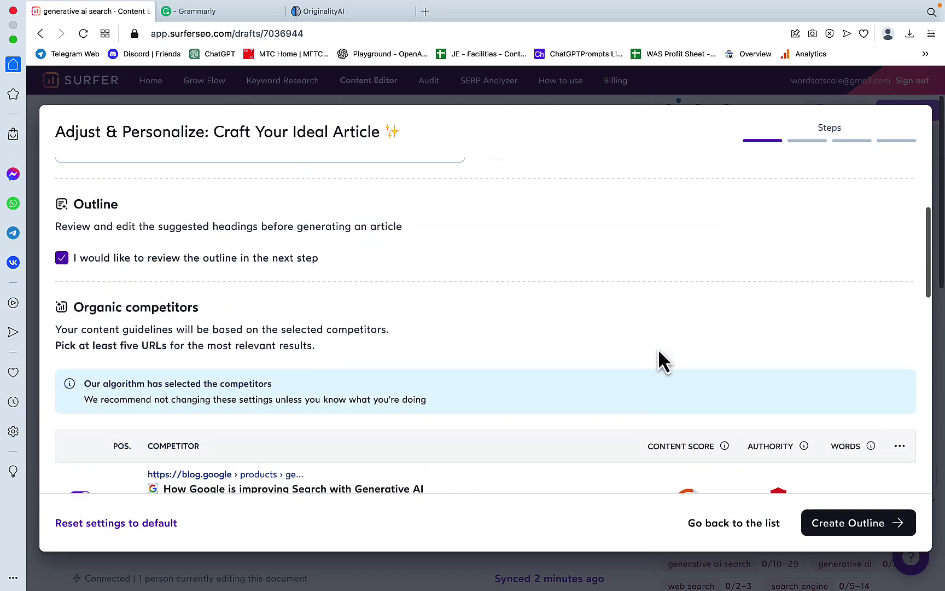
scroll(658, 348, "up", 3)
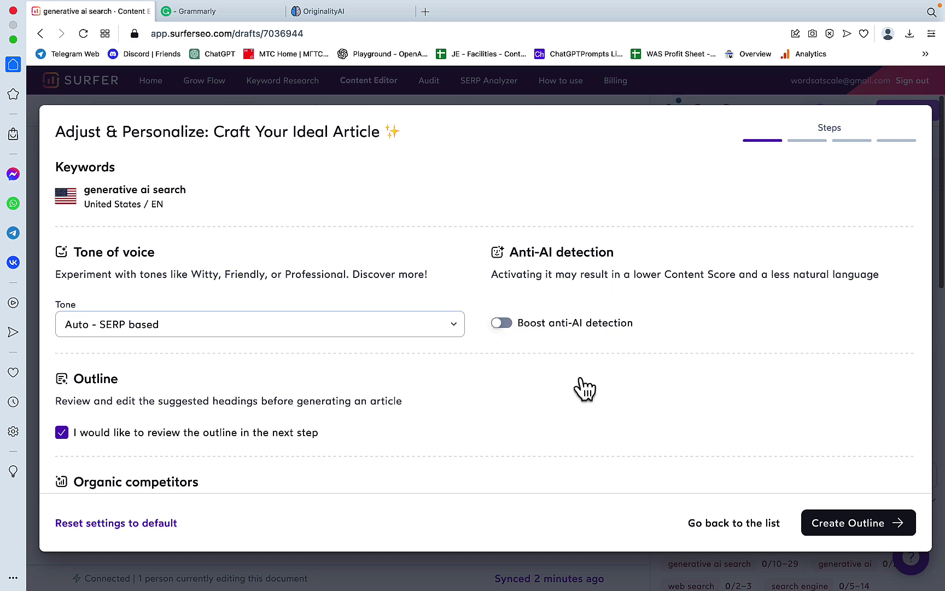
Generate the suggested outline 'Unlocking the Power of Generative AI Search' from the chosen settings
left_click(873, 534)
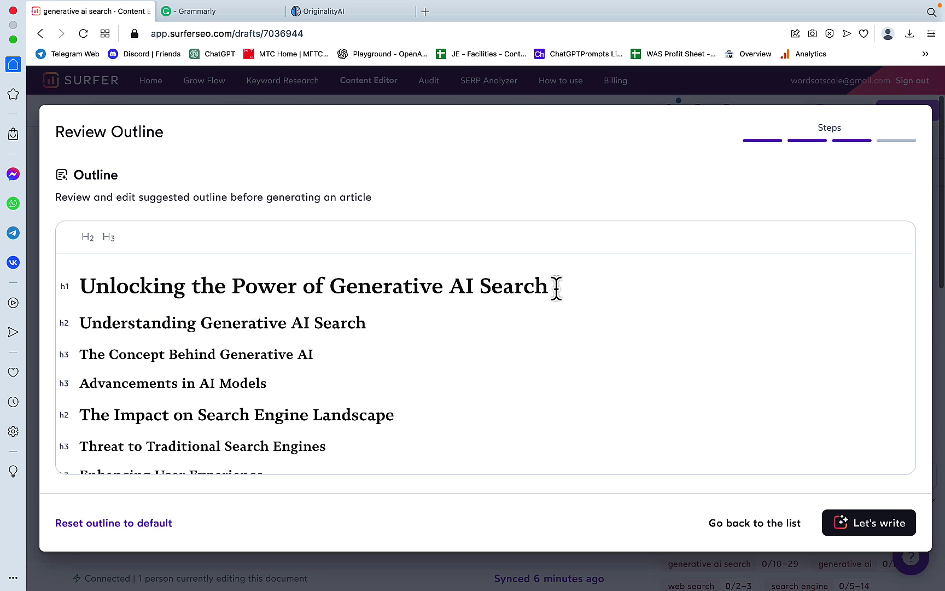
left_click_drag(556, 288, 320, 268)
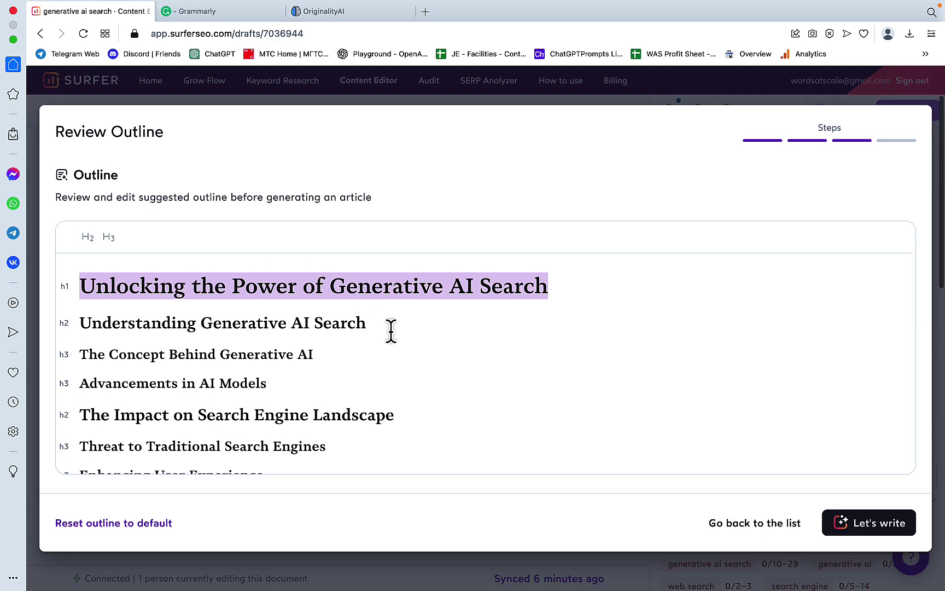
scroll(391, 331, "down", 2)
scroll(392, 332, "up", 2)
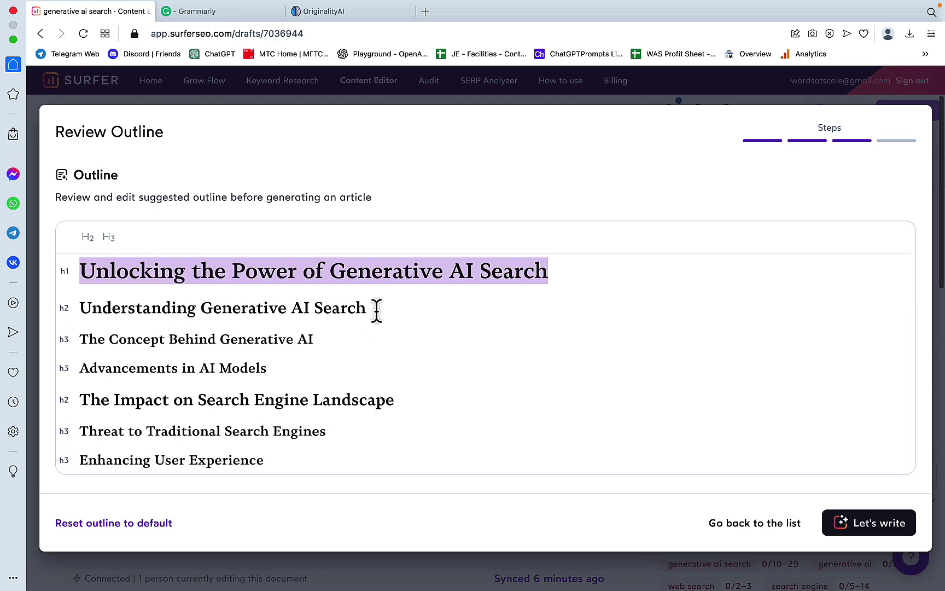
left_click_drag(375, 309, 80, 308)
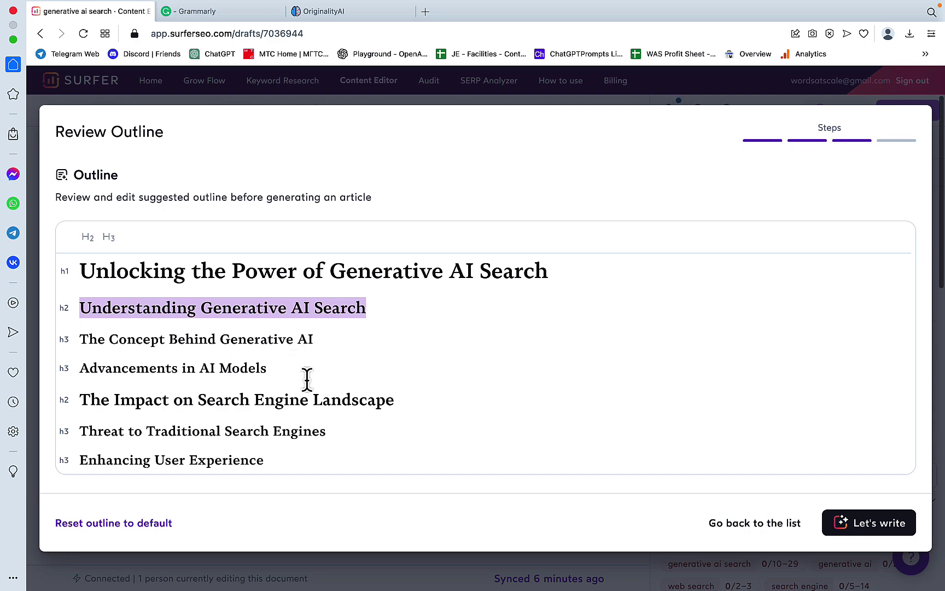
scroll(307, 380, "down", 2)
scroll(308, 380, "down", 2)
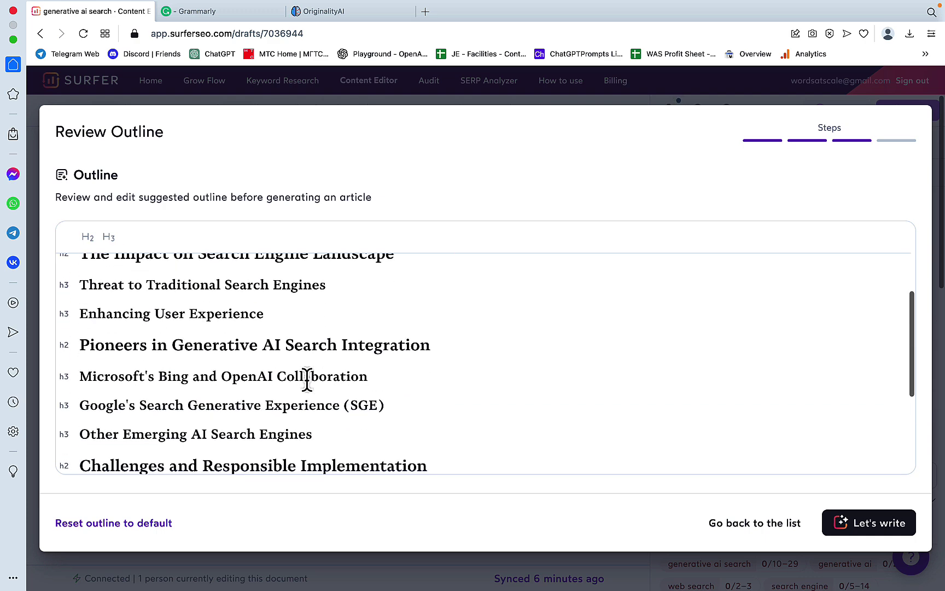
scroll(307, 381, "down", 2)
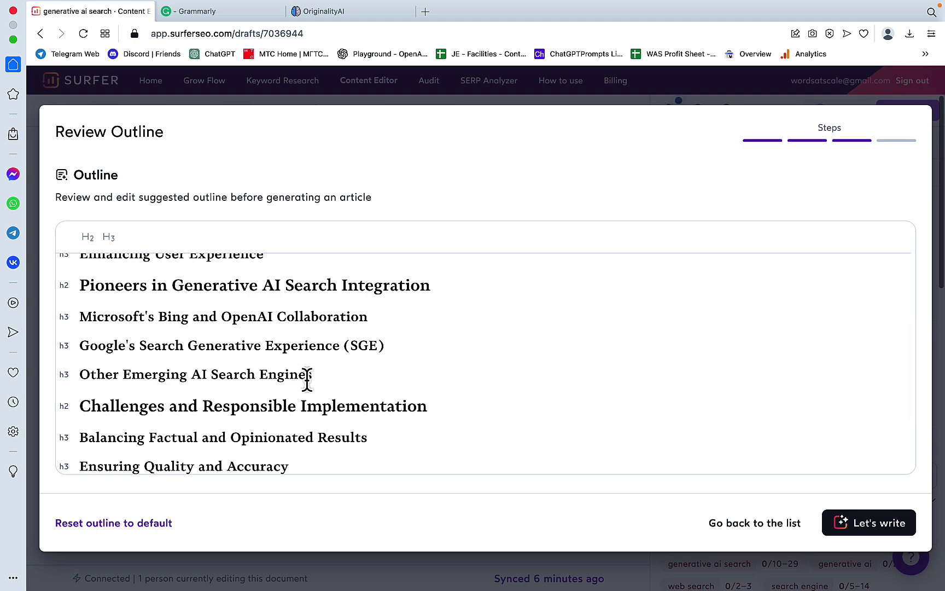
scroll(308, 380, "down", 2)
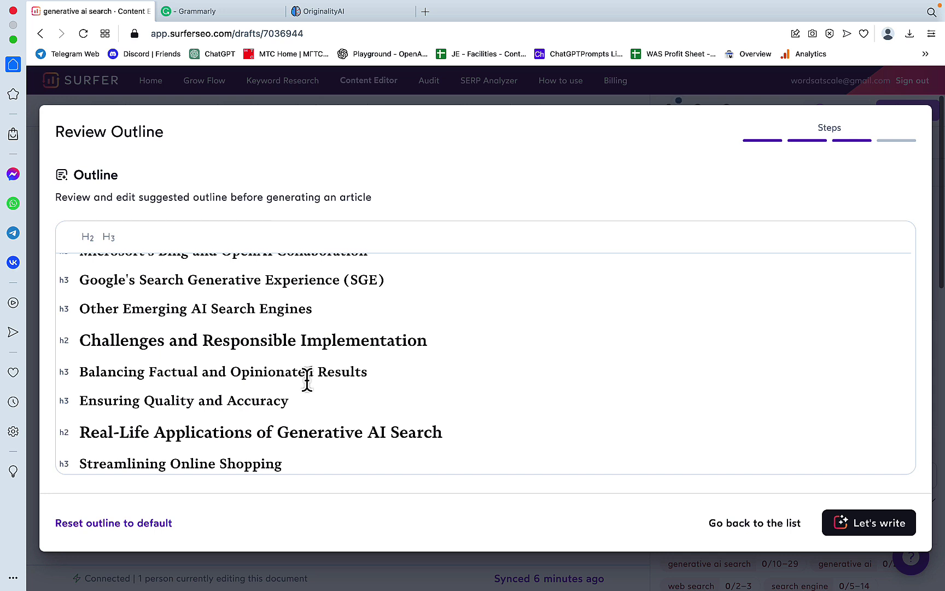
scroll(308, 380, "down", 2)
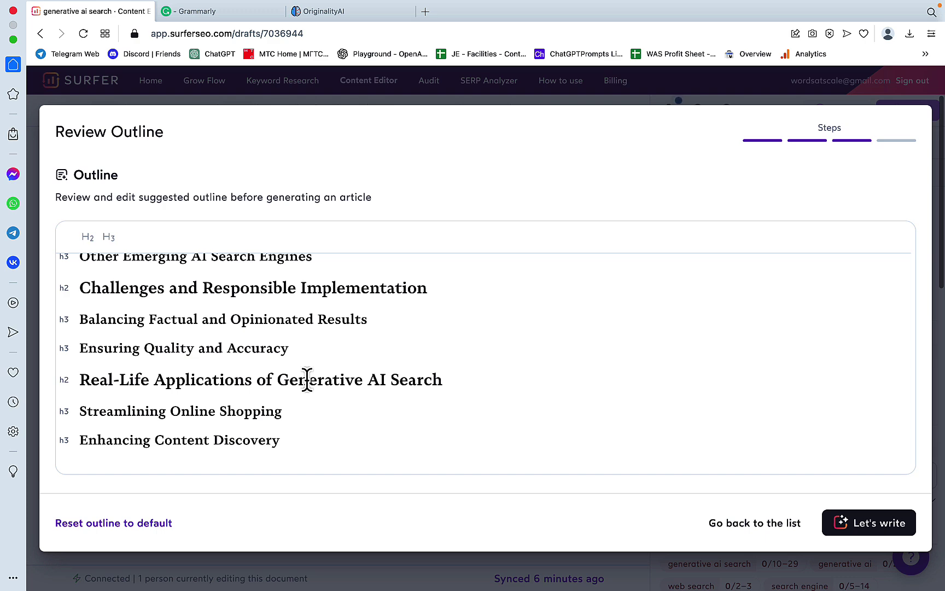
scroll(307, 381, "up", 10)
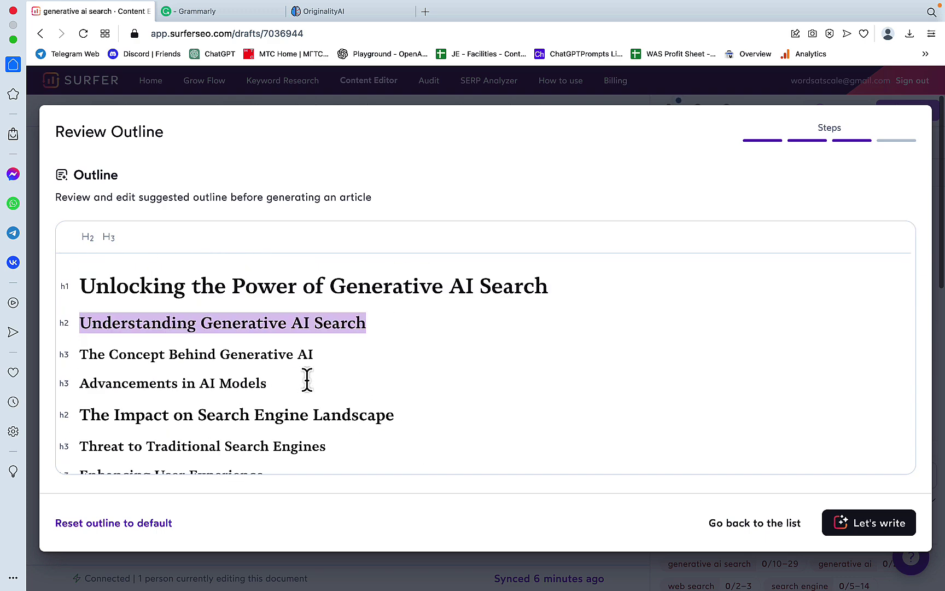
scroll(308, 380, "down", 3)
scroll(307, 380, "up", 3)
scroll(307, 380, "down", 2)
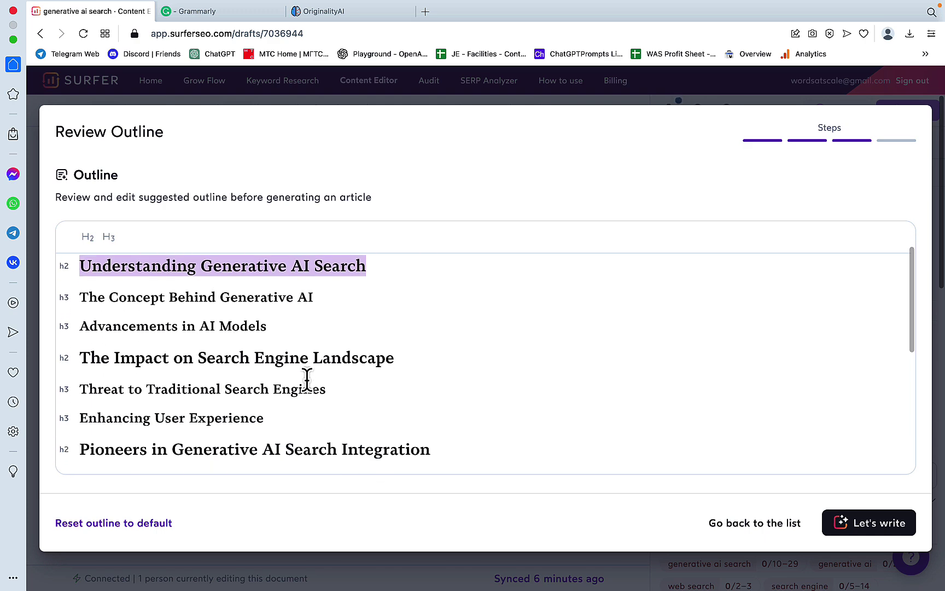
scroll(307, 381, "down", 4)
scroll(307, 380, "down", 5)
scroll(307, 380, "up", 10)
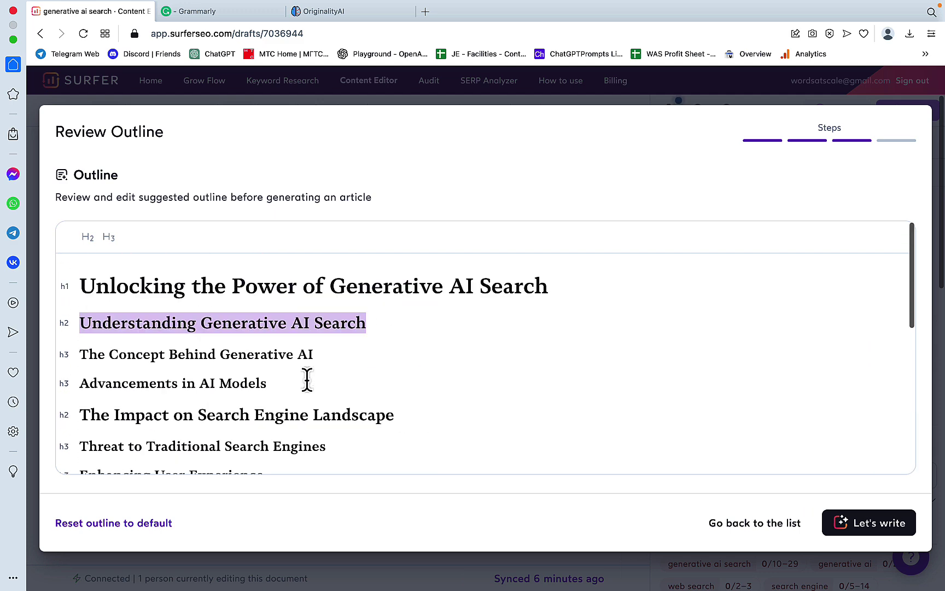
Have Surfer AI write the 2,346-word article from the reviewed outline
left_click(876, 526)
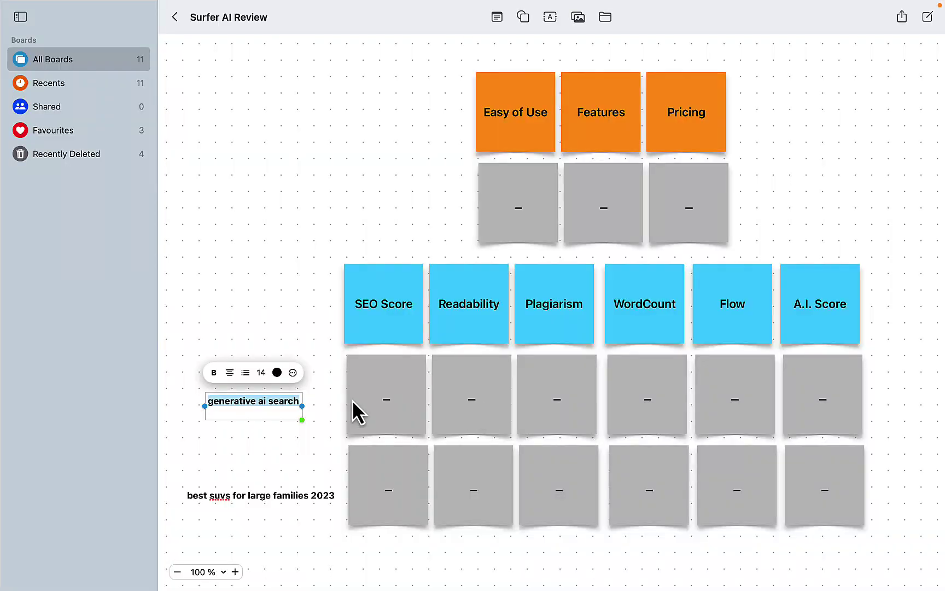
Finish the keyword label and enter 72 in the generative ai search SEO Score note
left_click(300, 430)
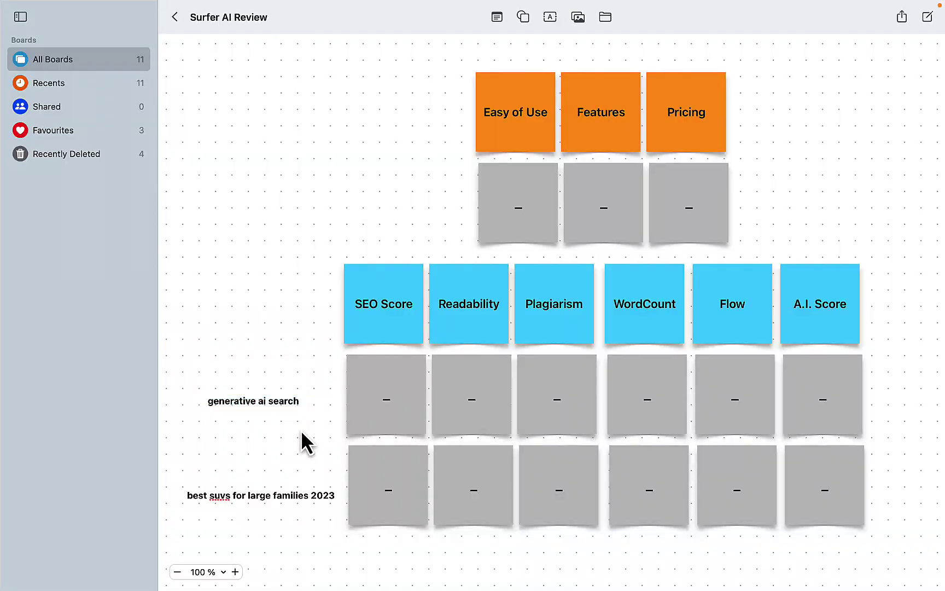
left_click(251, 394)
double_click(387, 402)
key("BackSpace")
type("72")
Check Surfer's word count and replace the WordCount note value with 2346
double_click(651, 401)
type("2300")
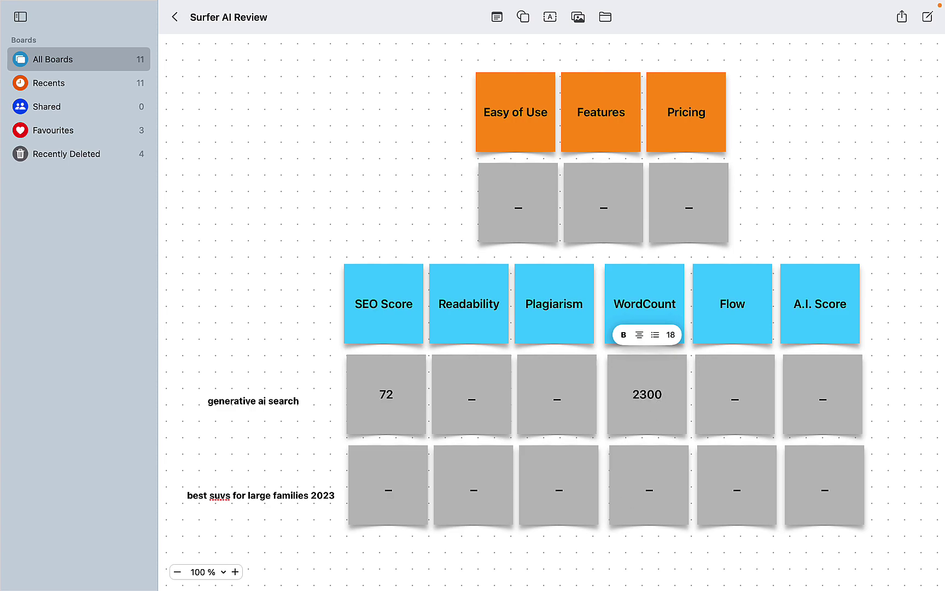
left_click(377, 567)
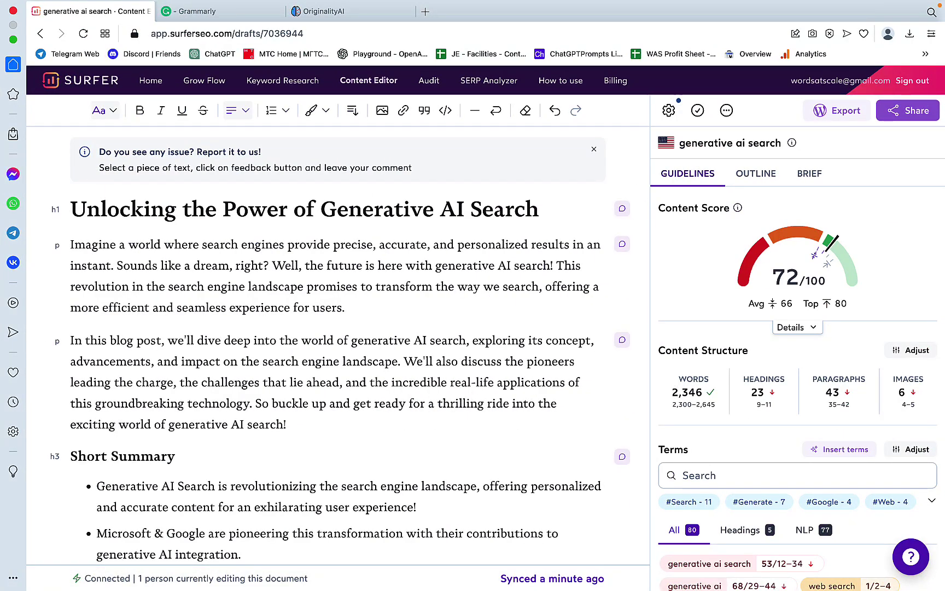
left_click(176, 581)
double_click(674, 396)
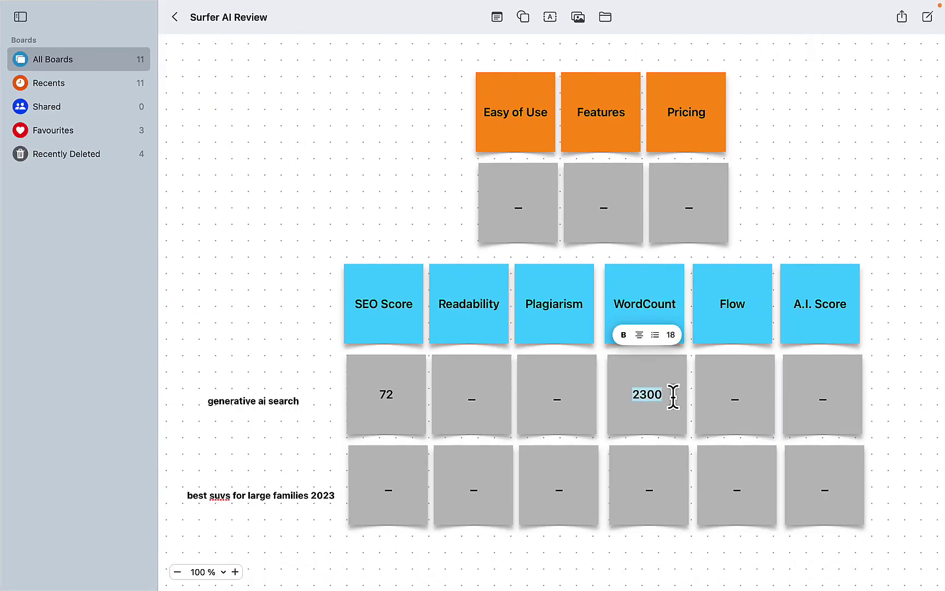
type("2346")
left_click(384, 580)
Paste the Surfer article into Grammarly and view its performance: score 96, readability 28
key("super+a")
key("super+c")
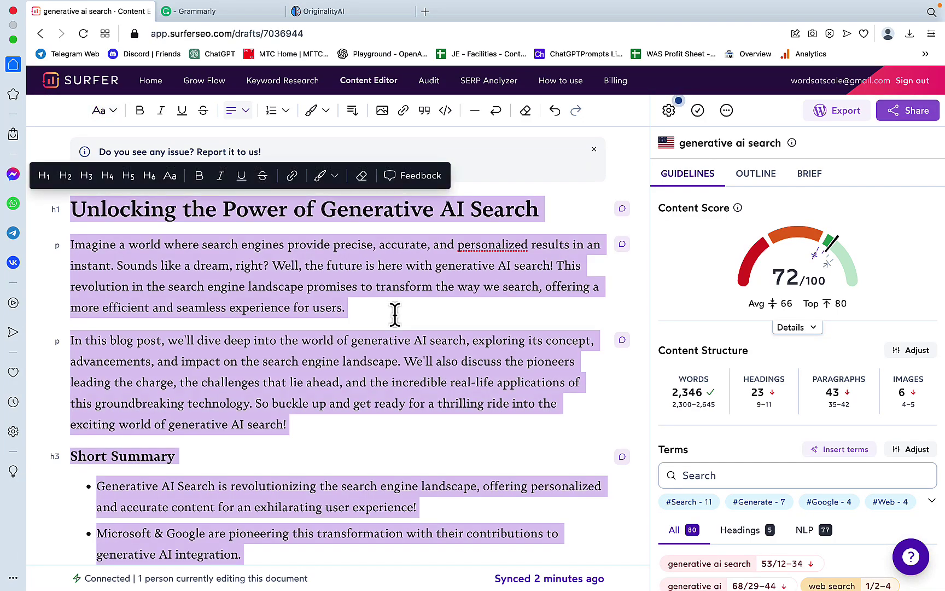
left_click(242, 12)
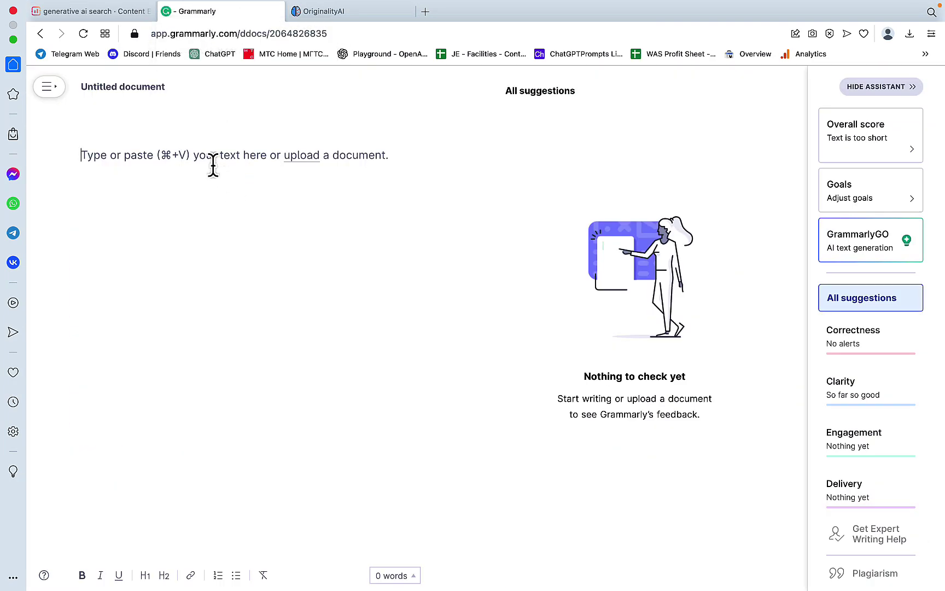
key("super+v")
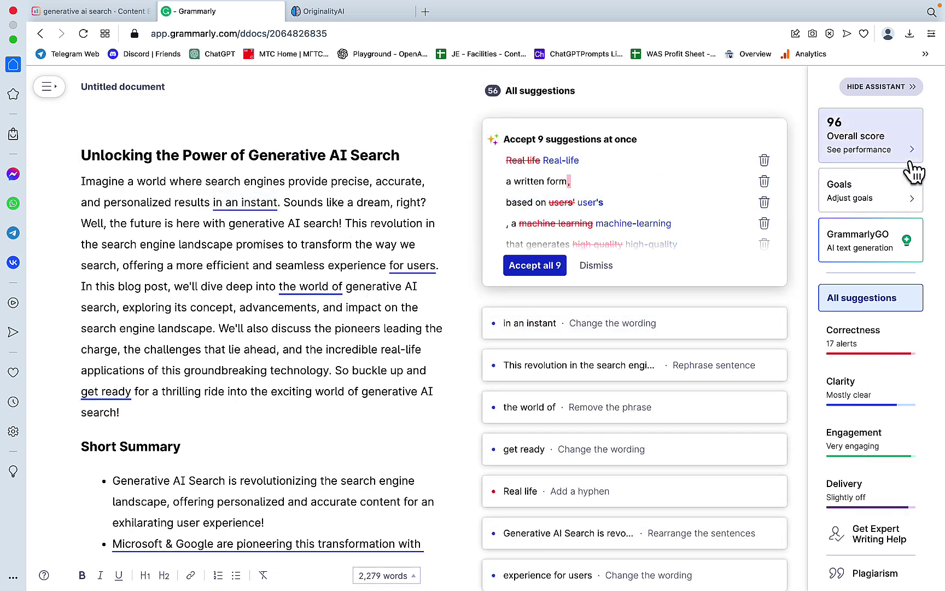
left_click(912, 146)
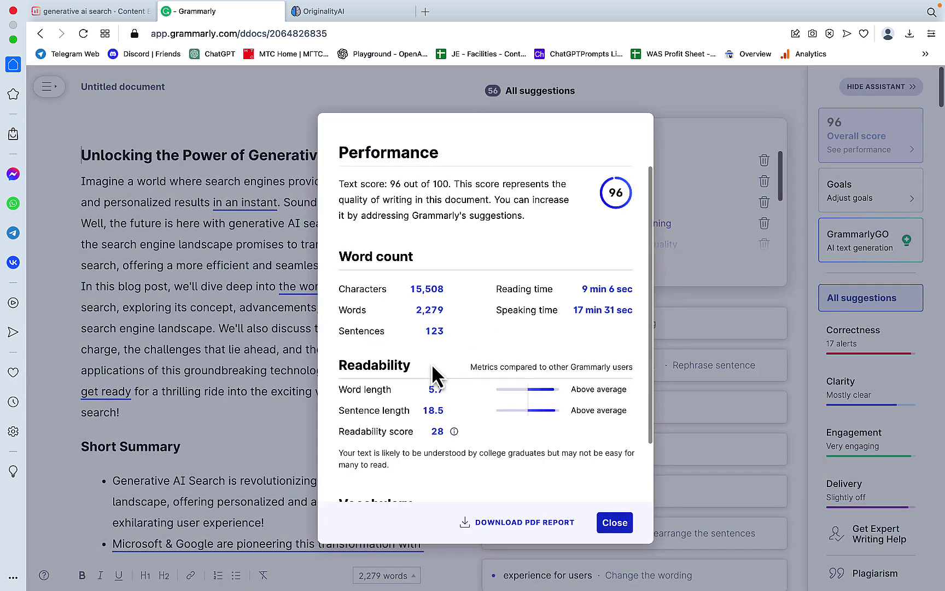
scroll(442, 402, "down", 2)
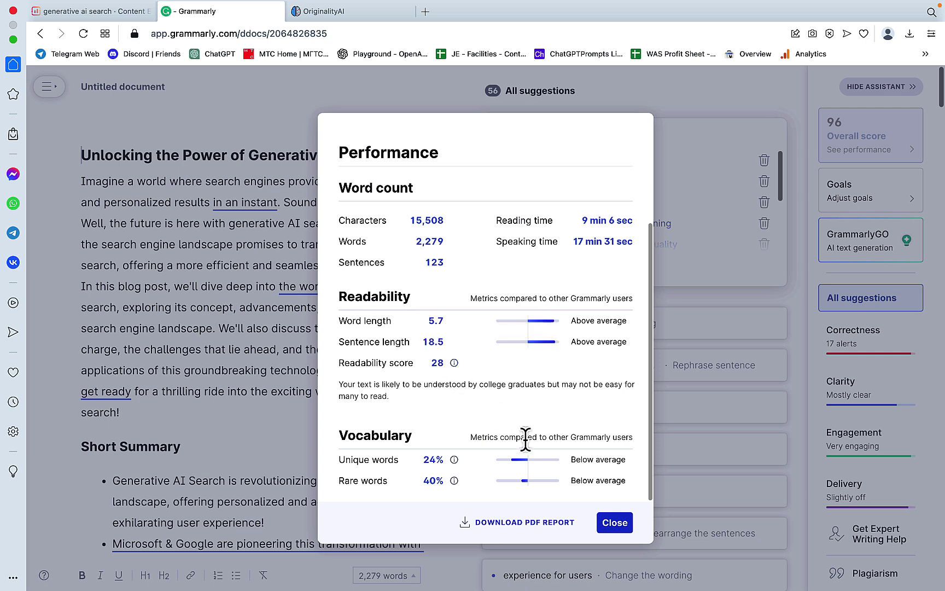
Paste the article into Hemingway Editor at hemingwayapp.com, which rates it Grade 15 (Poor)
left_click(614, 522)
left_click(426, 12)
type("hamigway app")
key("Return")
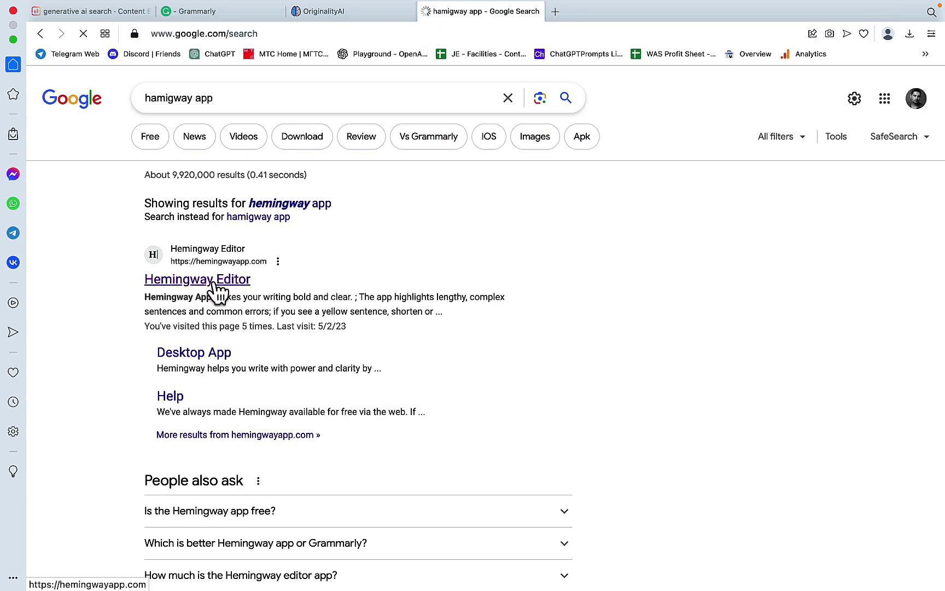
left_click(214, 281)
key("super+a")
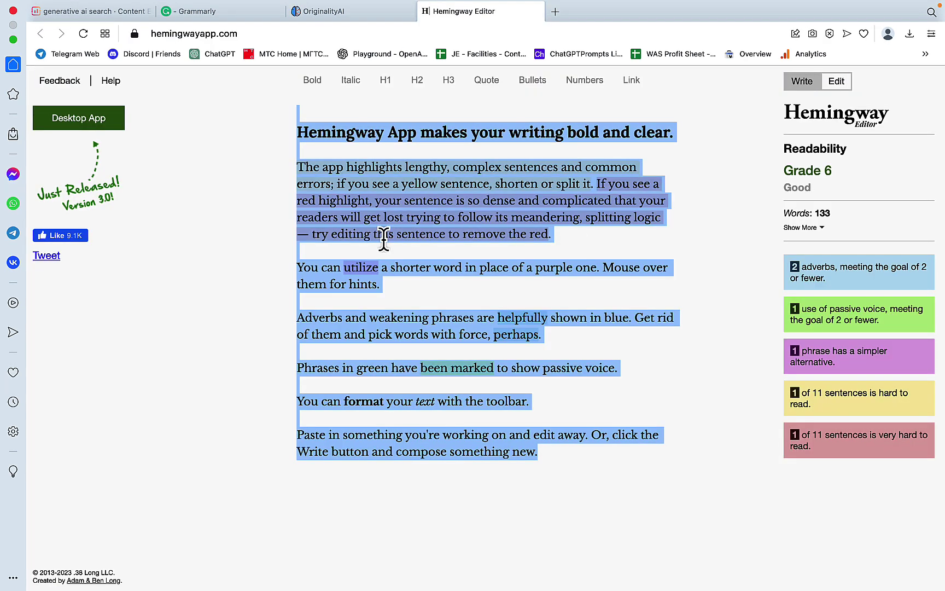
key("super+v")
scroll(612, 357, "up", 2)
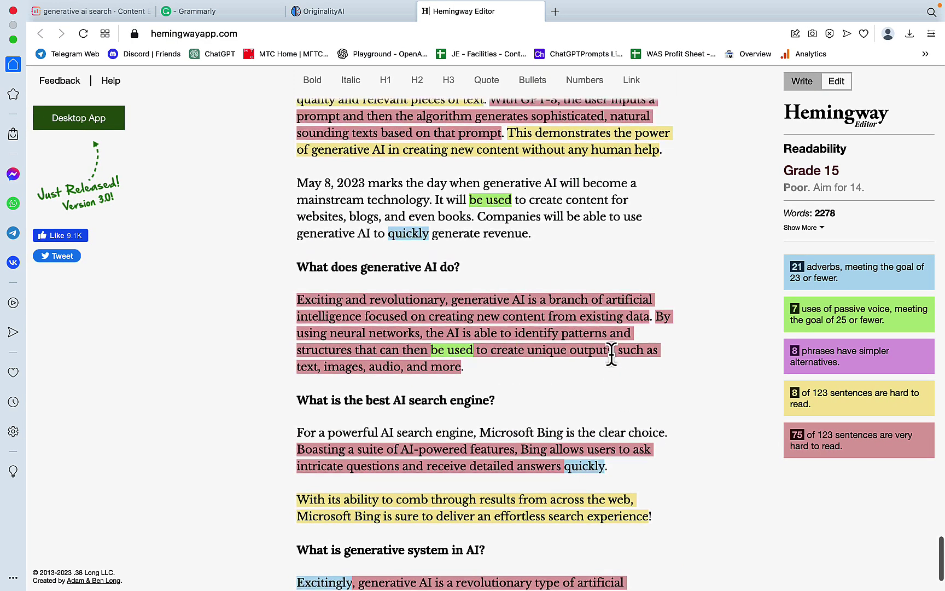
scroll(612, 357, "up", 5)
scroll(612, 356, "up", 2)
scroll(621, 335, "up", 5)
scroll(620, 335, "up", 5)
scroll(620, 335, "up", 5)
scroll(621, 334, "up", 5)
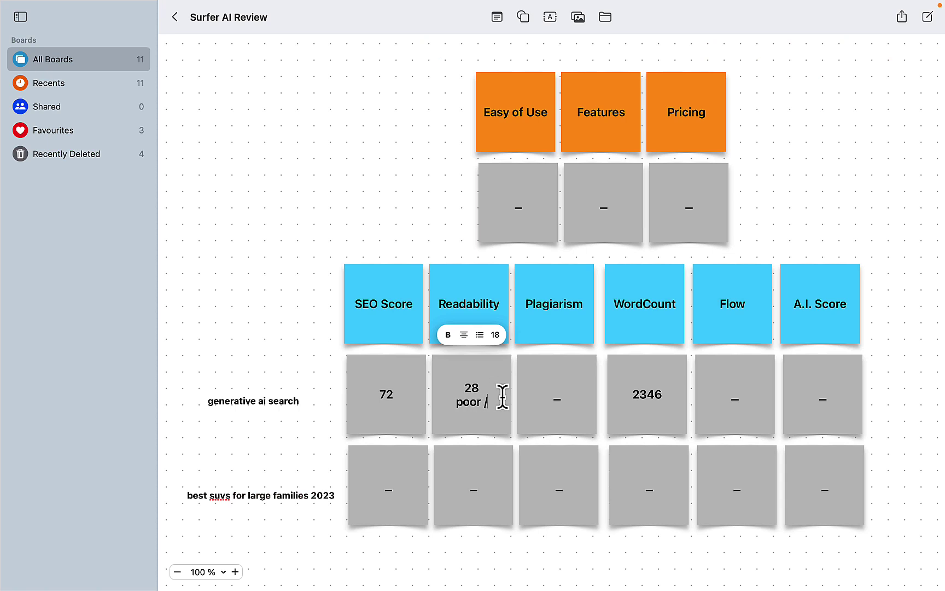
type("G15")
Check Grammarly's plagiarism results and enter 5 in the Plagiarism note
key("super+Tab")
key("ctrl+Tab")
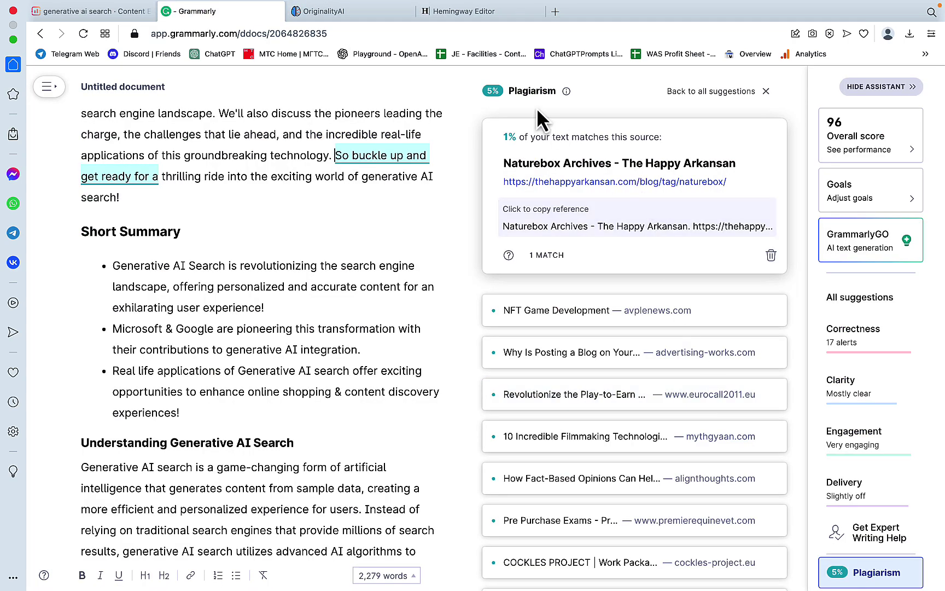
mouse_move(375, 563)
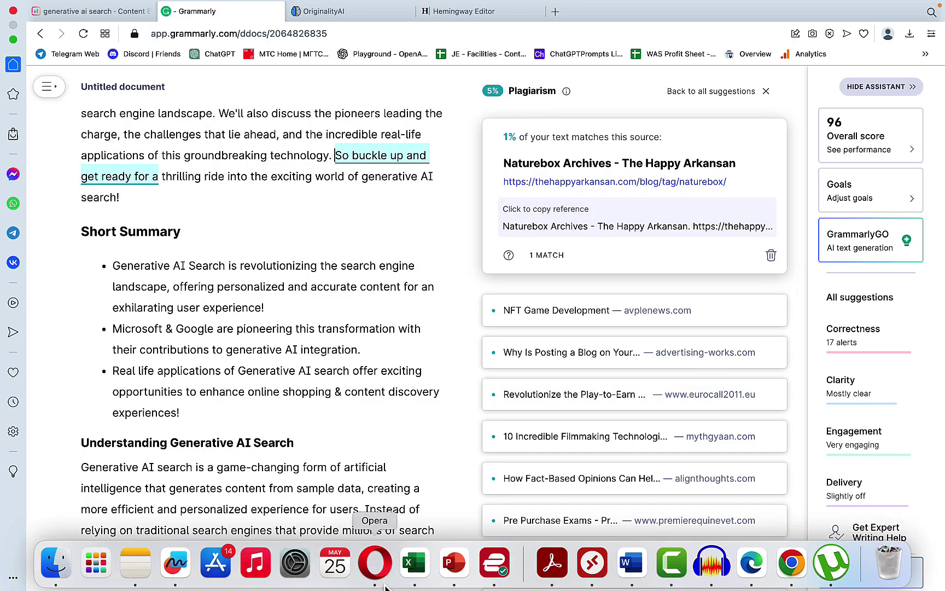
key("super+Tab")
double_click(553, 396)
type("5")
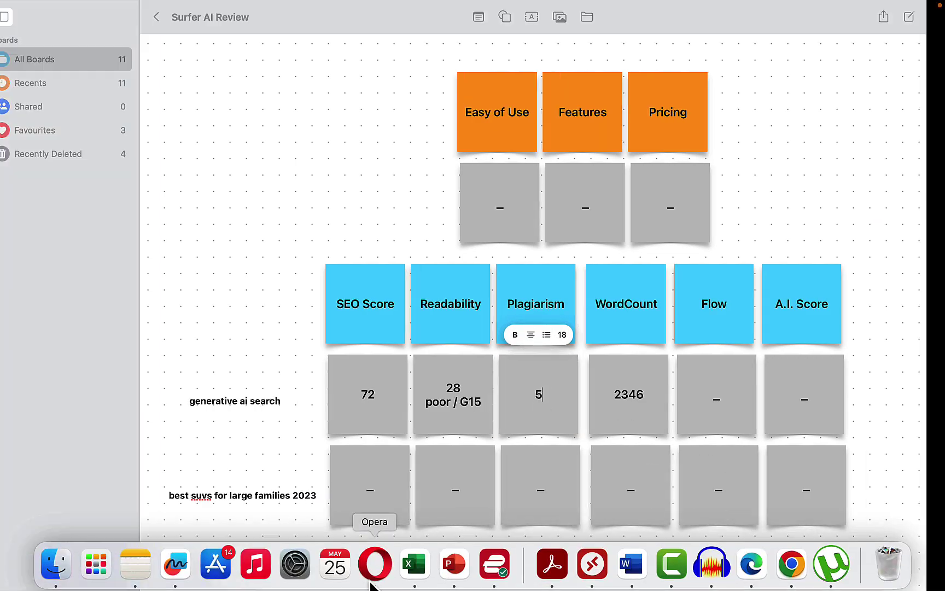
Scan the article in Originality.AI (100% AI) and record A.I. Score '0*' on the board
left_click(373, 585)
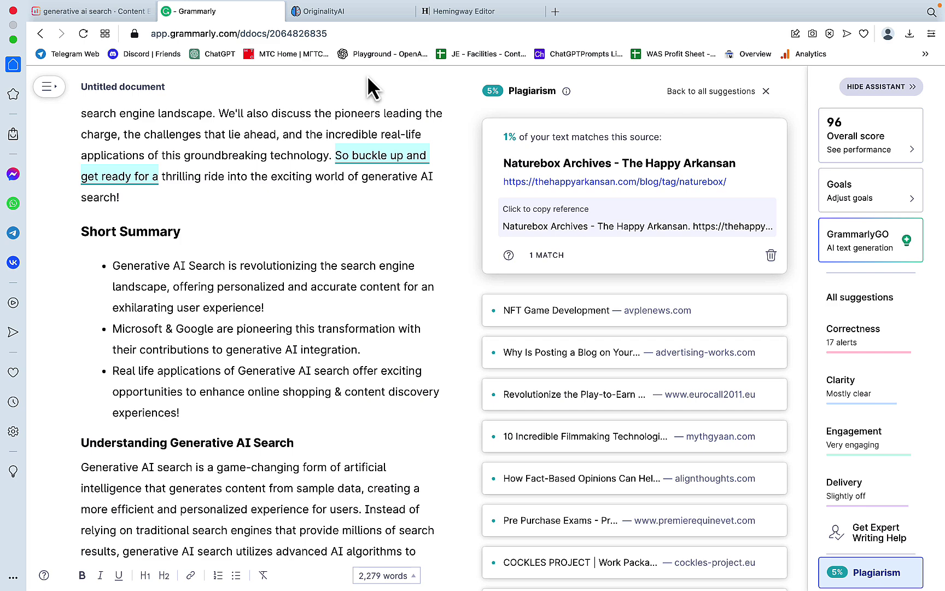
left_click(374, 28)
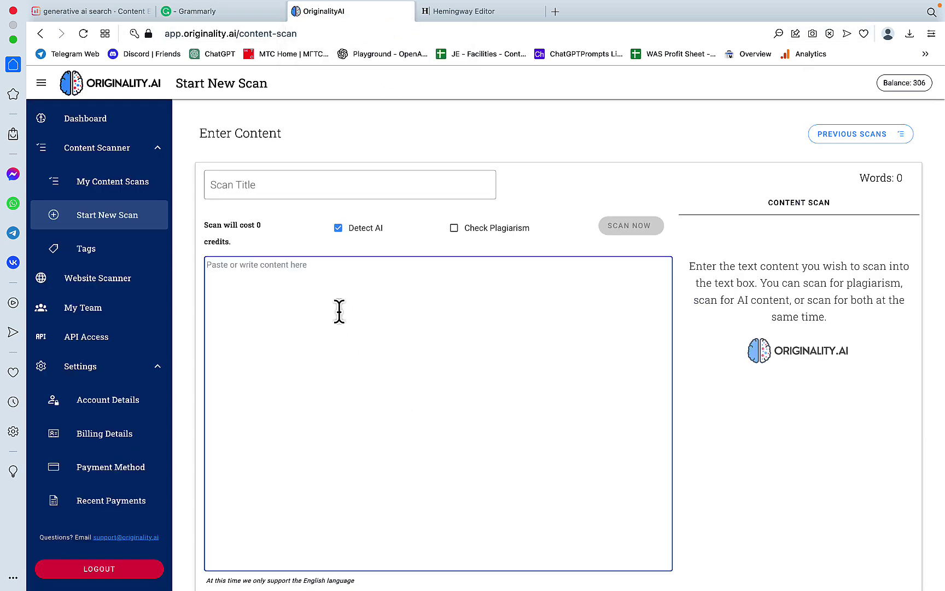
key("super+v")
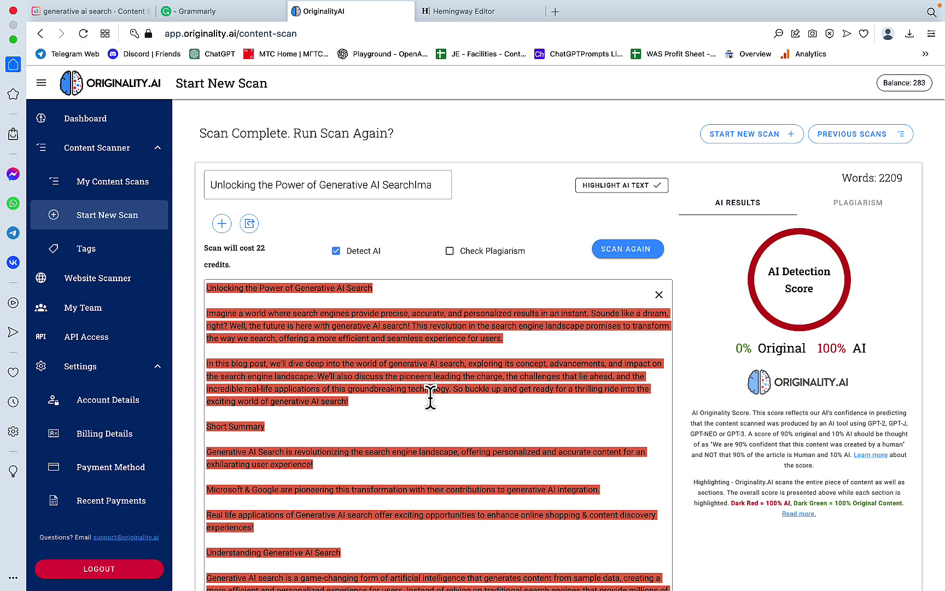
mouse_move(334, 584)
left_click(175, 584)
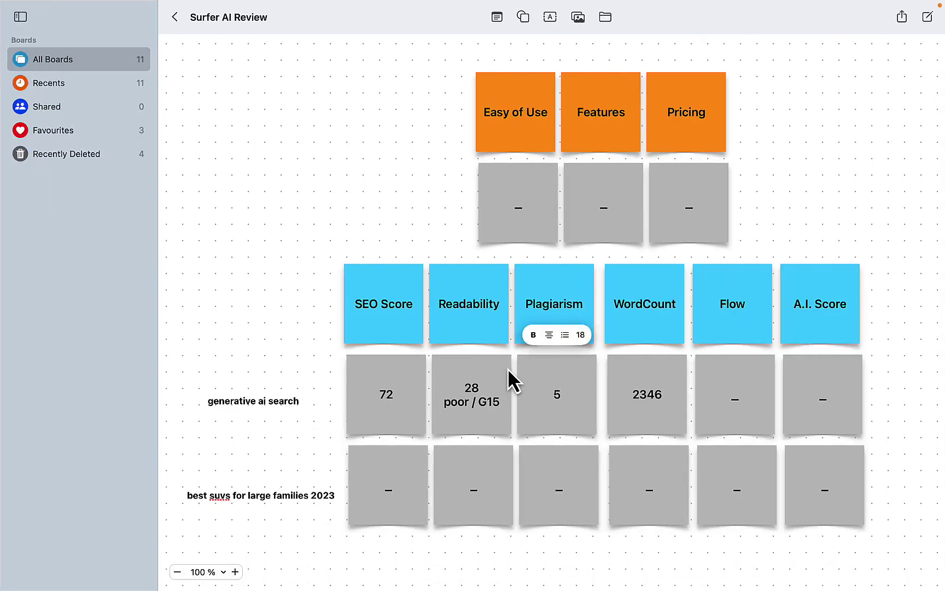
left_click(823, 399)
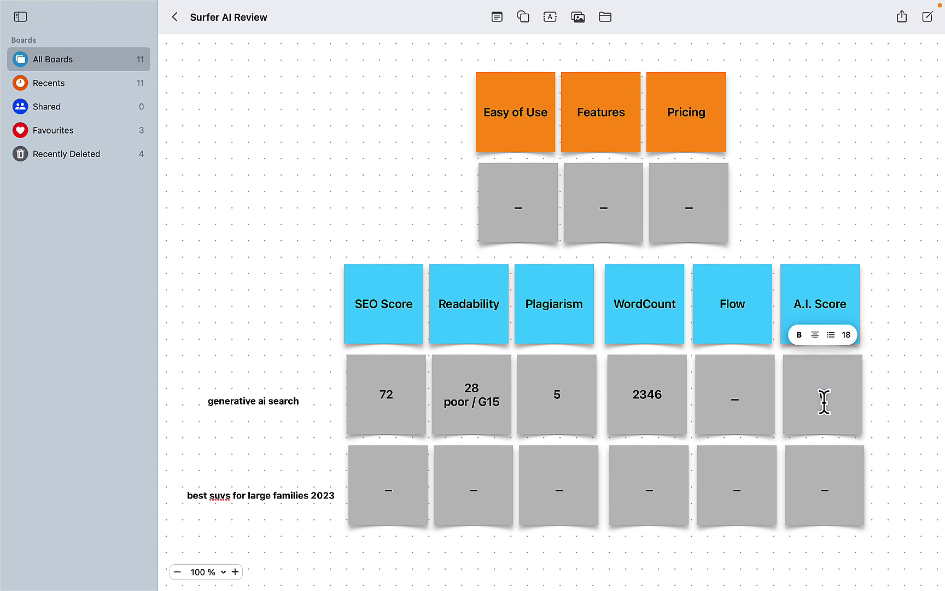
left_click(909, 425)
mouse_move(372, 580)
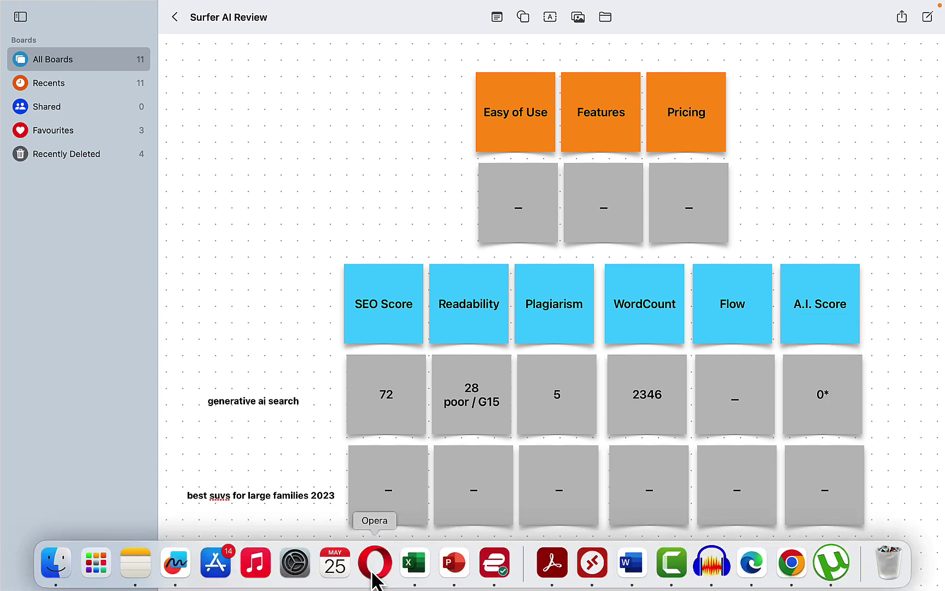
left_click(376, 580)
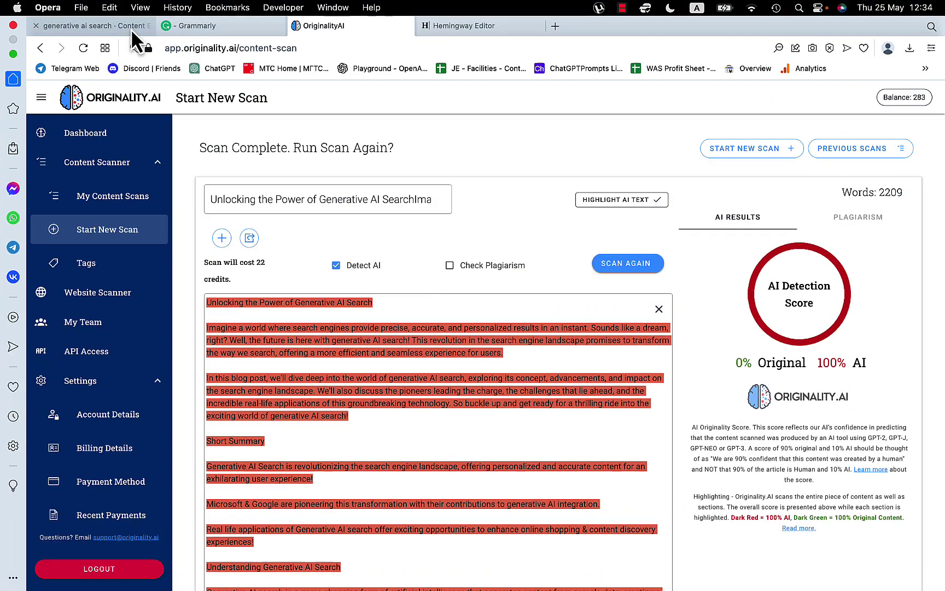
left_click(125, 26)
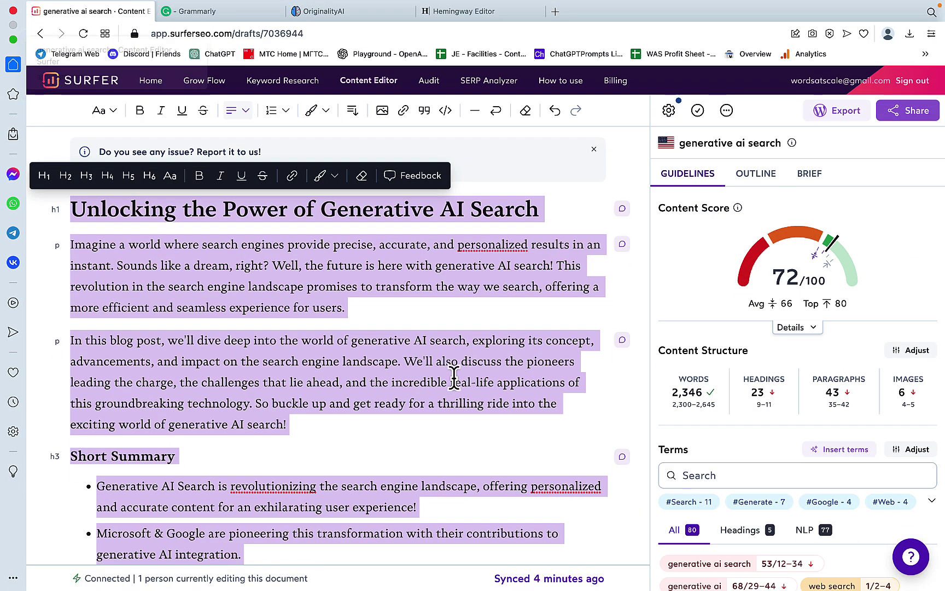
left_click(502, 291)
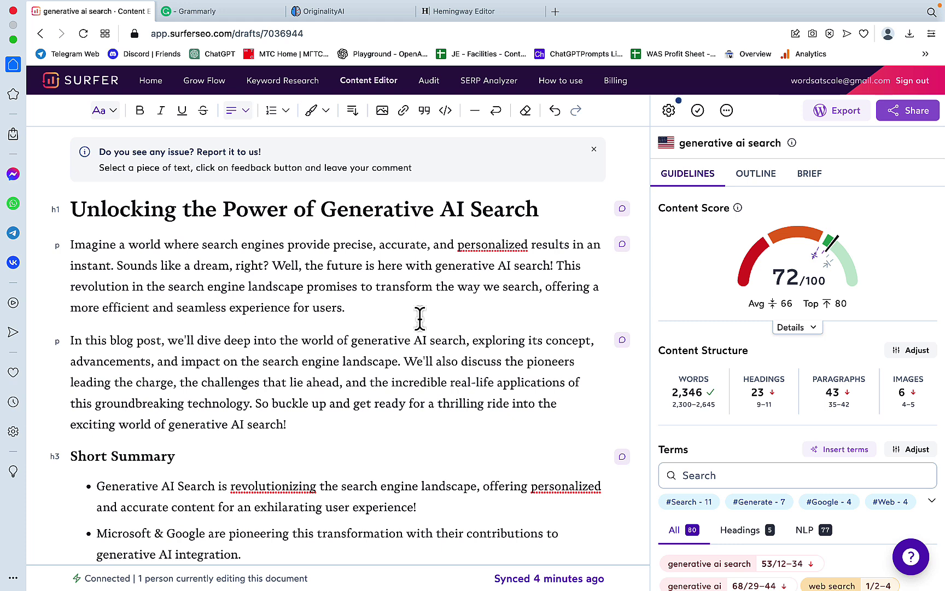
scroll(419, 318, "down", 1)
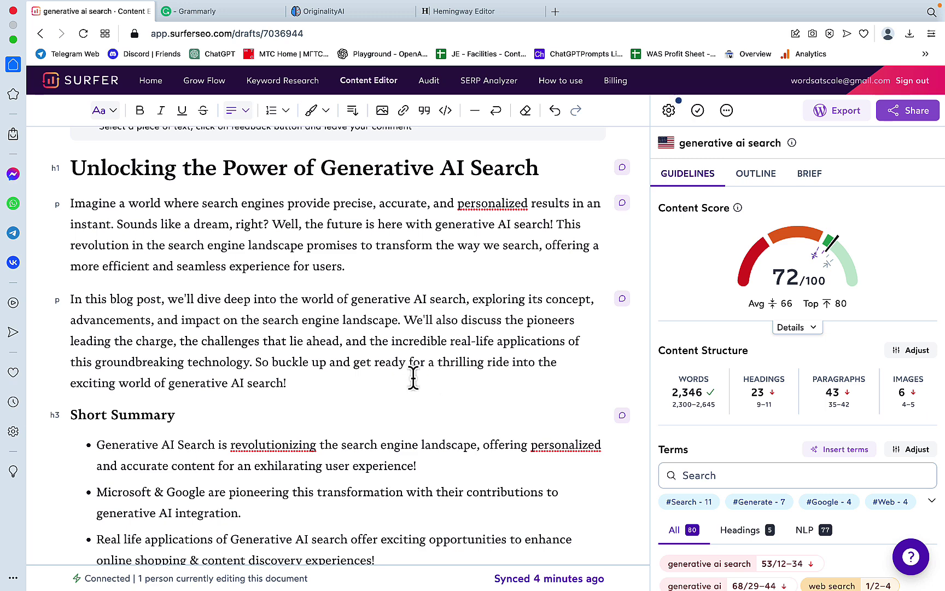
mouse_move(318, 384)
left_mouse_down()
mouse_move(74, 218)
mouse_move(68, 201)
left_mouse_up()
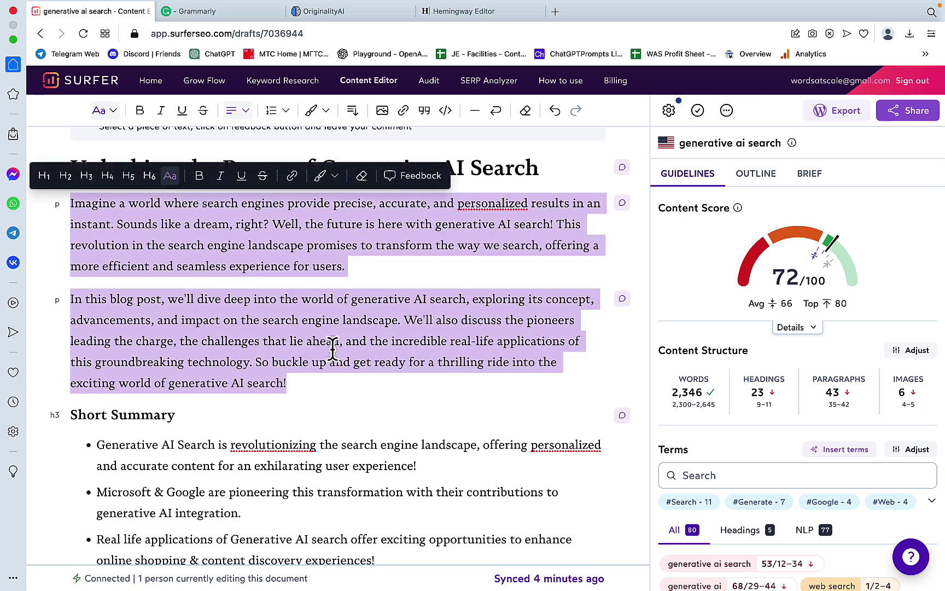
left_click(353, 382)
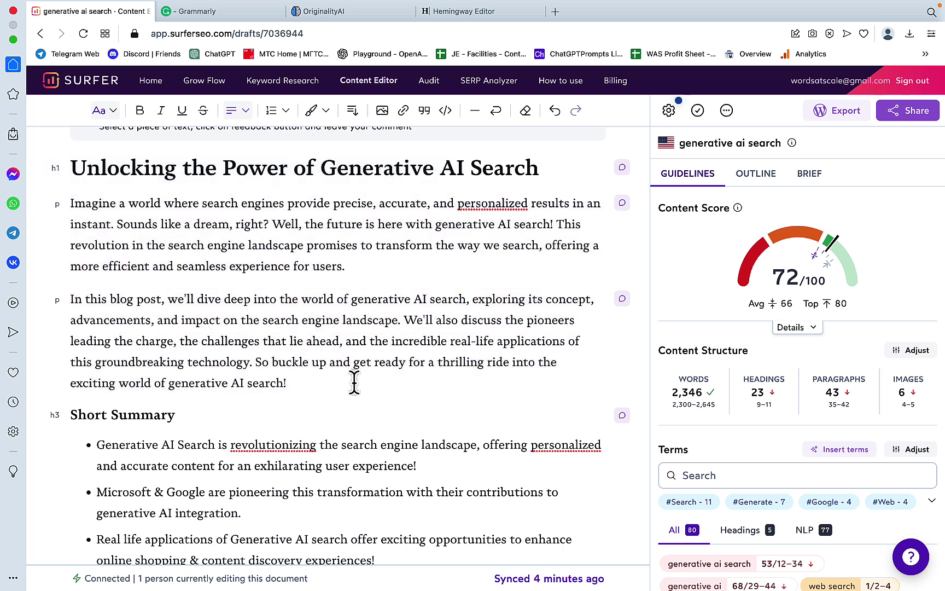
mouse_move(303, 384)
left_mouse_down()
mouse_move(92, 219)
mouse_move(54, 204)
left_mouse_up()
left_click(287, 332)
scroll(359, 341, "down", 3)
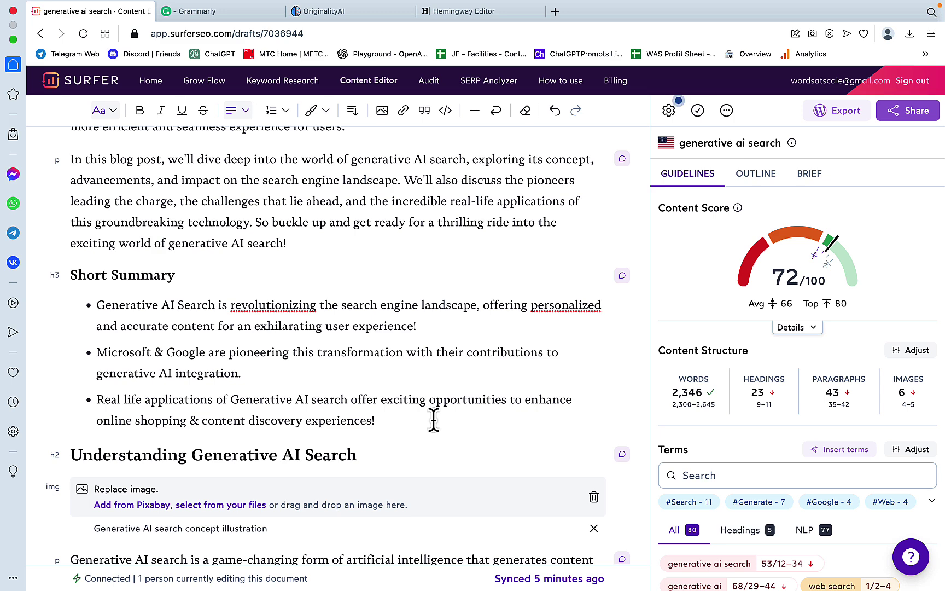
scroll(420, 370, "down", 1)
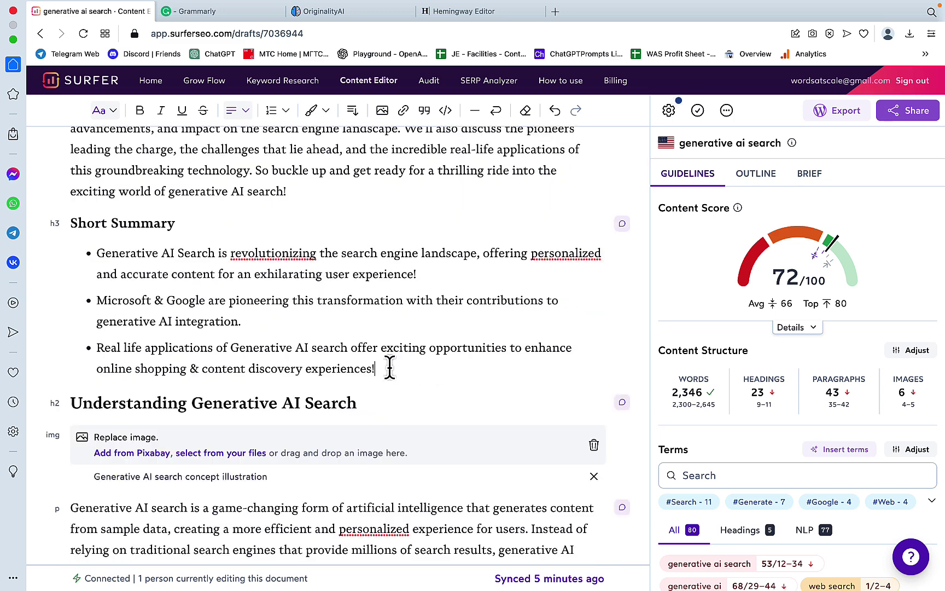
left_click_drag(389, 367, 96, 249)
scroll(315, 314, "down", 2)
scroll(385, 322, "down", 2)
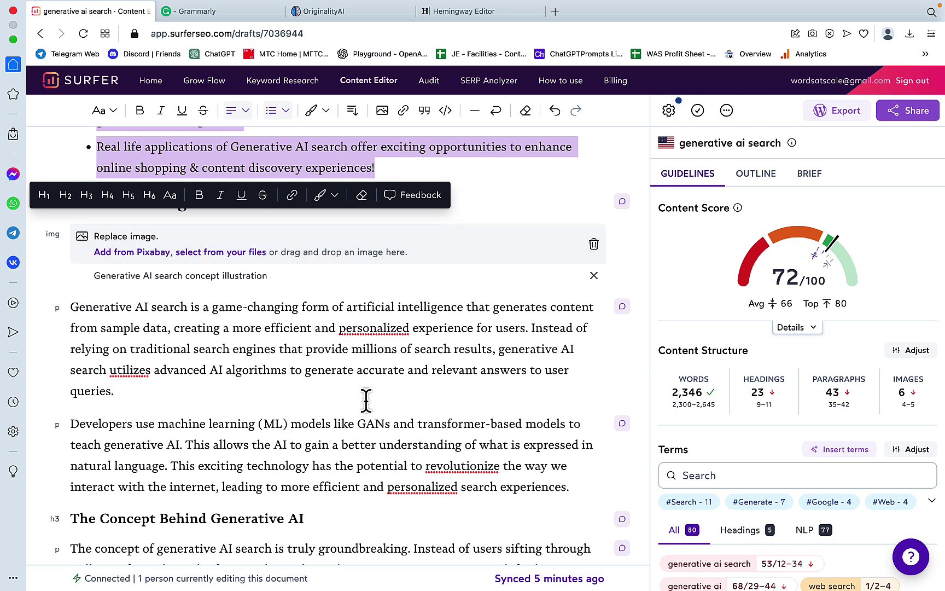
scroll(366, 399, "up", 2)
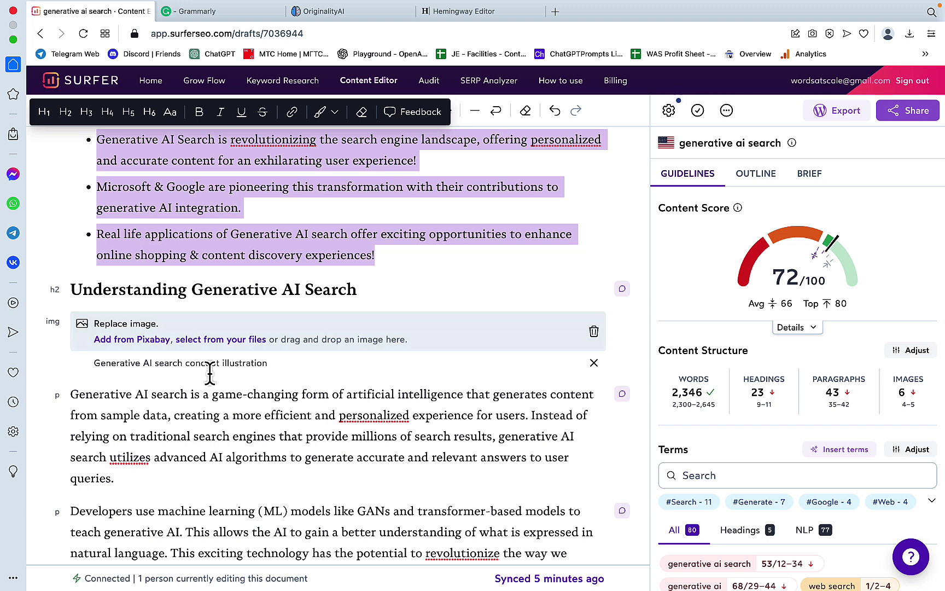
left_click_drag(94, 364, 275, 365)
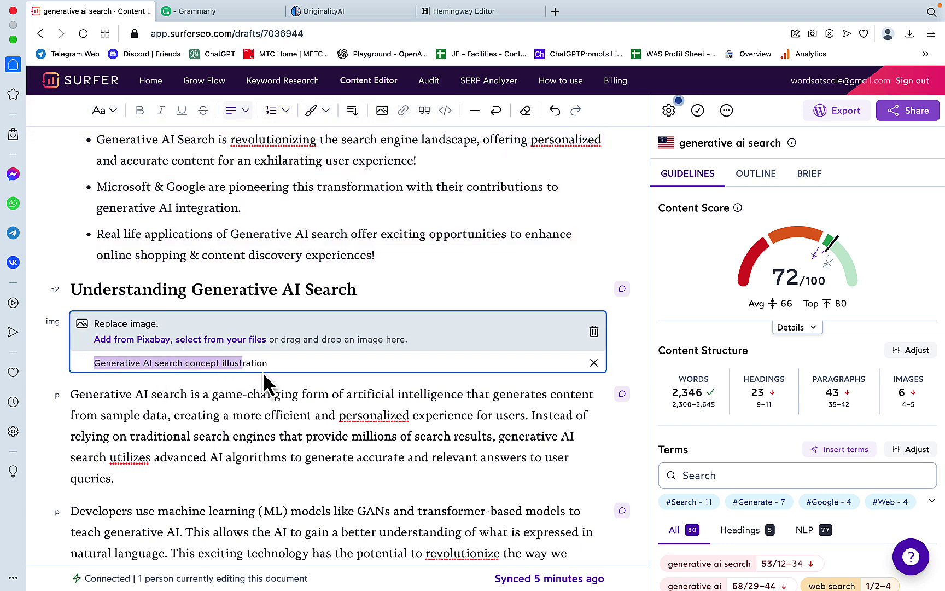
left_click(320, 415)
scroll(320, 415, "down", 3)
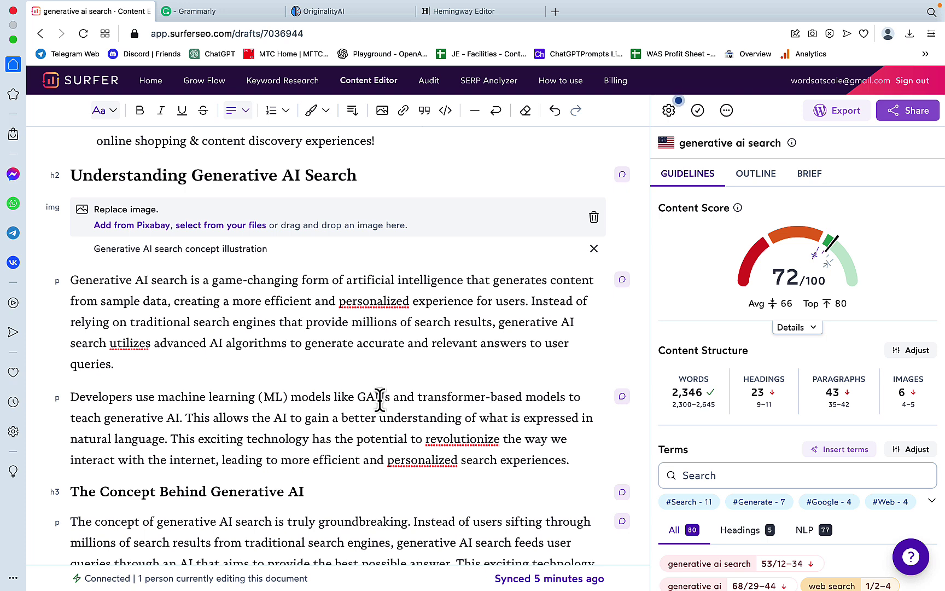
scroll(379, 399, "down", 2)
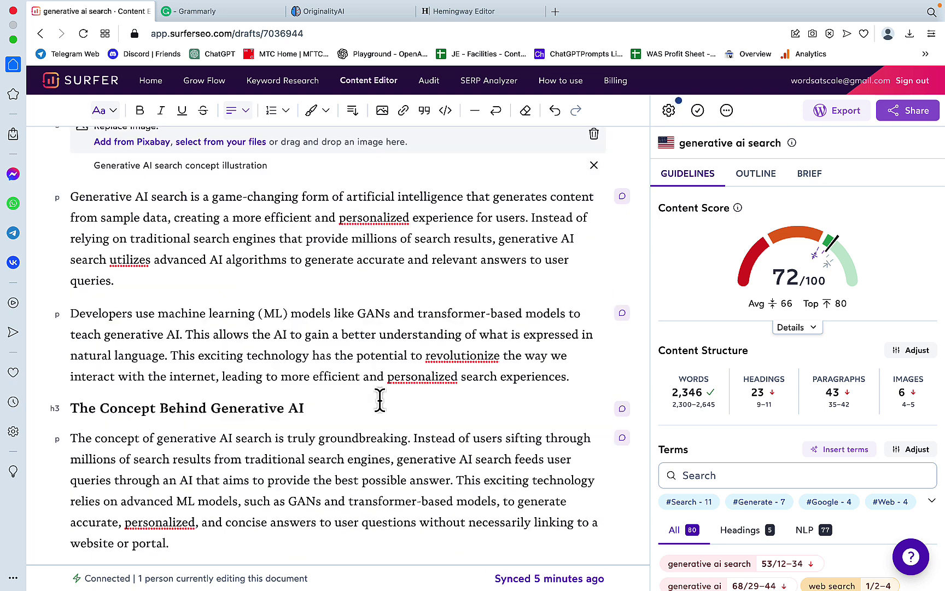
scroll(380, 399, "down", 3)
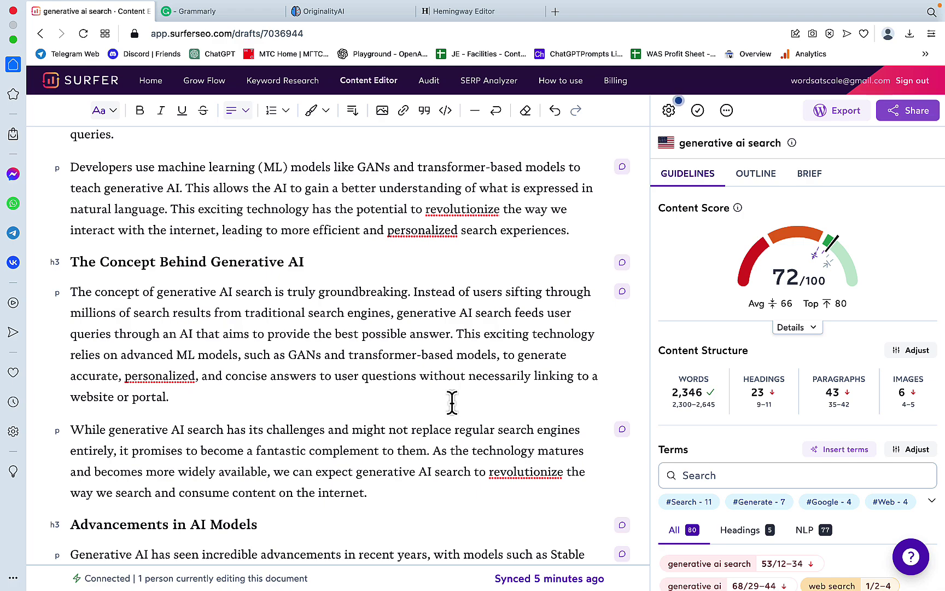
scroll(452, 403, "down", 1)
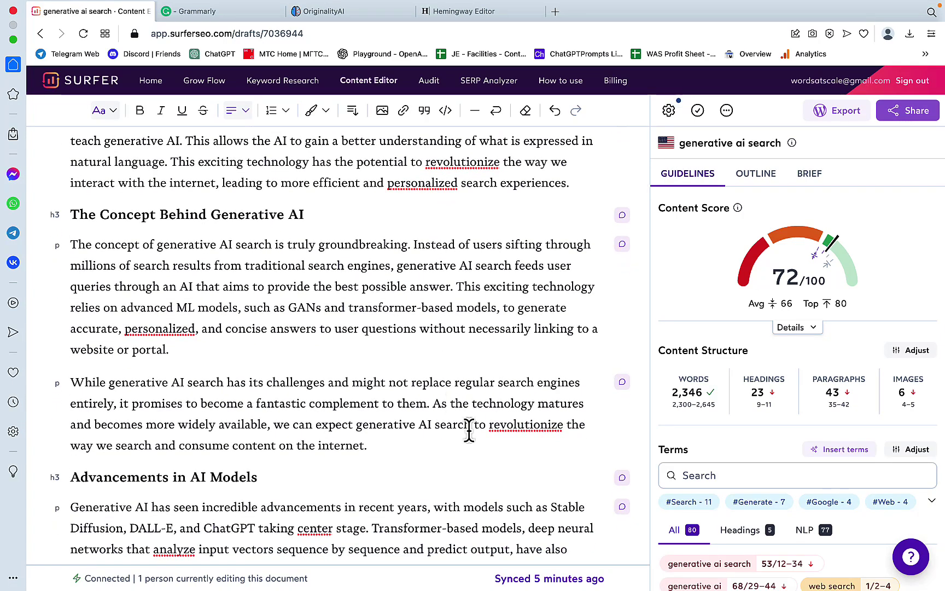
scroll(468, 432, "down", 4)
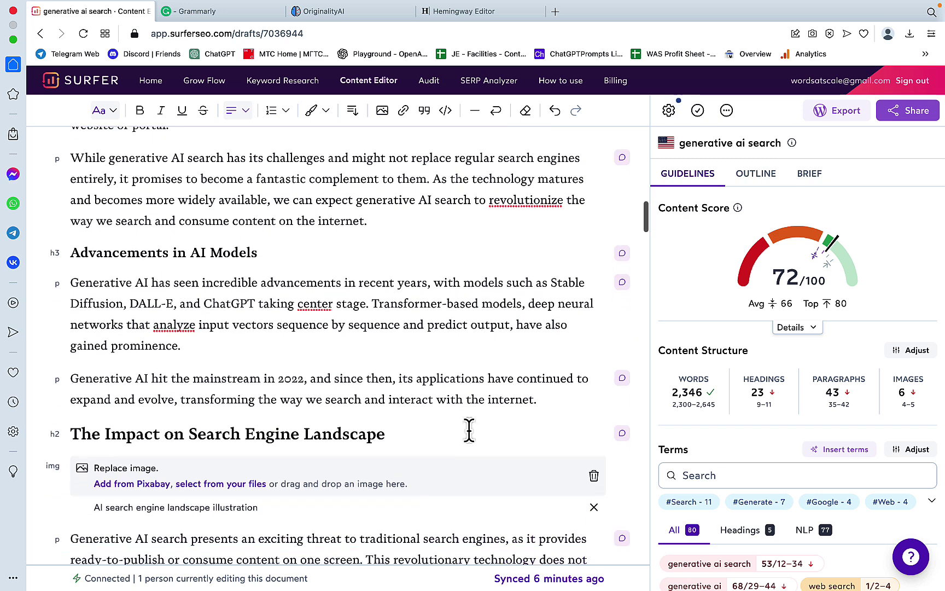
scroll(470, 432, "down", 1)
scroll(470, 432, "down", 3)
scroll(469, 432, "down", 3)
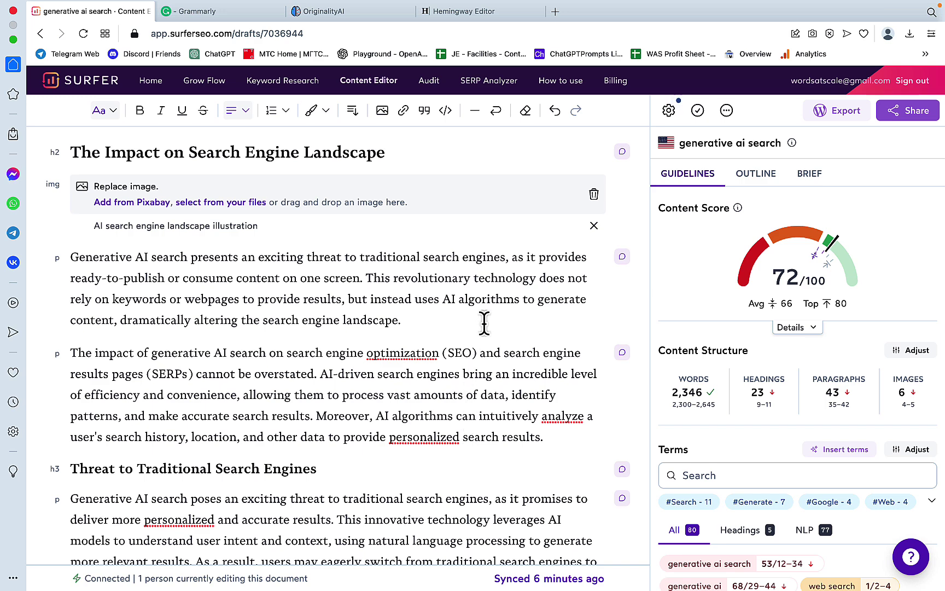
scroll(484, 321, "down", 3)
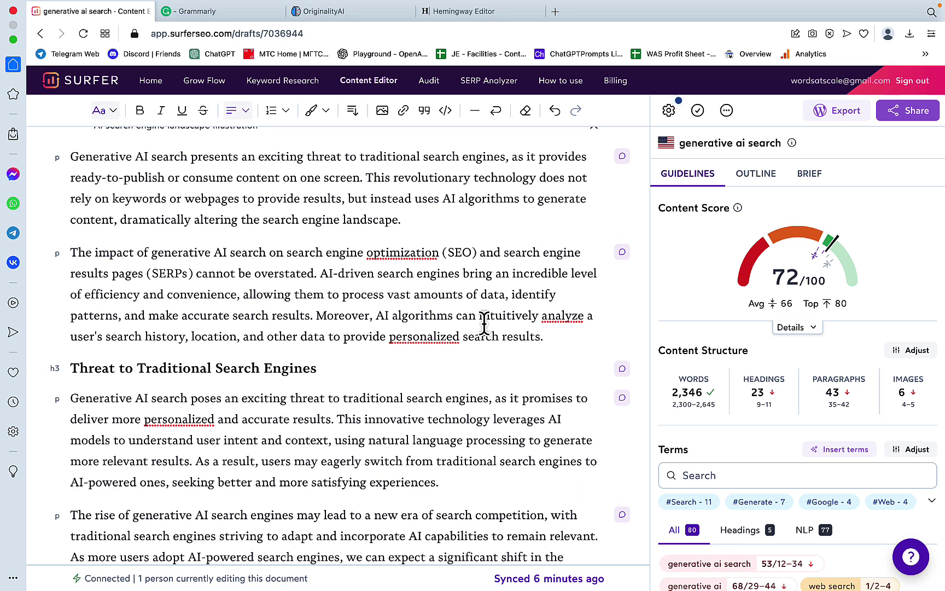
scroll(484, 322, "down", 3)
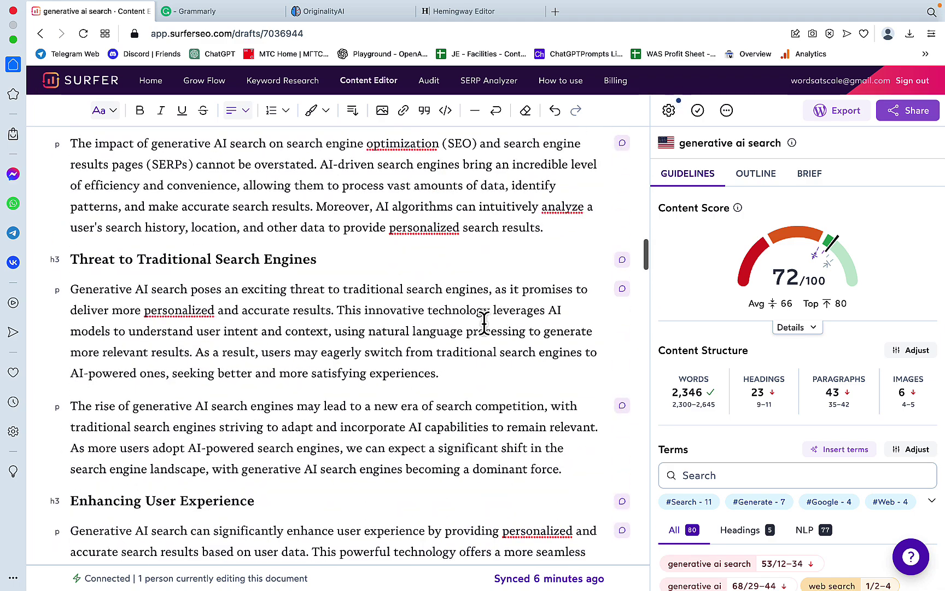
scroll(485, 322, "down", 2)
scroll(484, 322, "down", 1)
scroll(445, 330, "down", 1)
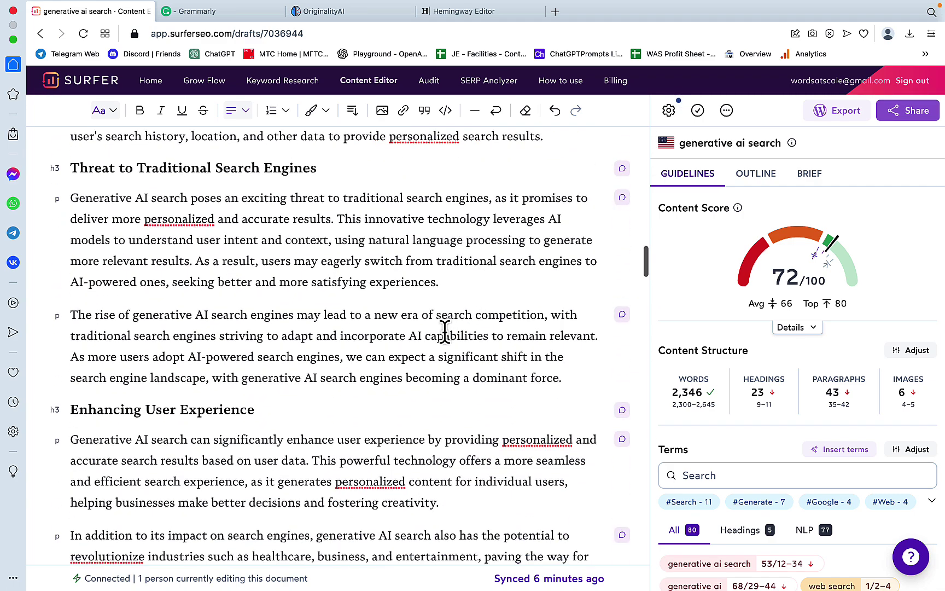
scroll(446, 330, "down", 10)
scroll(445, 330, "up", 2)
scroll(445, 330, "up", 2)
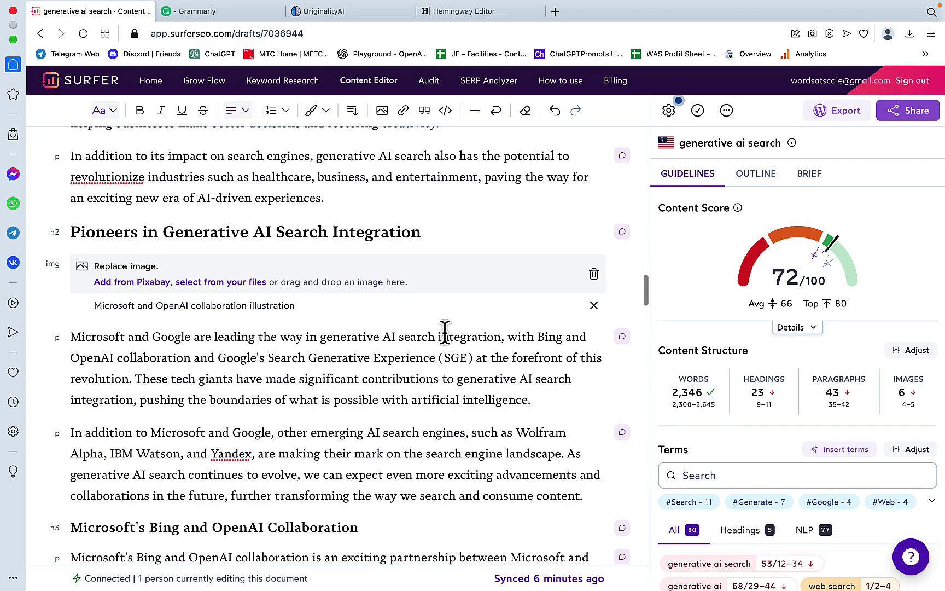
scroll(445, 330, "up", 5)
scroll(446, 331, "up", 5)
scroll(443, 331, "up", 1)
scroll(443, 331, "up", 1)
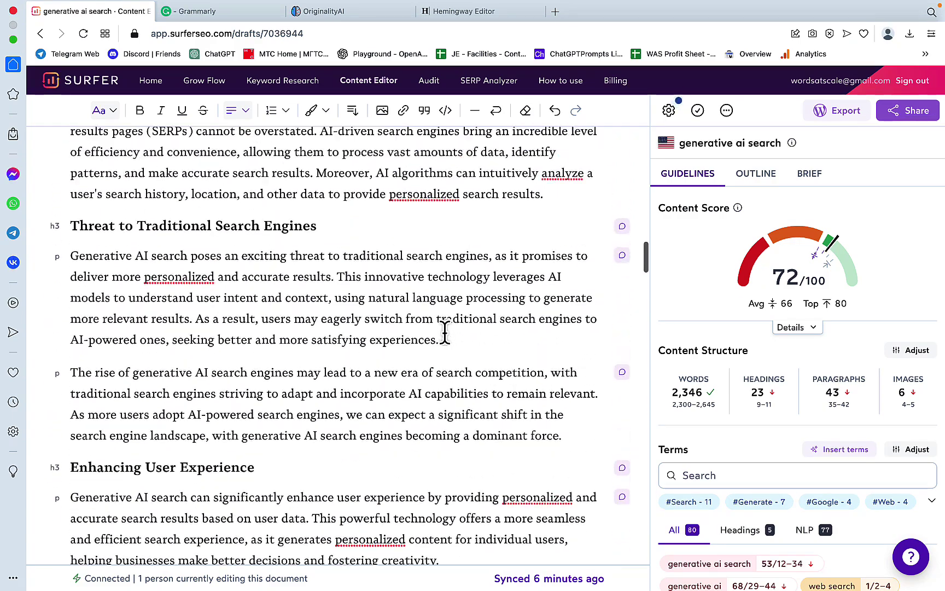
scroll(296, 273, "down", 3)
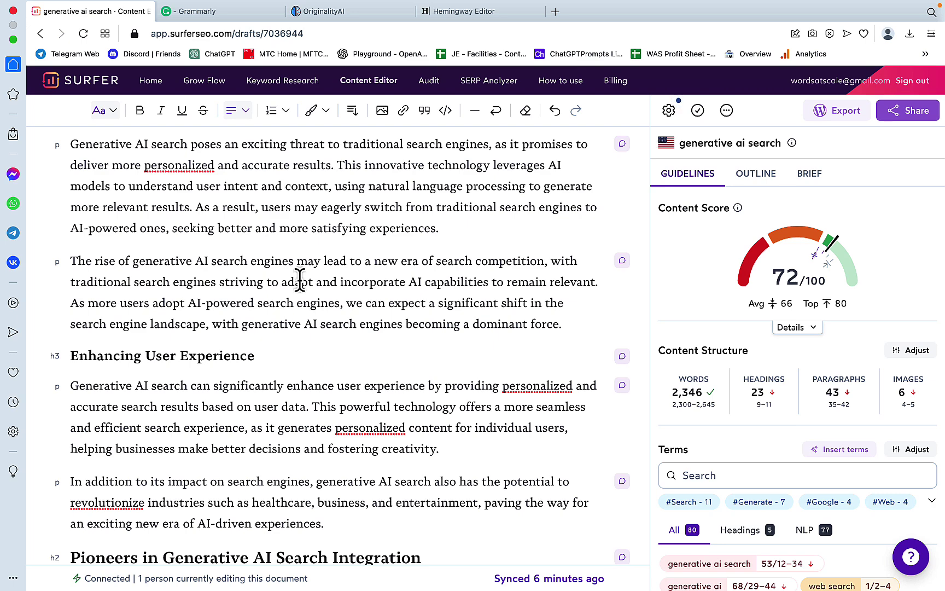
scroll(312, 305, "up", 1)
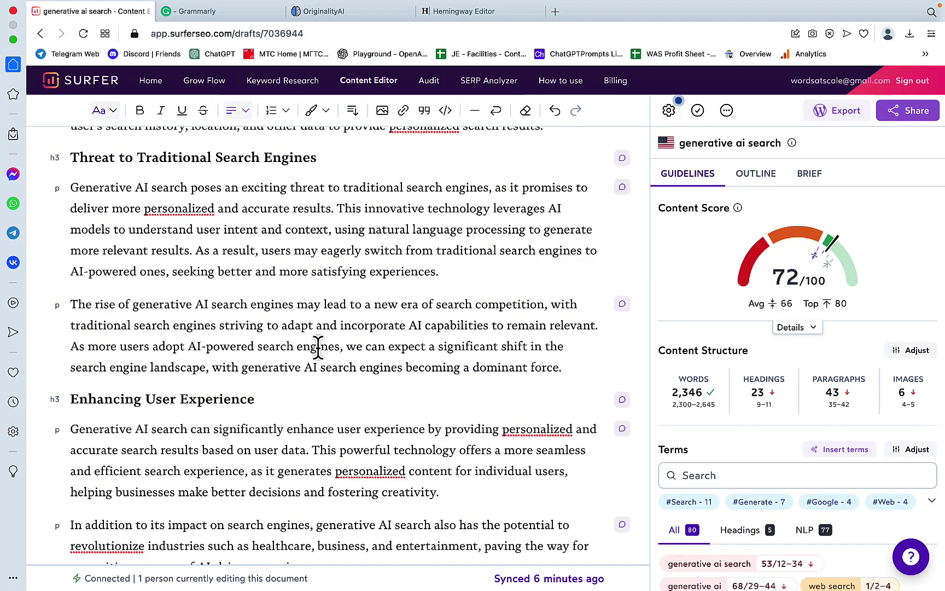
scroll(317, 346, "up", 6)
scroll(318, 416, "up", 3)
scroll(318, 415, "up", 2)
scroll(318, 416, "down", 6)
scroll(318, 416, "down", 3)
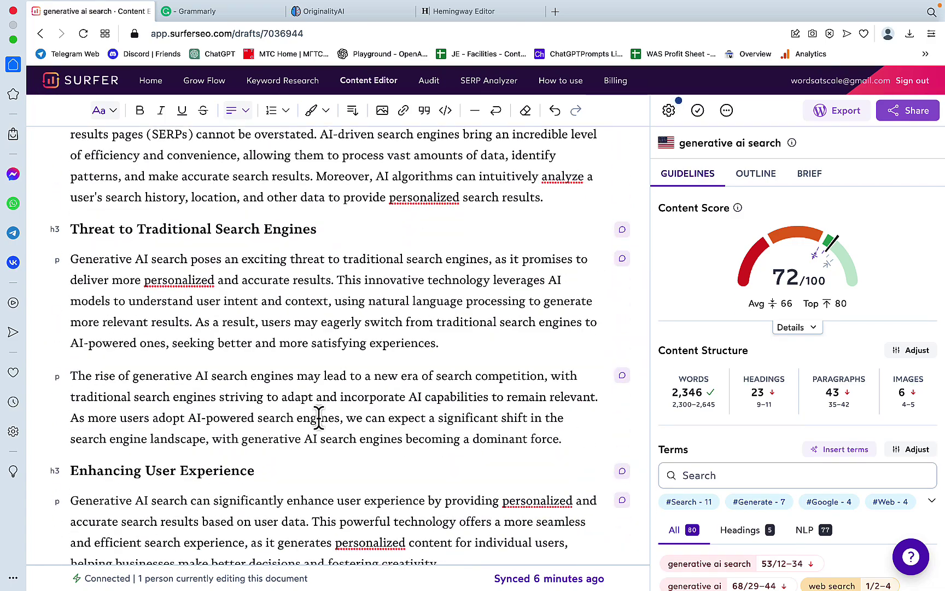
scroll(319, 417, "down", 2)
scroll(319, 416, "down", 3)
scroll(318, 415, "down", 3)
scroll(319, 416, "down", 2)
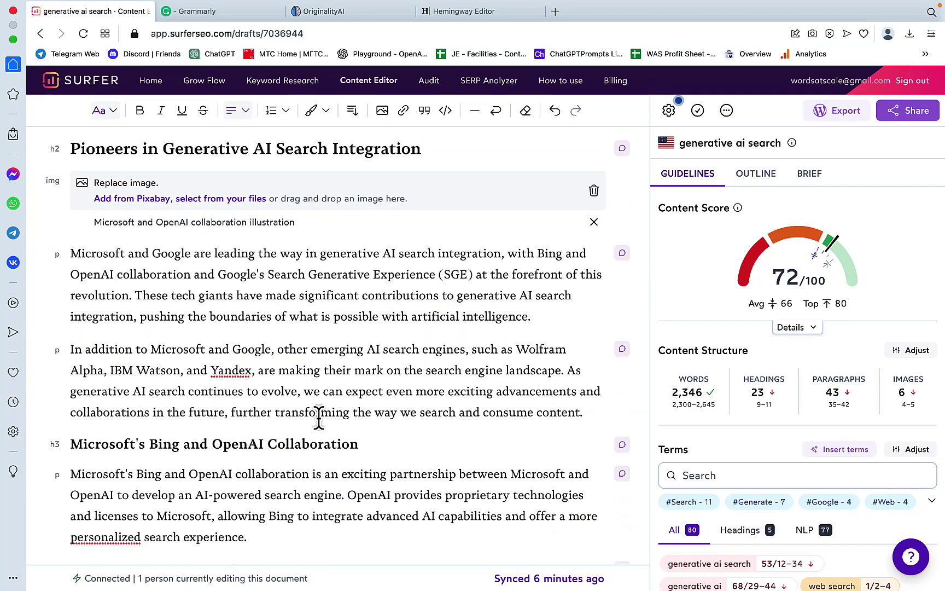
scroll(318, 416, "down", 3)
scroll(319, 416, "down", 3)
scroll(318, 416, "down", 2)
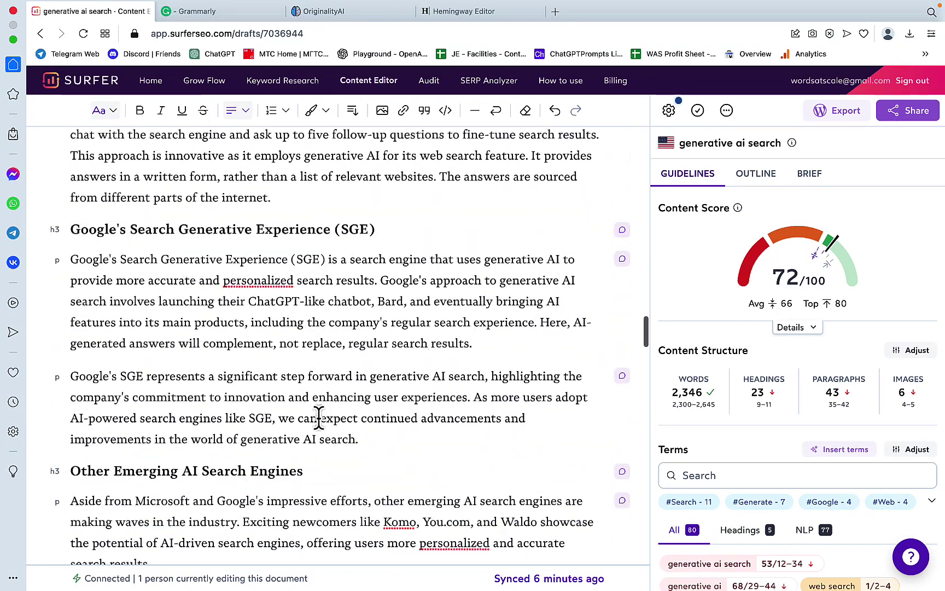
scroll(319, 416, "down", 3)
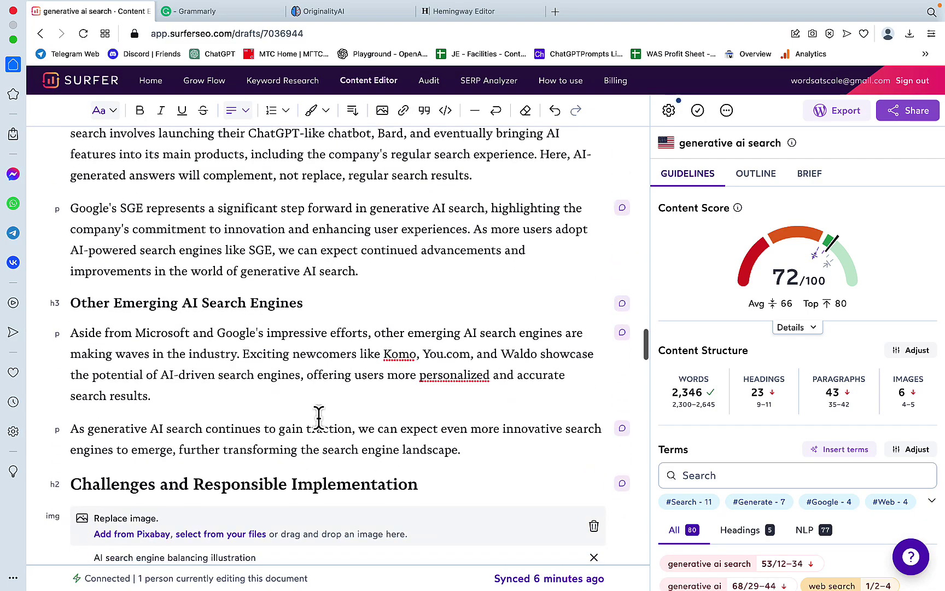
scroll(319, 416, "down", 3)
scroll(318, 416, "down", 3)
scroll(318, 415, "down", 3)
scroll(319, 416, "down", 2)
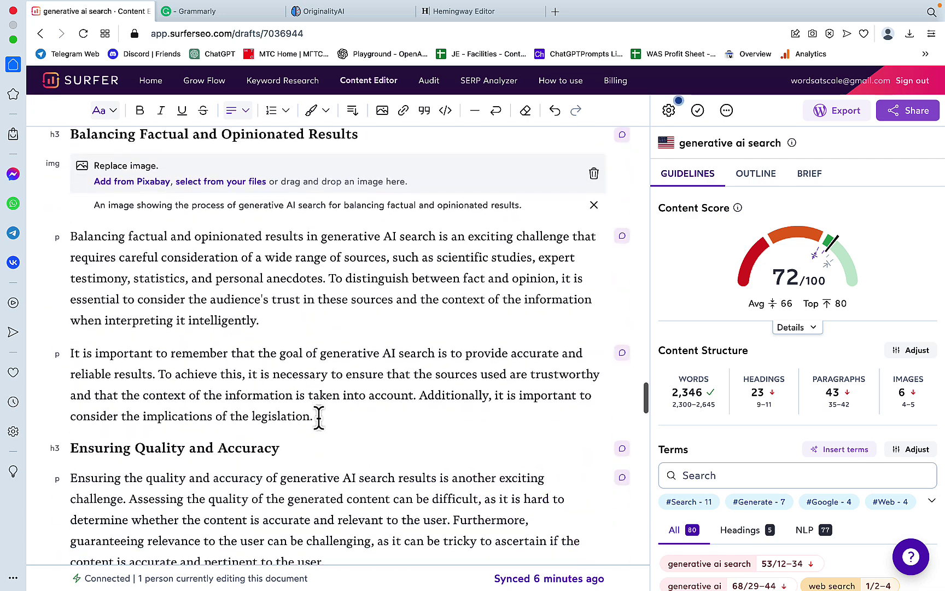
scroll(318, 416, "up", 1)
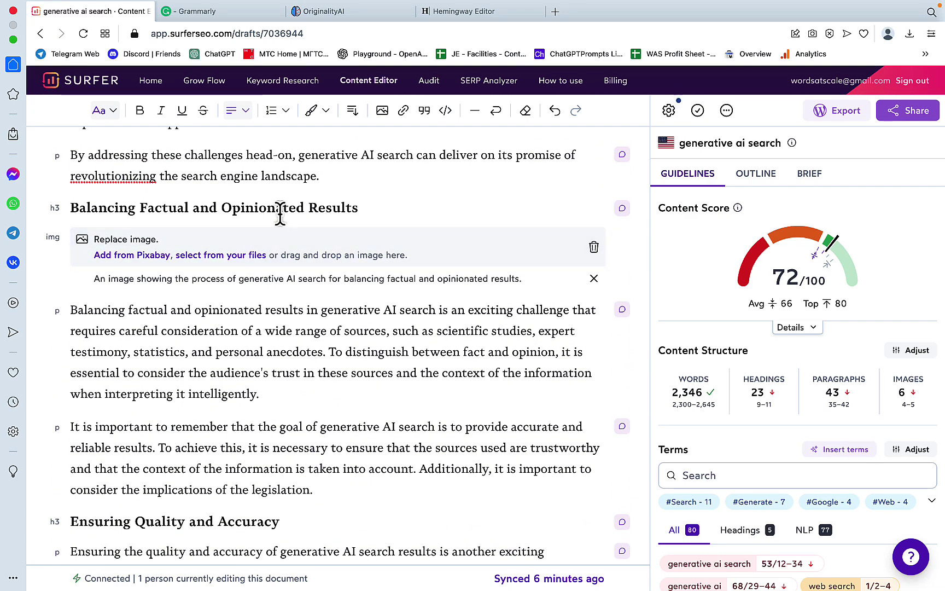
scroll(291, 313, "down", 3)
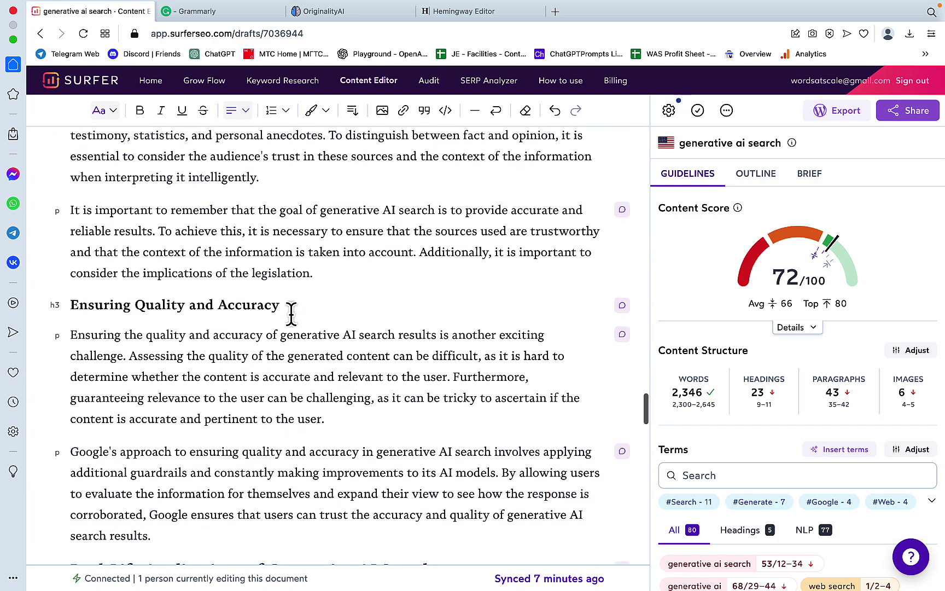
scroll(283, 306, "down", 3)
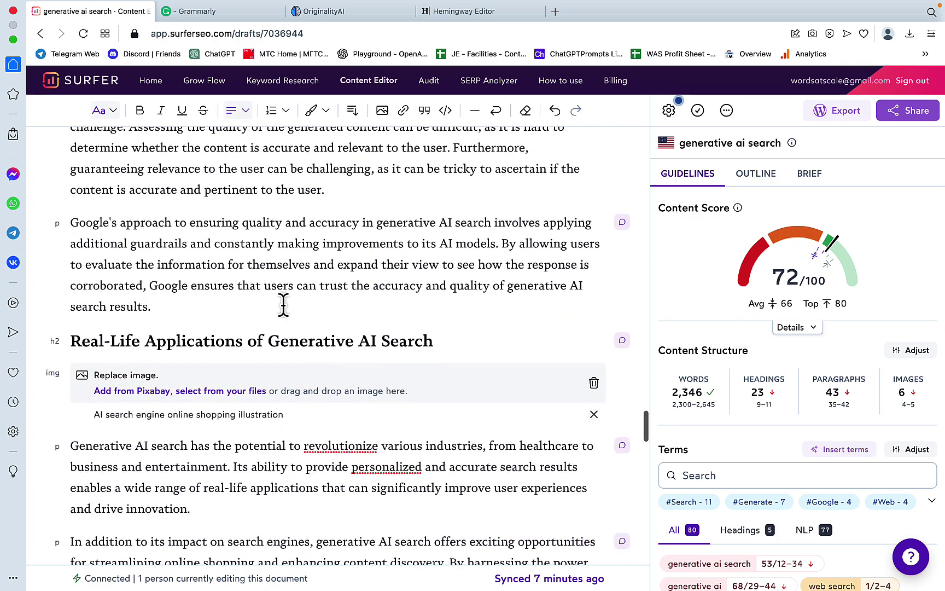
scroll(283, 304, "down", 2)
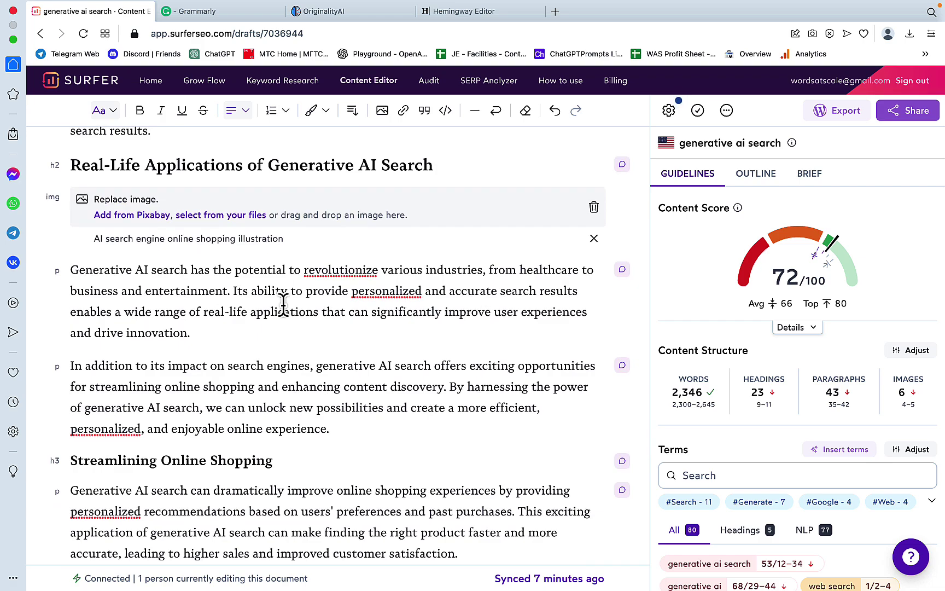
scroll(283, 303, "down", 2)
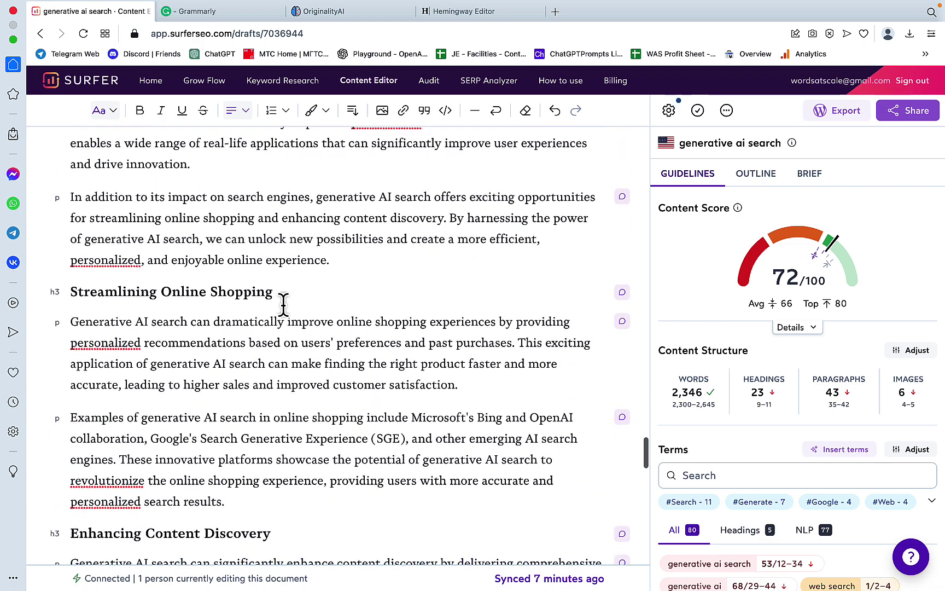
scroll(283, 302, "down", 2)
scroll(283, 306, "down", 2)
scroll(283, 306, "down", 2)
scroll(282, 306, "down", 2)
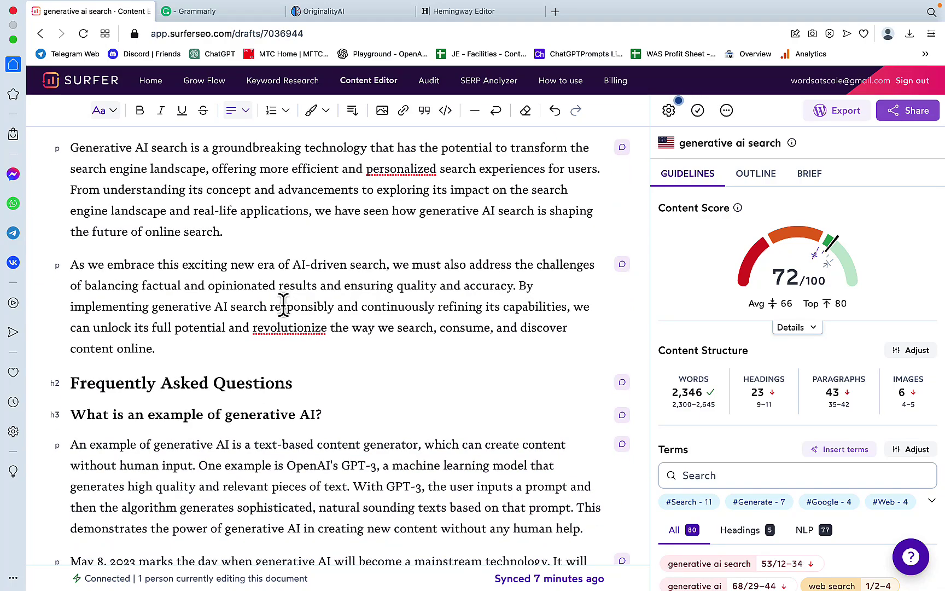
scroll(283, 305, "up", 5)
scroll(291, 310, "up", 5)
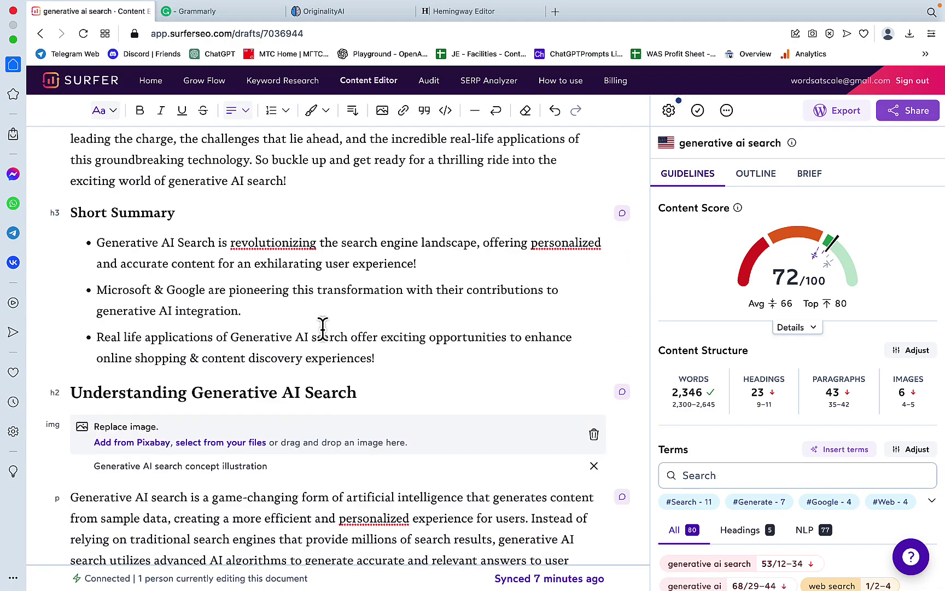
scroll(323, 327, "up", 3)
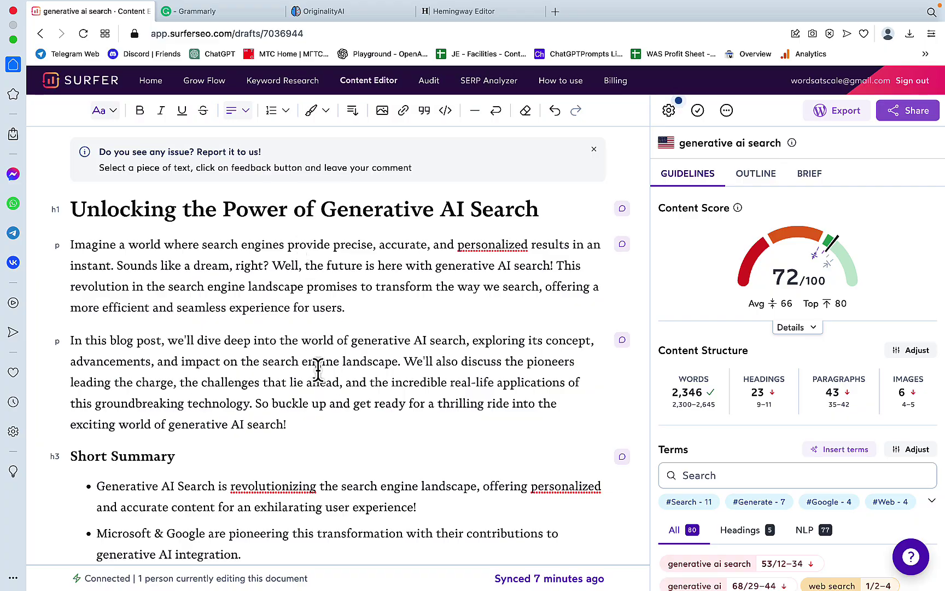
scroll(317, 370, "down", 3)
scroll(318, 369, "down", 10)
scroll(318, 369, "down", 10)
scroll(318, 372, "down", 10)
scroll(318, 372, "down", 2)
scroll(319, 371, "up", 5)
scroll(319, 372, "up", 10)
scroll(318, 371, "up", 10)
scroll(318, 371, "up", 10)
scroll(319, 371, "up", 10)
scroll(318, 371, "up", 10)
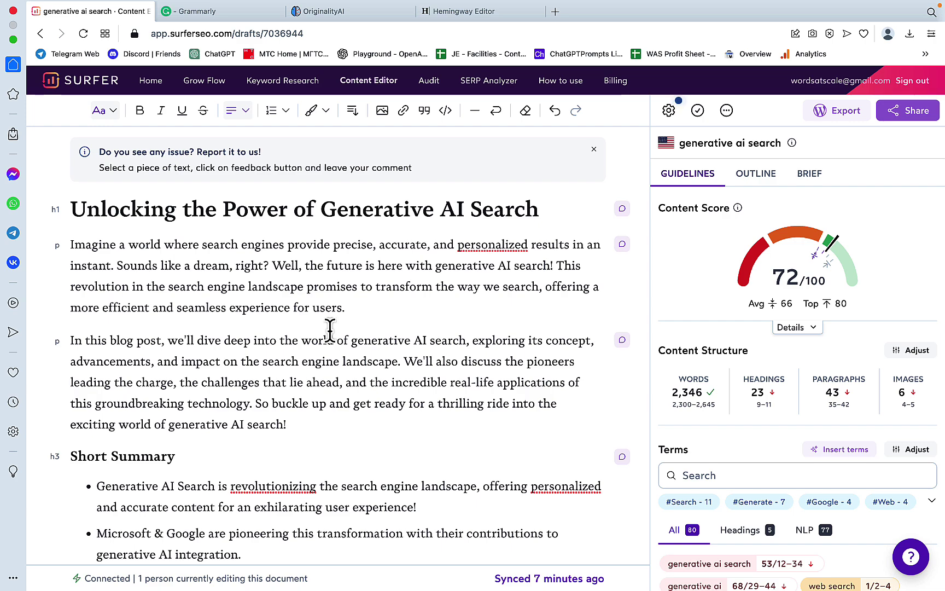
mouse_move(176, 574)
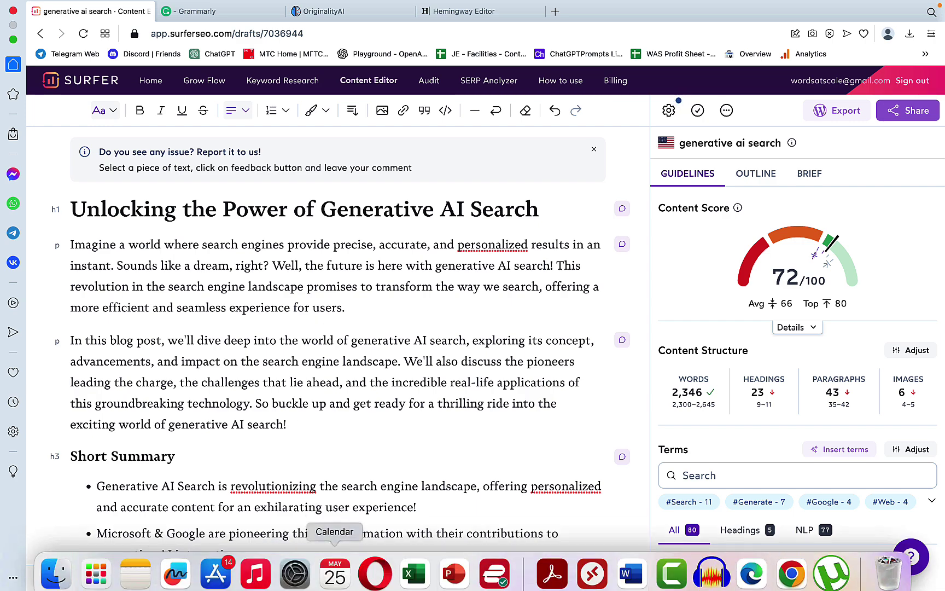
Enter a Flow score of 7 for 'generative ai search' on the Surfer AI Review board
left_click(177, 565)
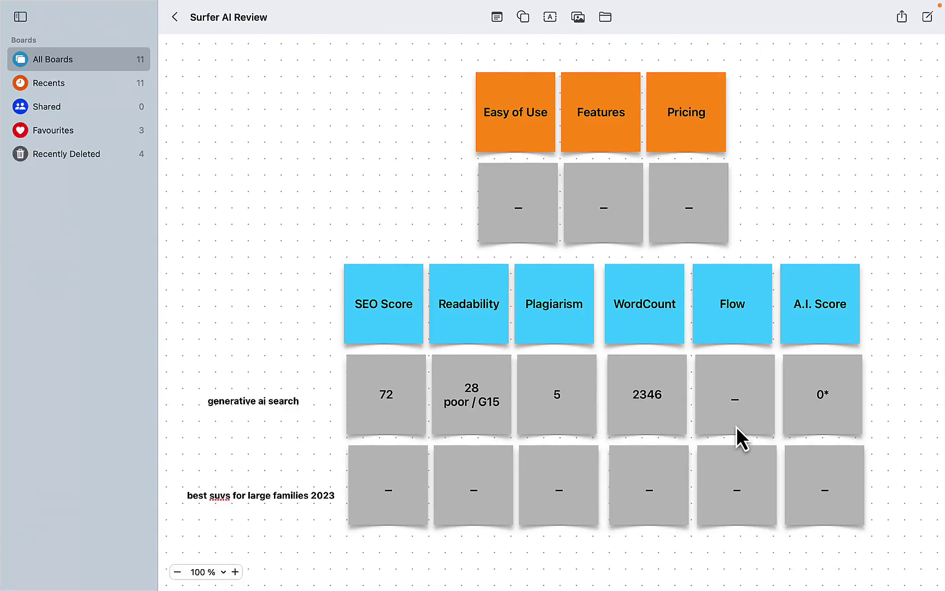
left_click(738, 402)
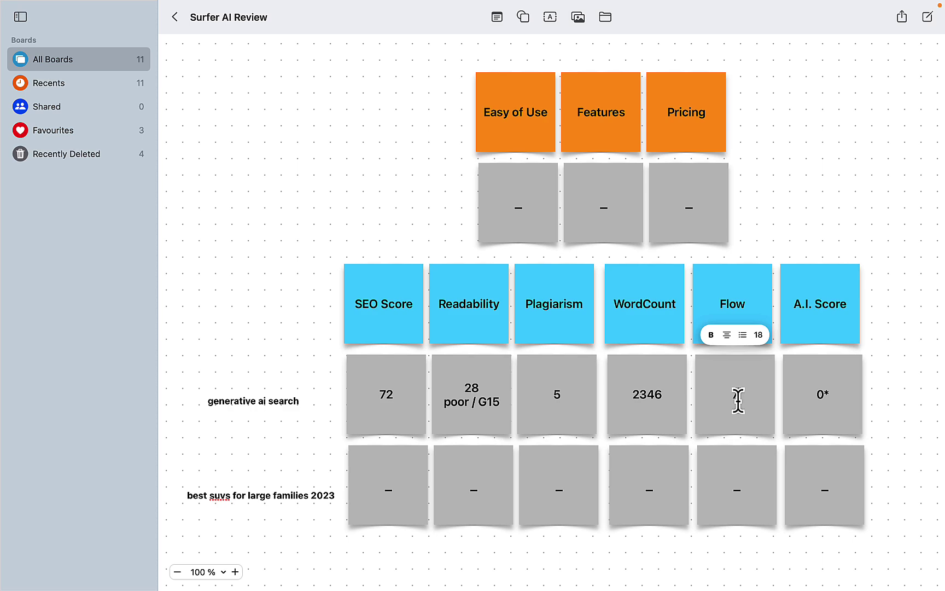
left_click(886, 383)
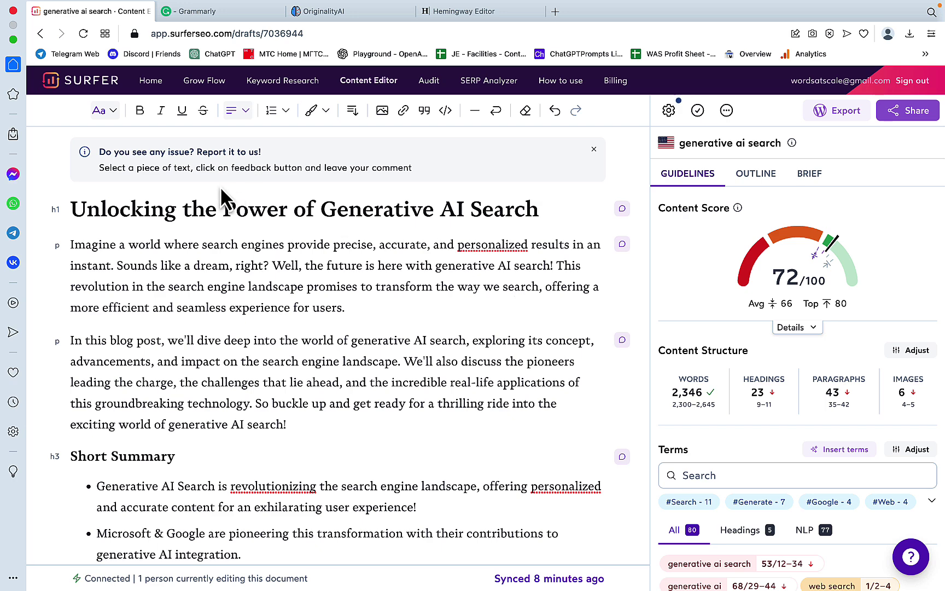
Create an AI-written Content Editor draft for 'best suvs for large families 2023' using 1 credit
left_click(99, 92)
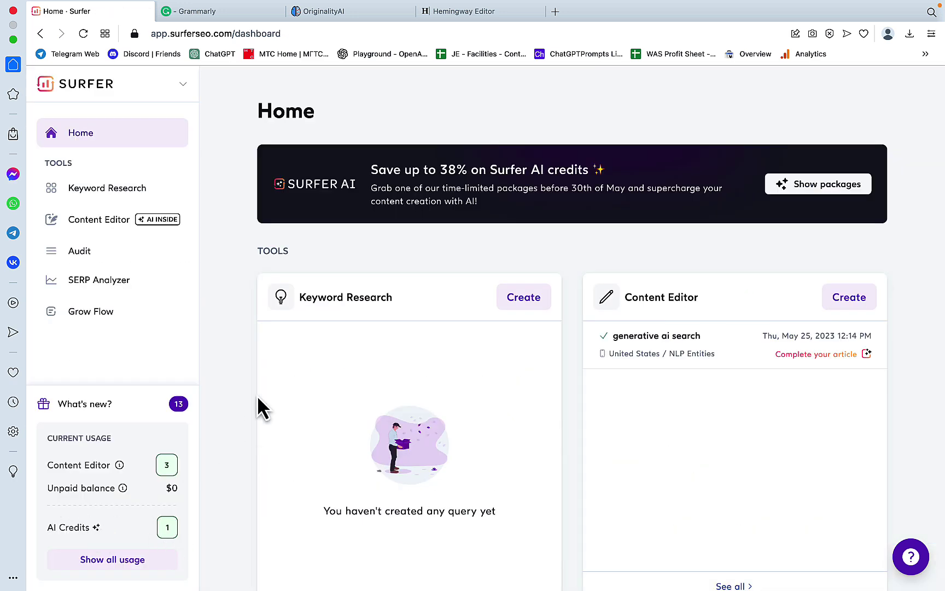
left_click(100, 219)
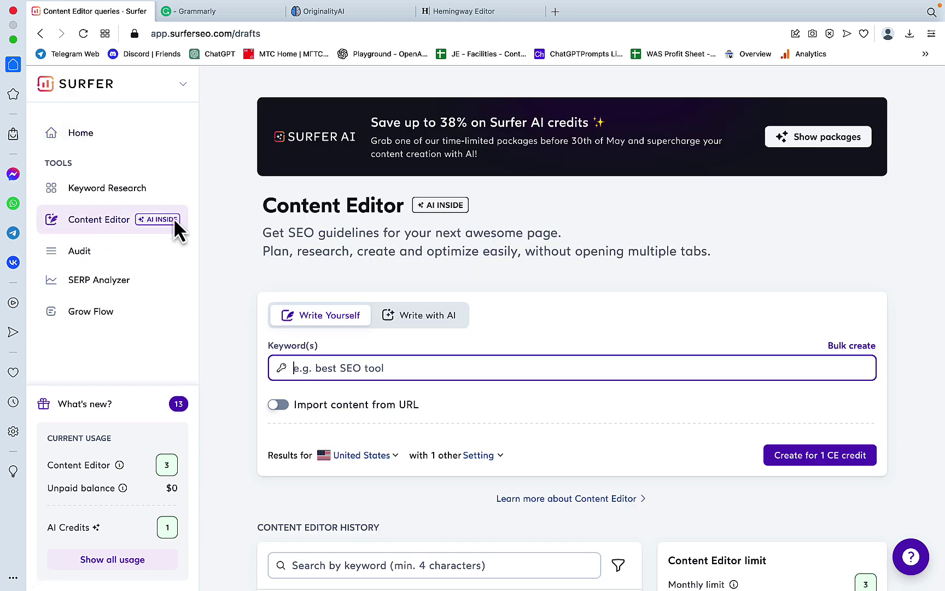
left_click(411, 318)
left_click(318, 367)
type("best suvs for large families 2023")
key("Return")
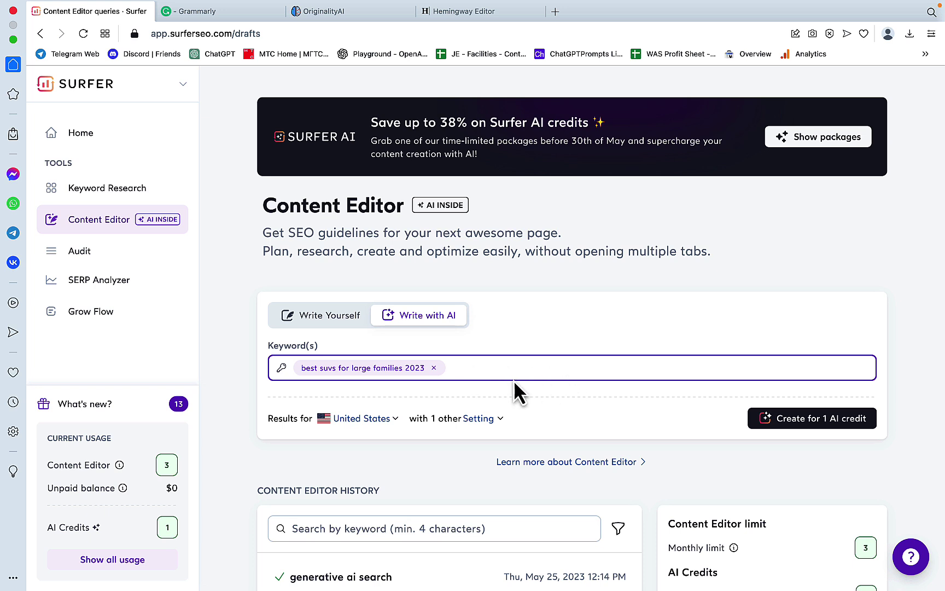
left_click(802, 434)
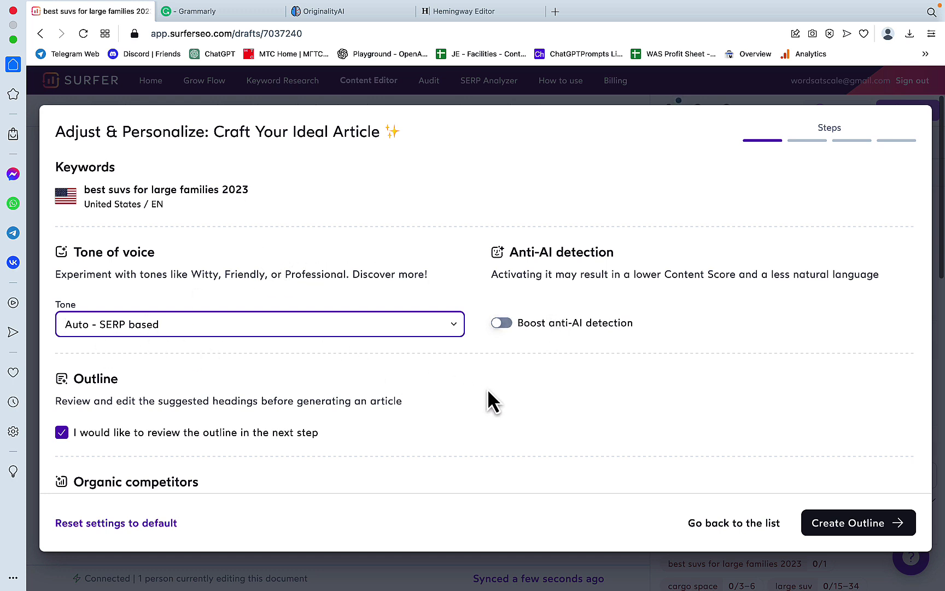
Turn on Boost anti-AI detection for the SUV article
left_click(502, 324)
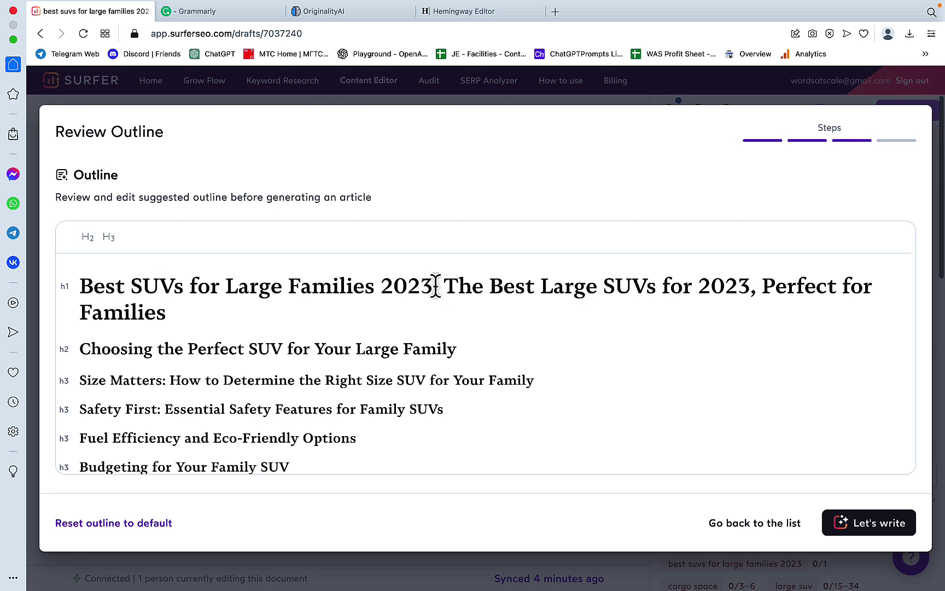
Delete 'The Best Large SUVs for 2023, ' from the H1 and select 'Families' for replacement
left_click_drag(445, 286, 295, 286)
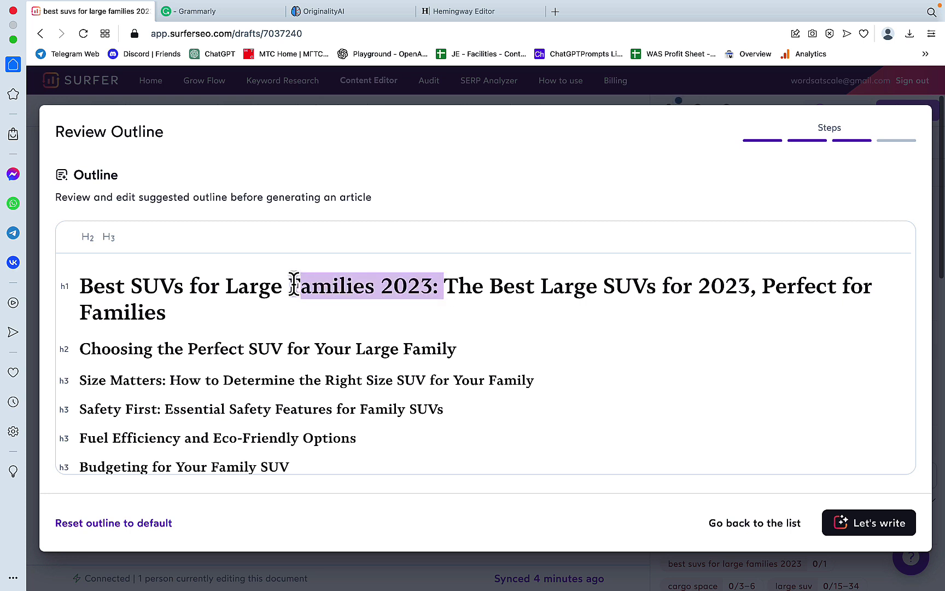
left_click(675, 323)
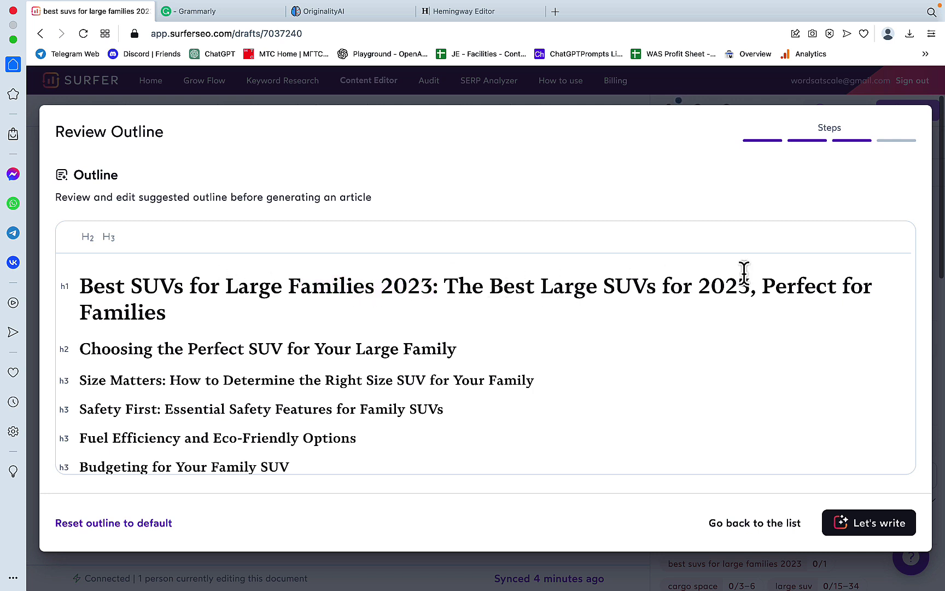
left_click_drag(759, 287, 438, 282)
key("BackSpace")
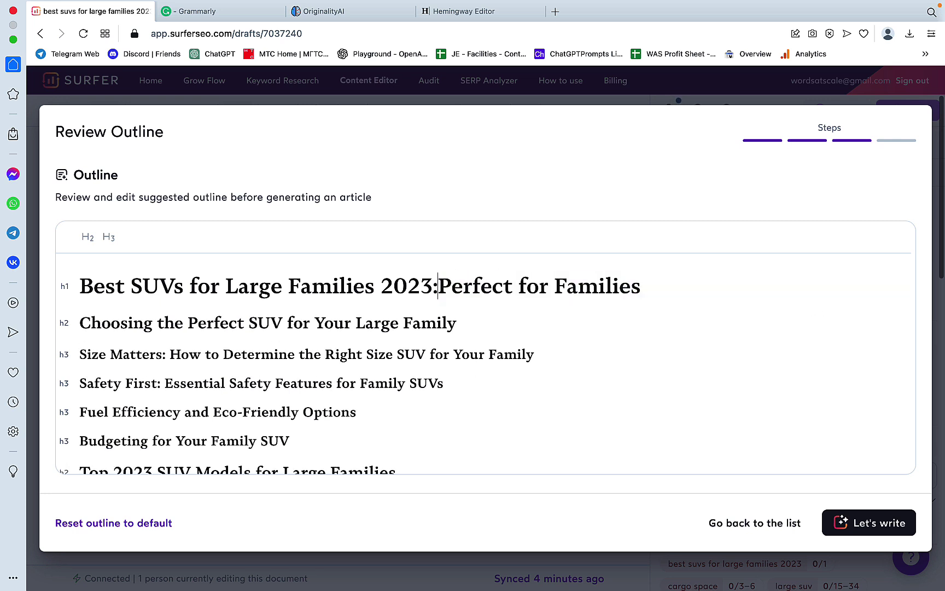
type(":")
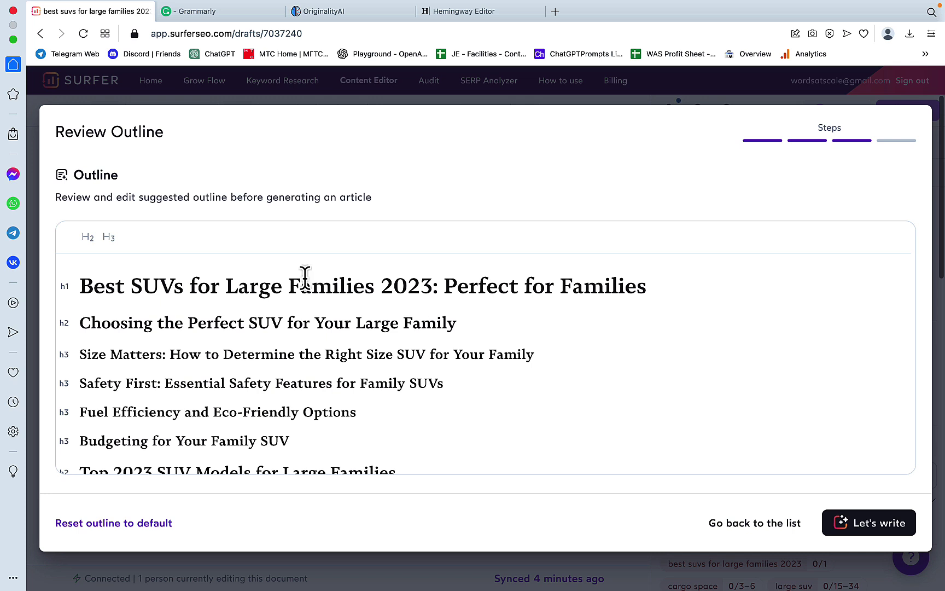
left_click_drag(559, 284, 673, 286)
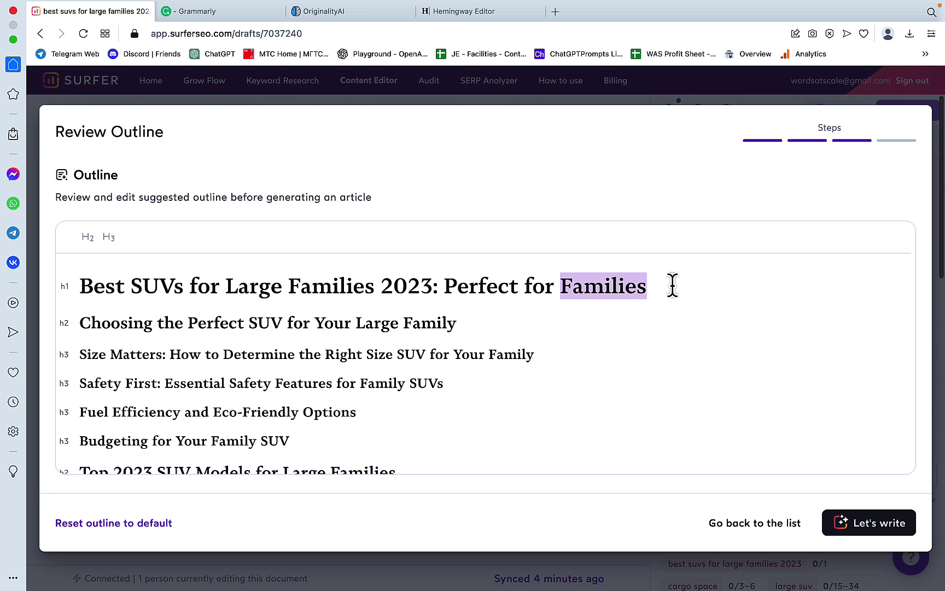
type("E")
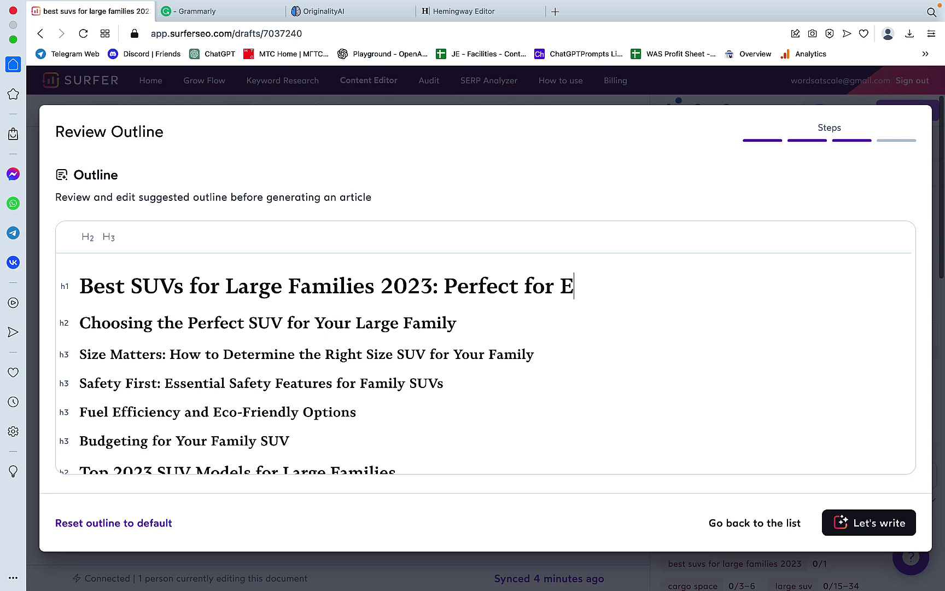
type("veryone")
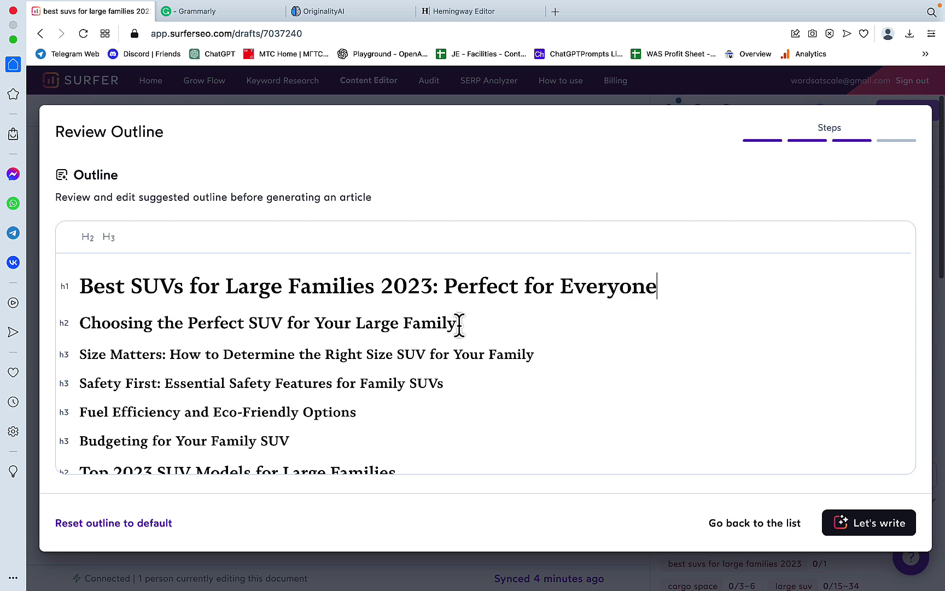
scroll(150, 330, "down", 2)
scroll(150, 330, "up", 1)
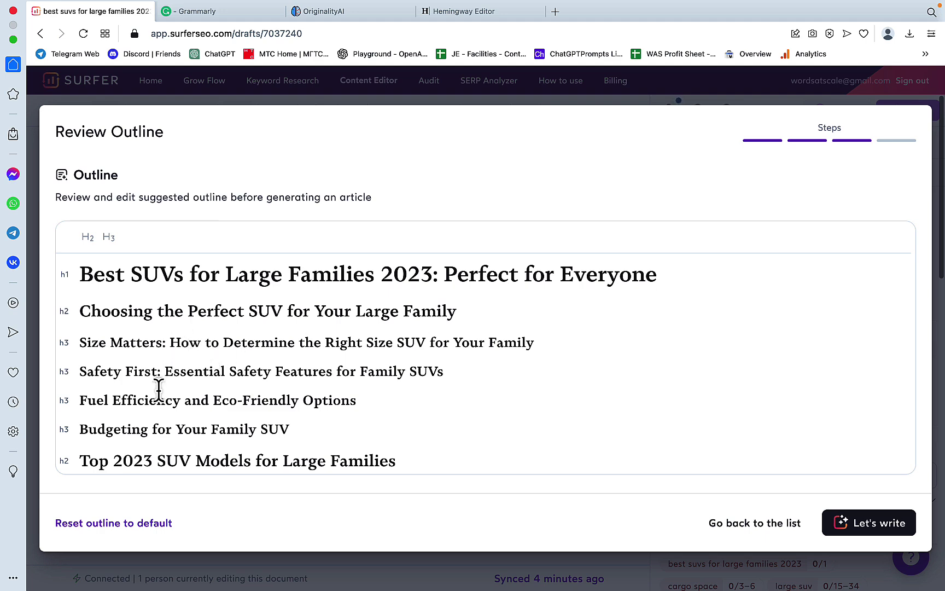
scroll(199, 404, "down", 2)
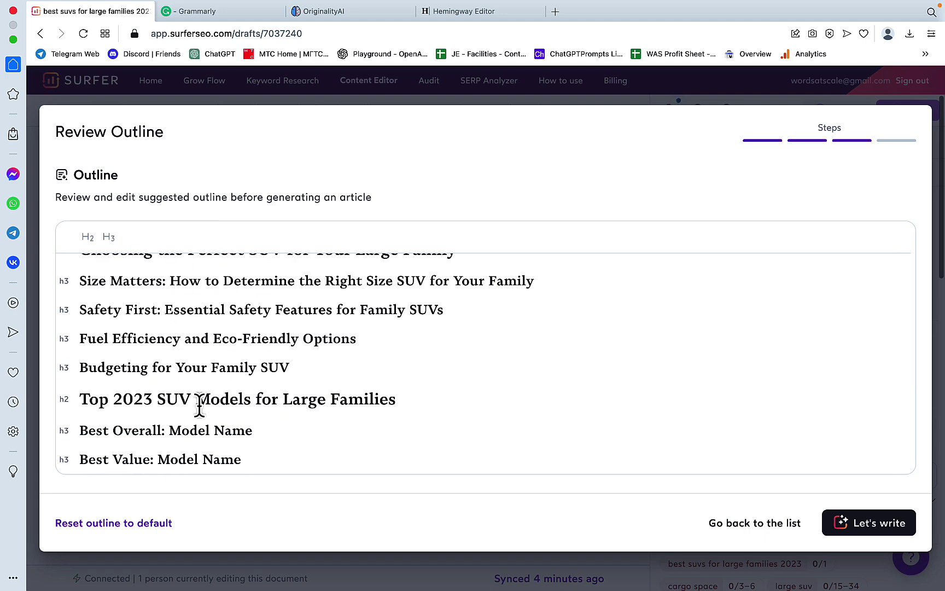
scroll(183, 399, "down", 2)
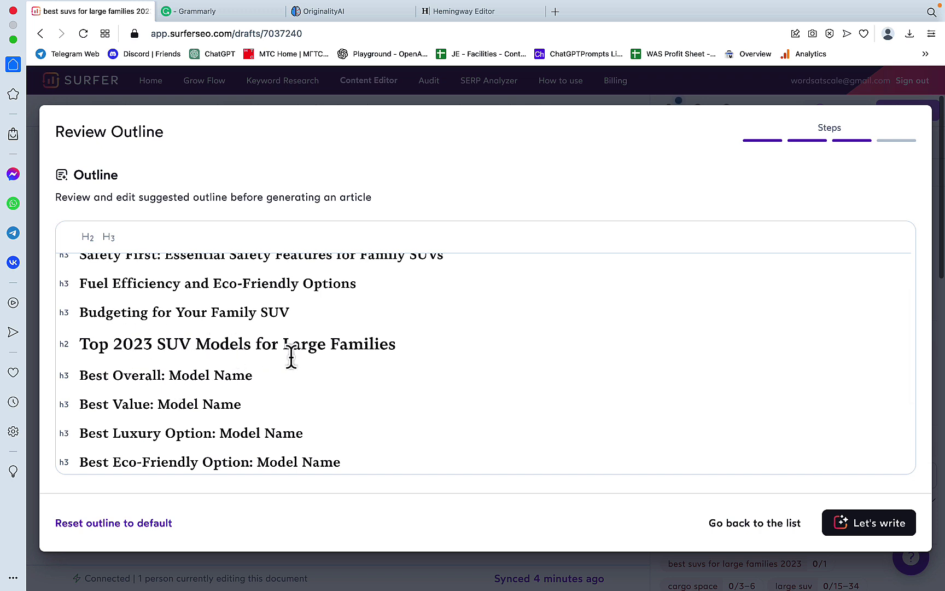
scroll(284, 381, "down", 2)
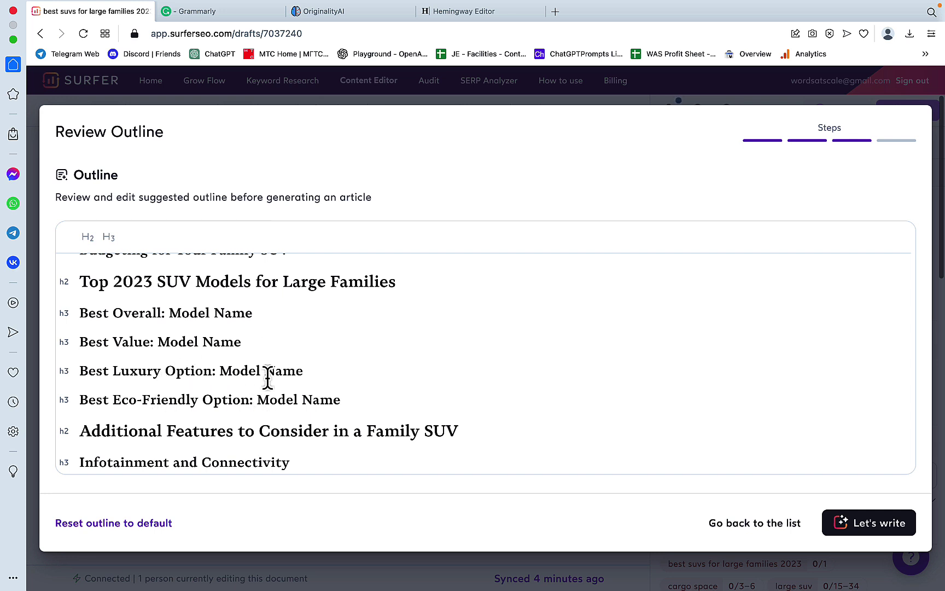
scroll(268, 378, "down", 2)
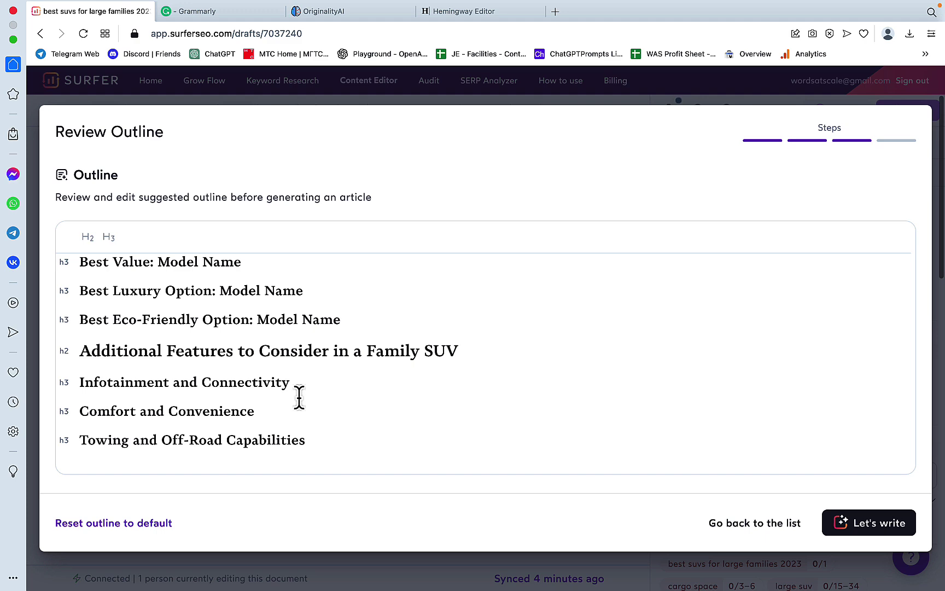
scroll(299, 398, "up", 2)
scroll(298, 397, "up", 2)
scroll(299, 397, "up", 2)
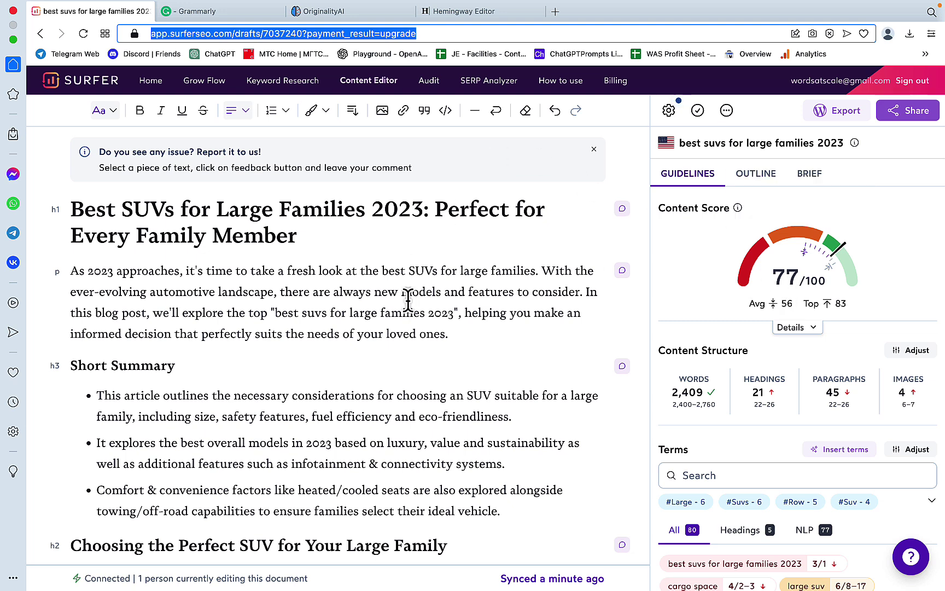
Switch to the Freeform board to log the SUV article's content score of 77
key("super+Tab")
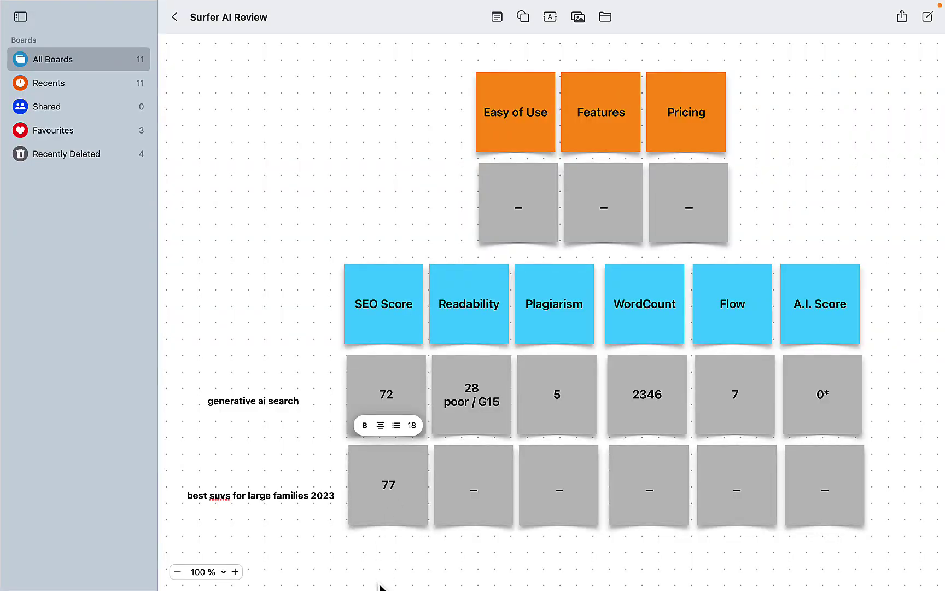
Move between the article and the board to log SEO score 77 and word count 2409
key("super+Tab")
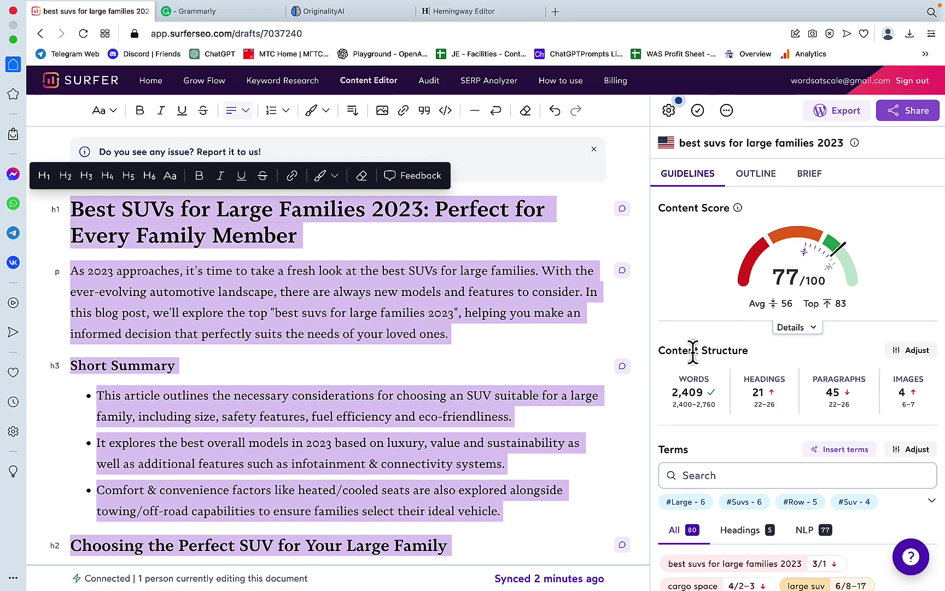
mouse_move(495, 563)
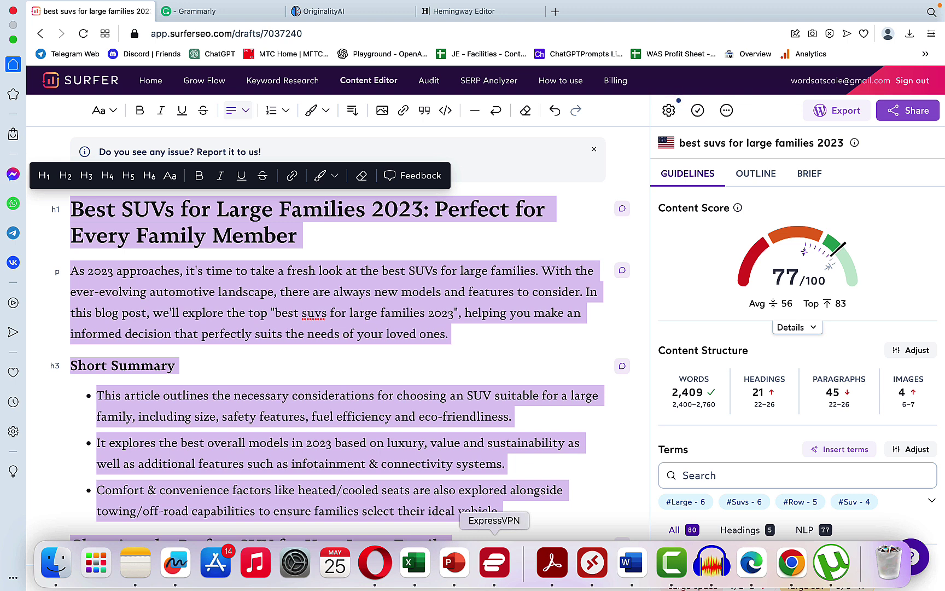
key("super+Tab")
type("2")
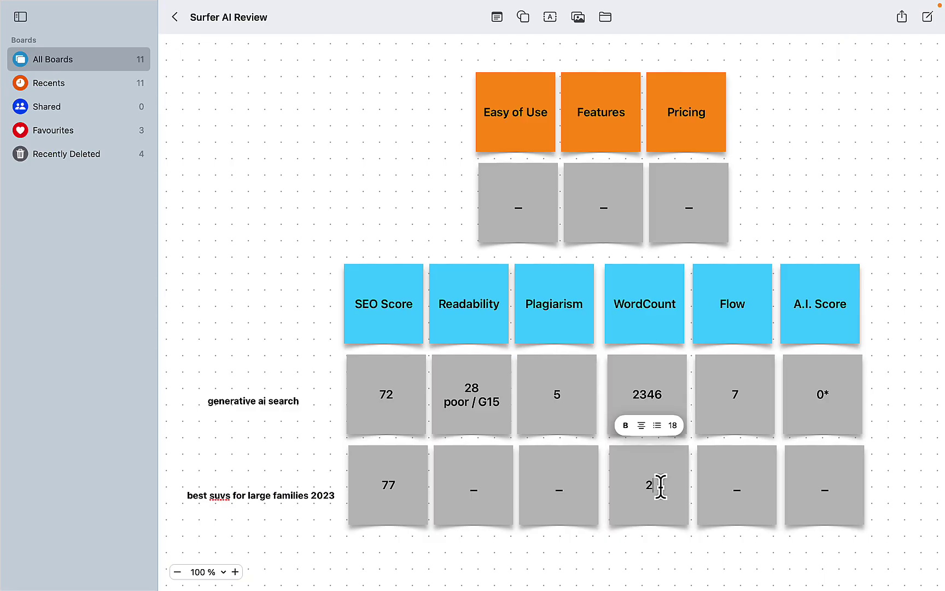
type("409")
key("super+Tab")
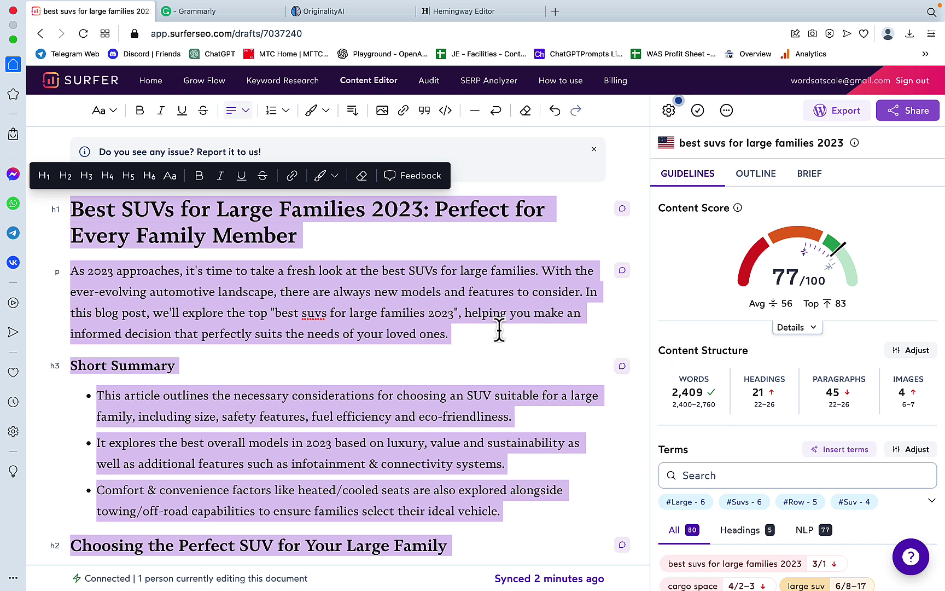
Check the SUV article's performance in Grammarly, which gives a readability score of 42
left_click(244, 14)
key("super+v")
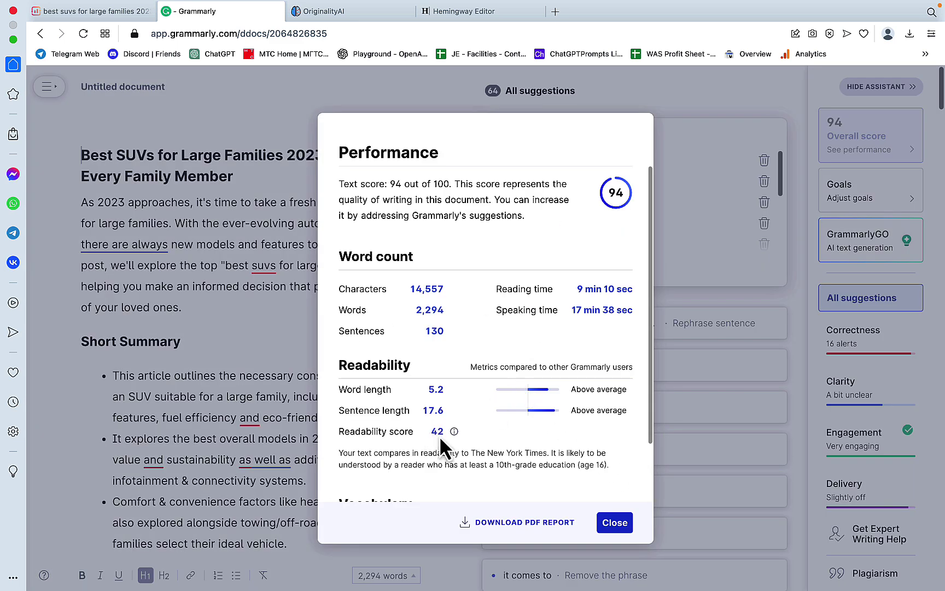
left_click(613, 523)
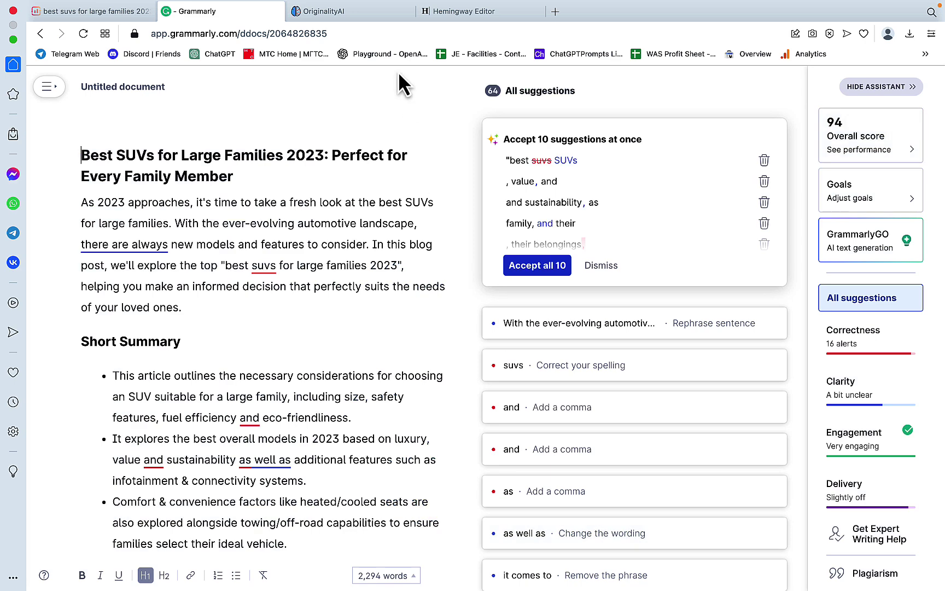
Paste the SUV article into Hemingway Editor and go to its top
left_click(471, 12)
key("super+v")
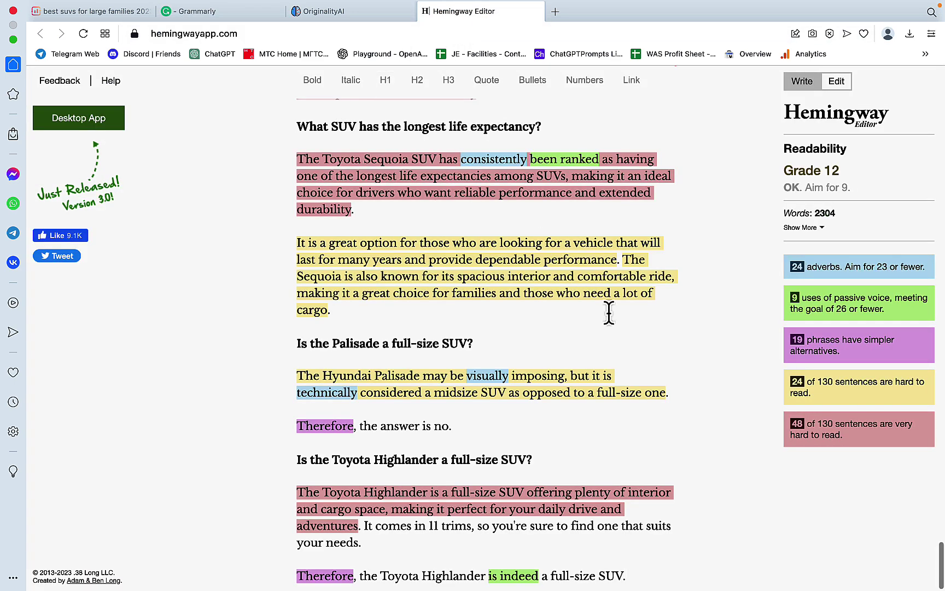
key("super+Up")
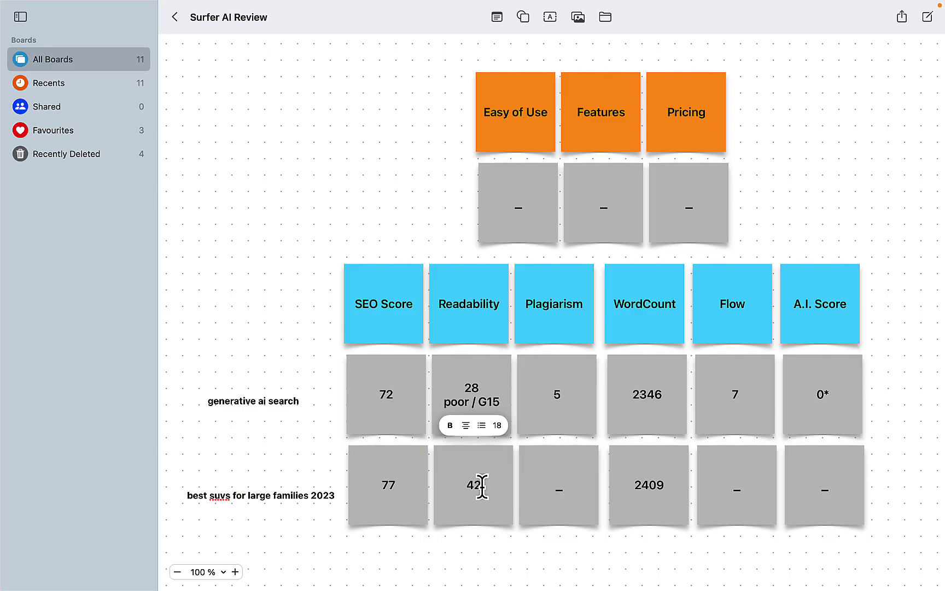
Add 'ok /G12' on a second line under 42 in the SUV Readability cell
key("Return")
type("ok /G12")
mouse_move(472, 588)
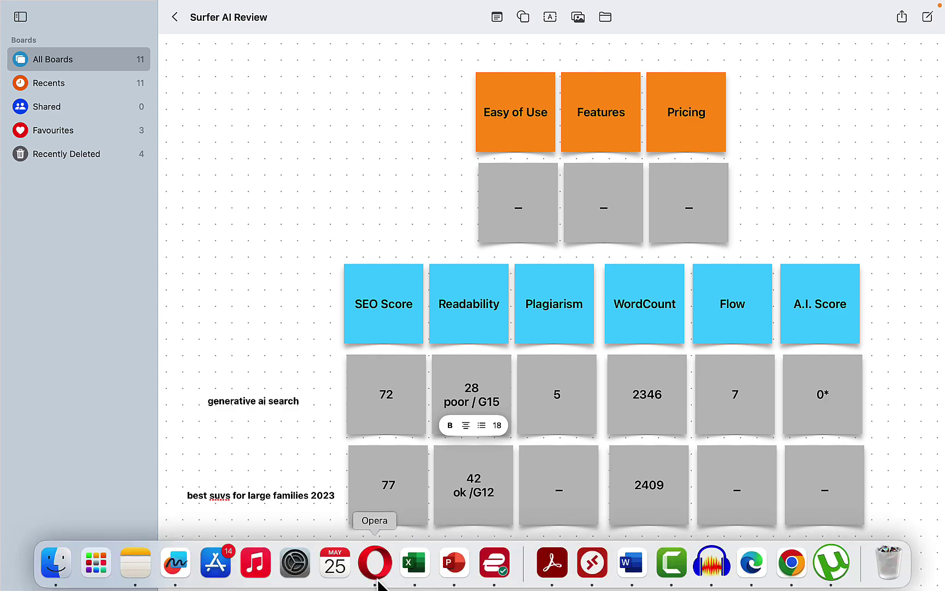
left_click(375, 564)
Check the SUV article for plagiarism in Grammarly, which finds 11%
left_click(276, 12)
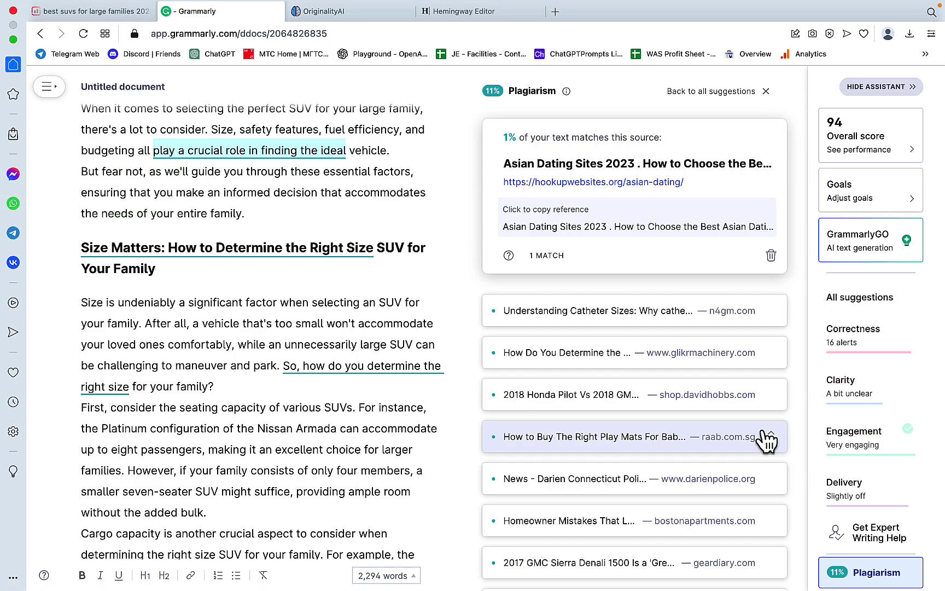
key("super+a")
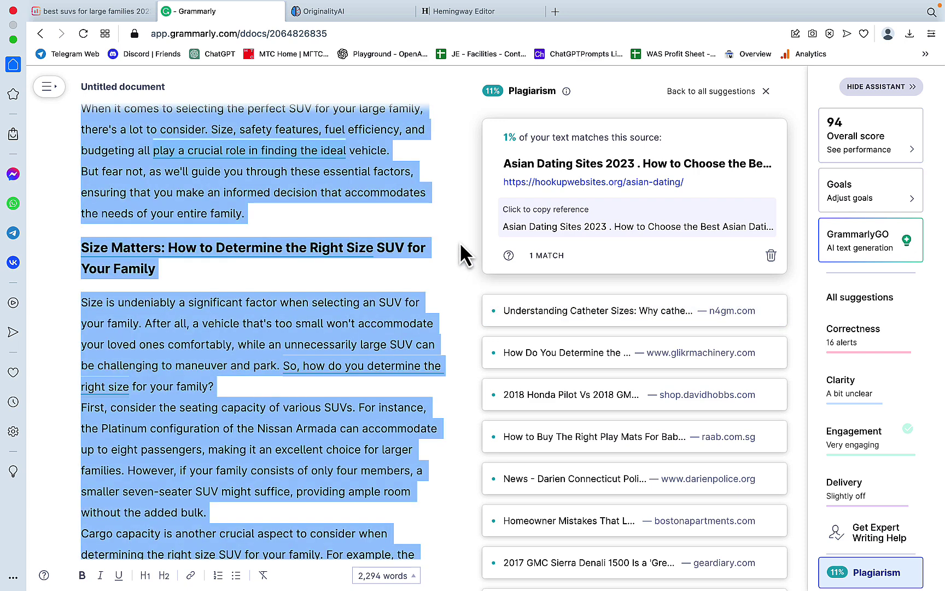
left_click(463, 164)
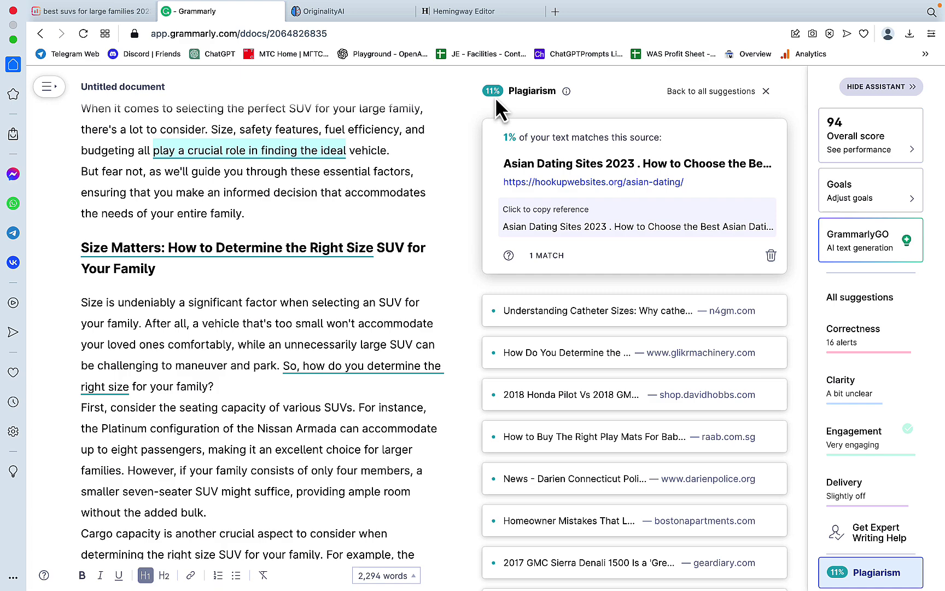
mouse_move(176, 584)
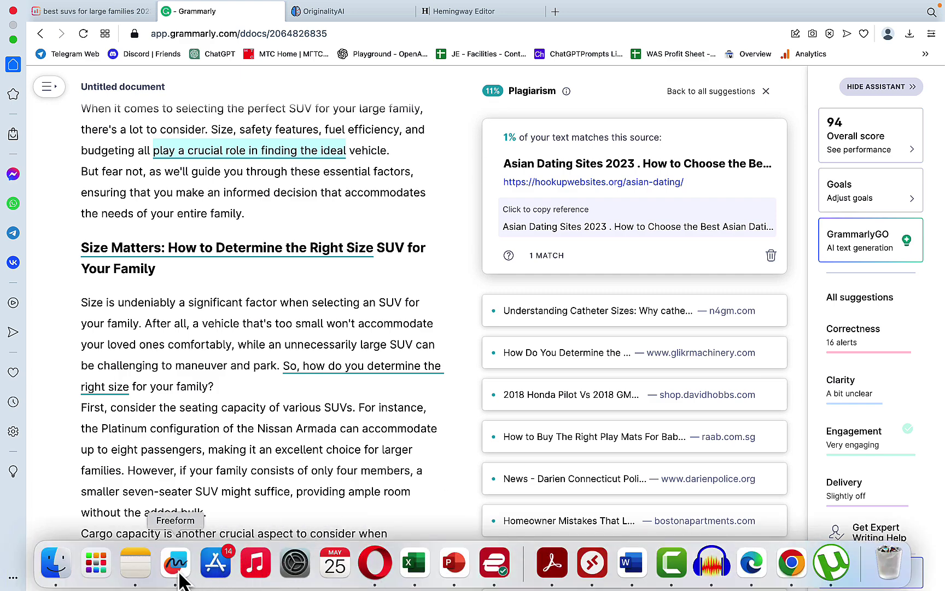
Log 11 in the SUV Plagiarism cell, then scan the article in Originality.AI
left_click(178, 569)
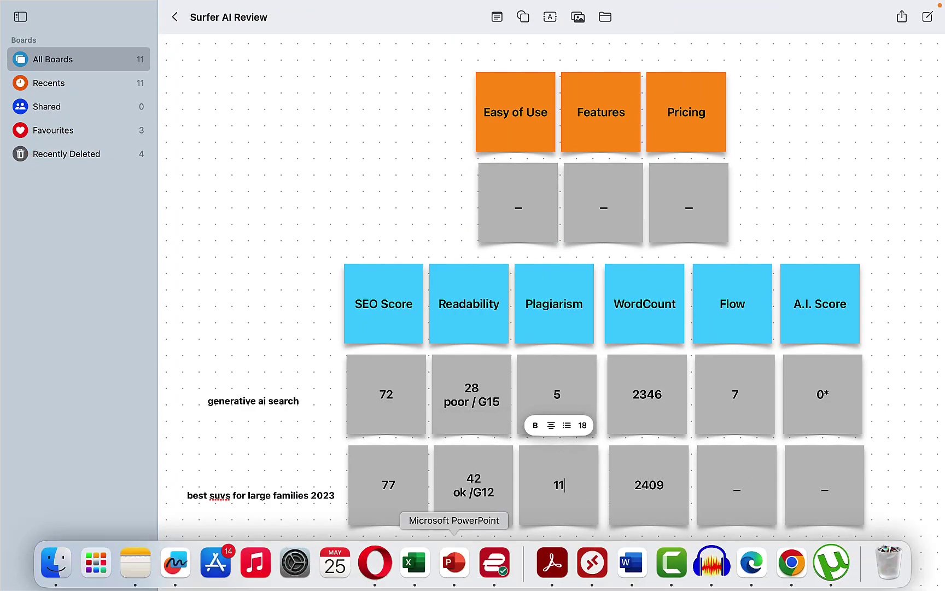
left_click(375, 563)
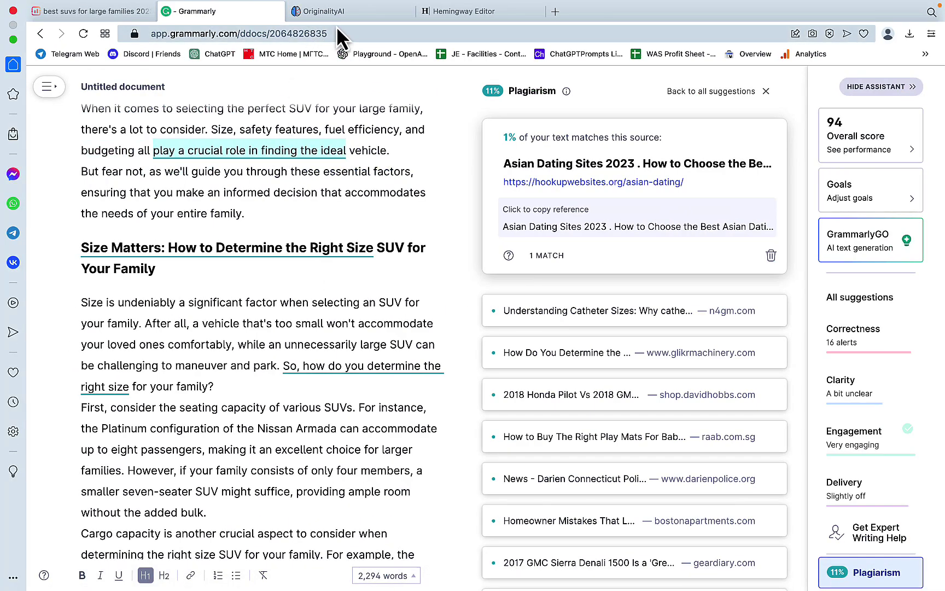
left_click(346, 22)
key("cmd+v")
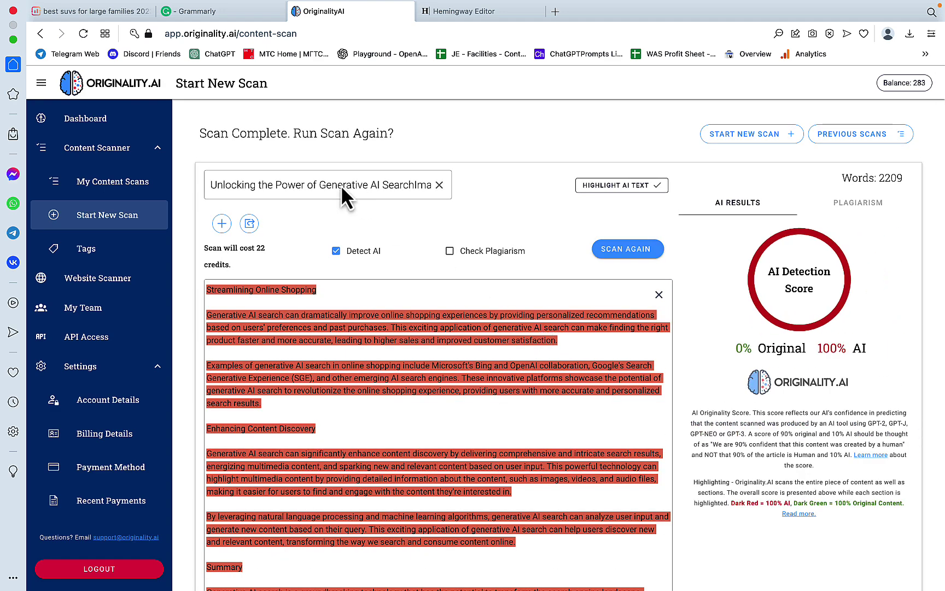
Select the SUV row's empty Flow cell, then go back to the Surfer draft
key("cmd+Tab")
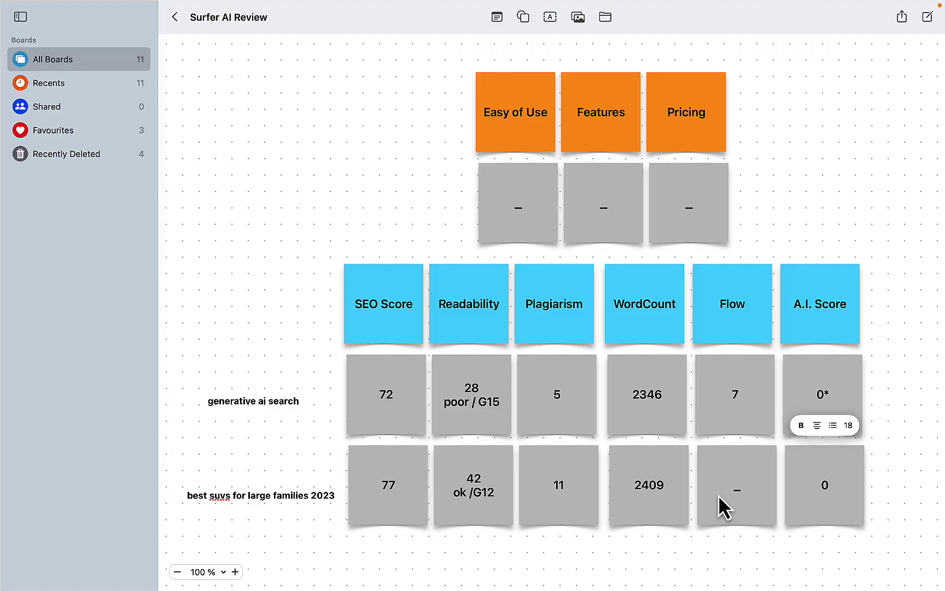
left_click(732, 495)
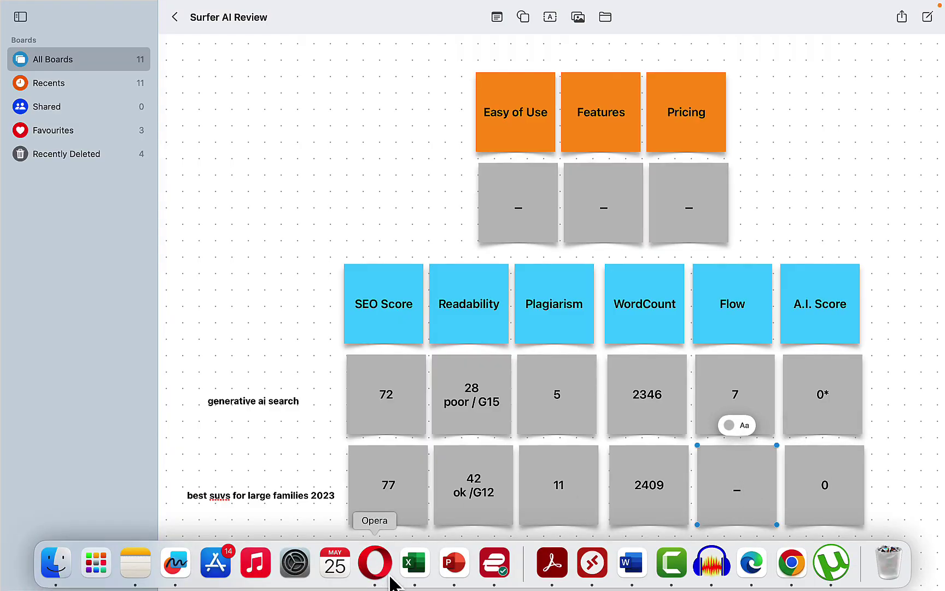
key("cmd+Tab")
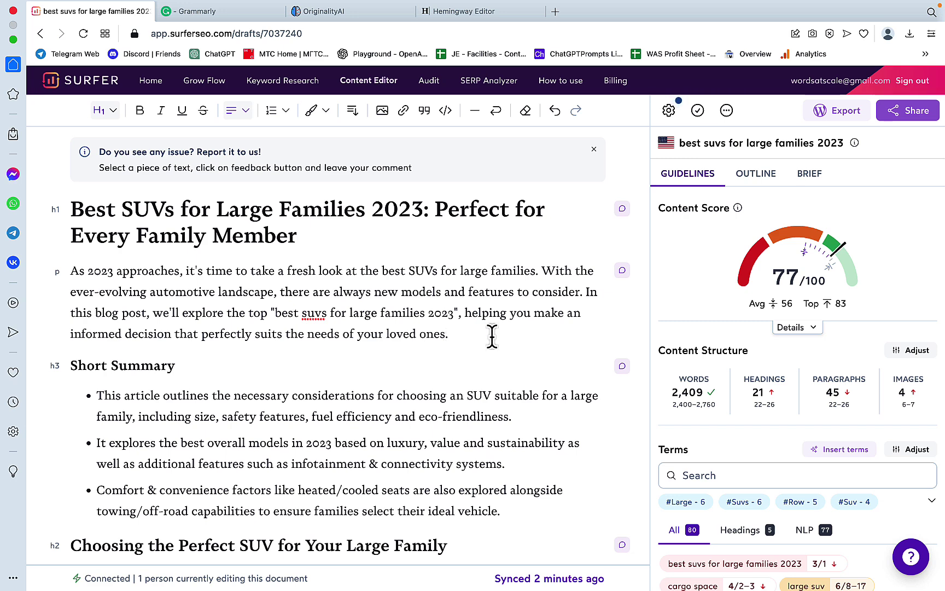
left_click_drag(491, 335, 229, 272)
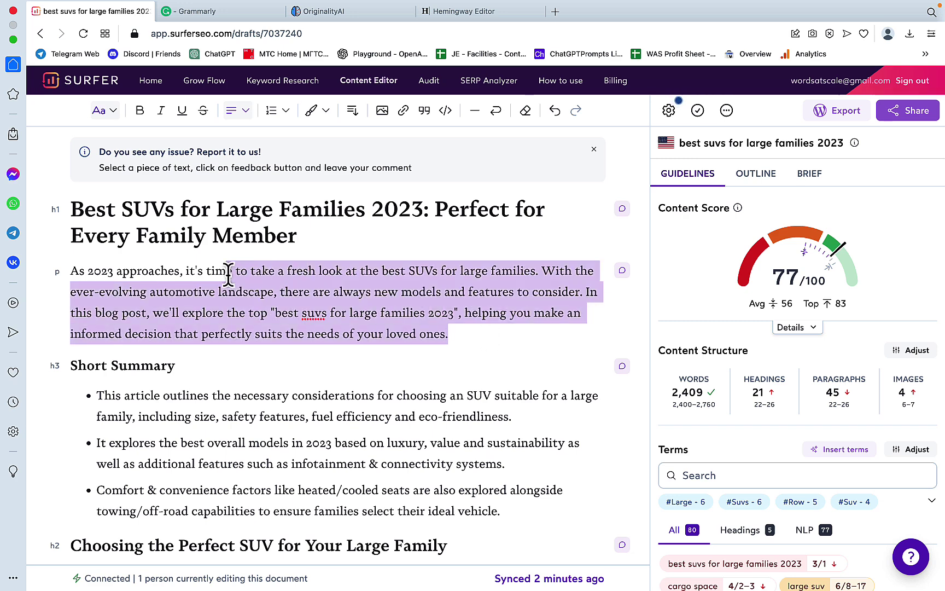
left_click(488, 344)
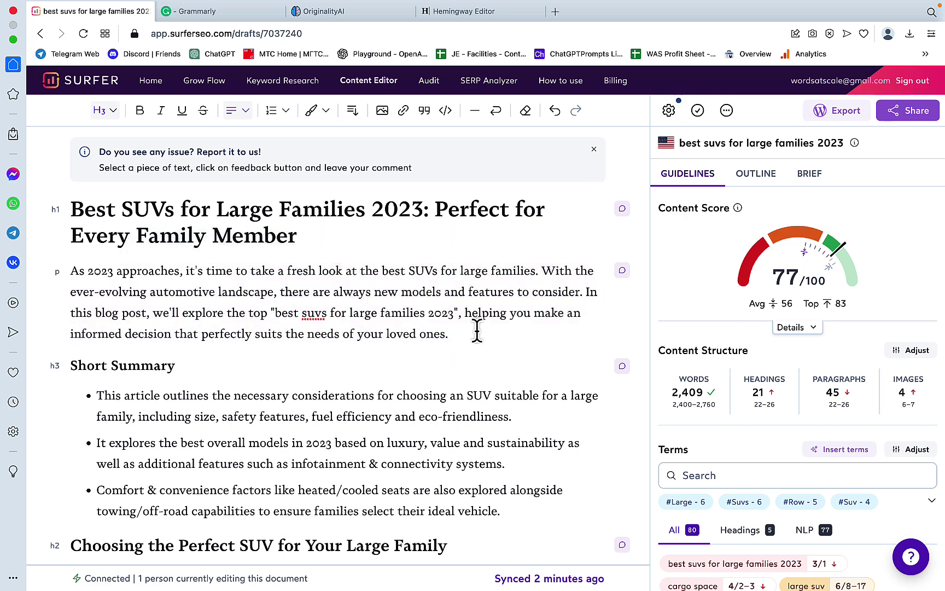
scroll(478, 334, "down", 2)
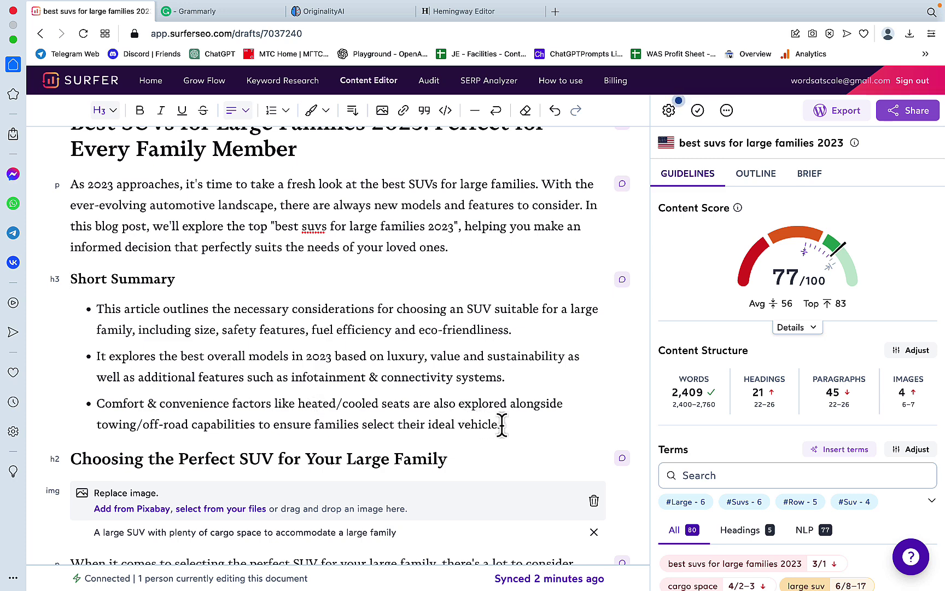
mouse_move(501, 424)
left_mouse_down()
mouse_move(231, 382)
mouse_move(61, 280)
left_mouse_up()
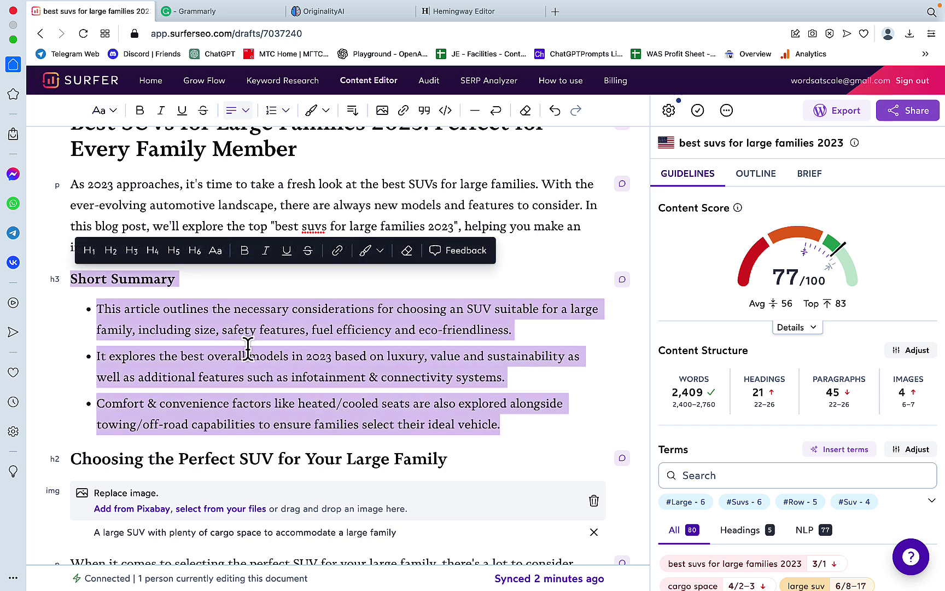
left_click(210, 314)
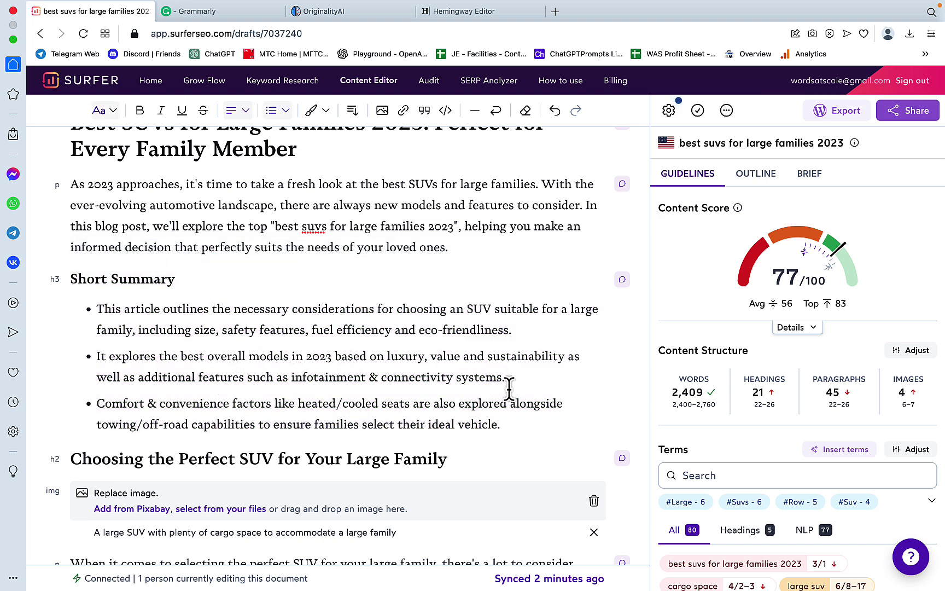
scroll(509, 389, "down", 1)
scroll(509, 389, "down", 3)
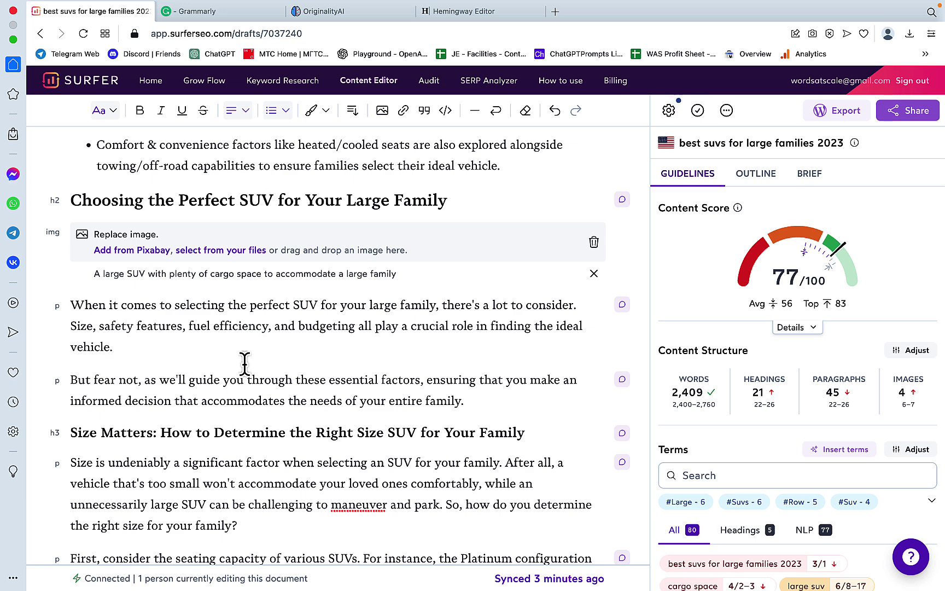
left_click(259, 359)
scroll(260, 360, "up", 2)
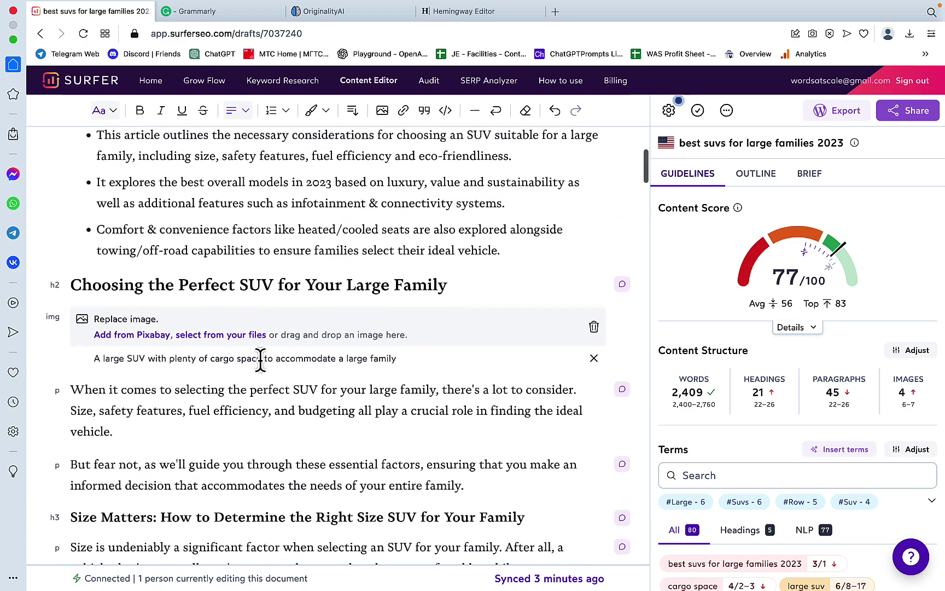
scroll(260, 360, "up", 1)
scroll(261, 360, "down", 1)
scroll(260, 360, "up", 2)
scroll(260, 360, "up", 3)
scroll(261, 360, "down", 5)
scroll(259, 359, "down", 1)
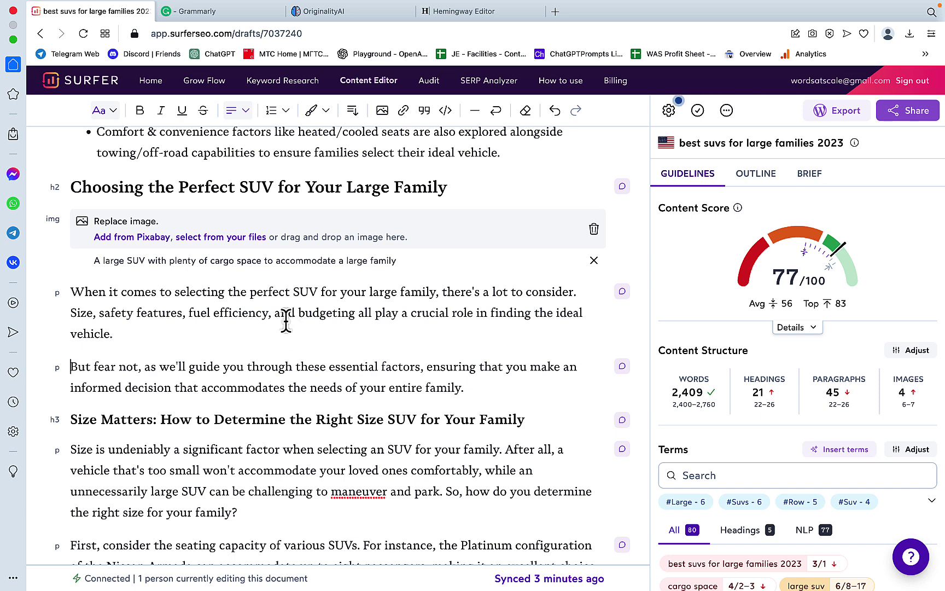
left_click_drag(141, 333, 59, 314)
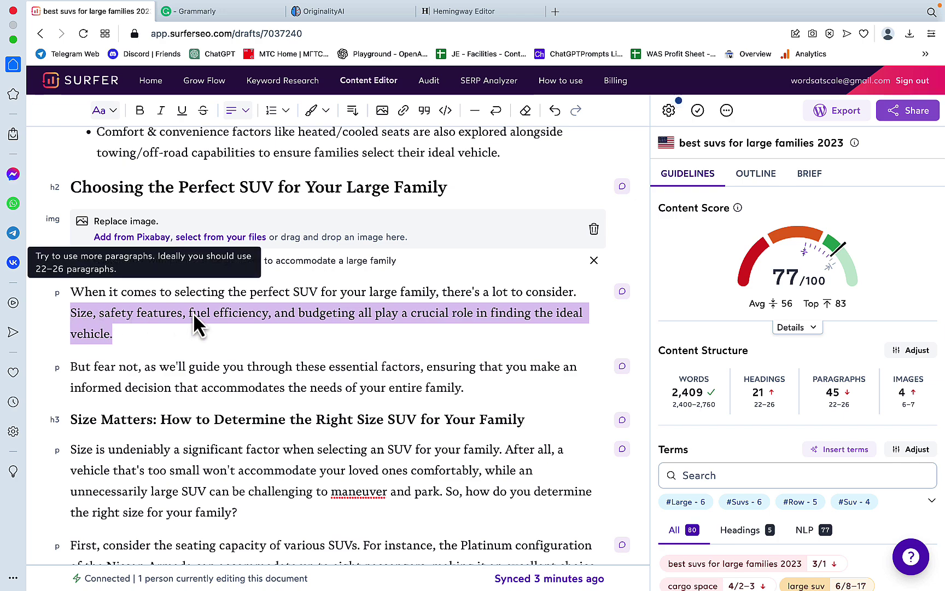
scroll(207, 313, "down", 2)
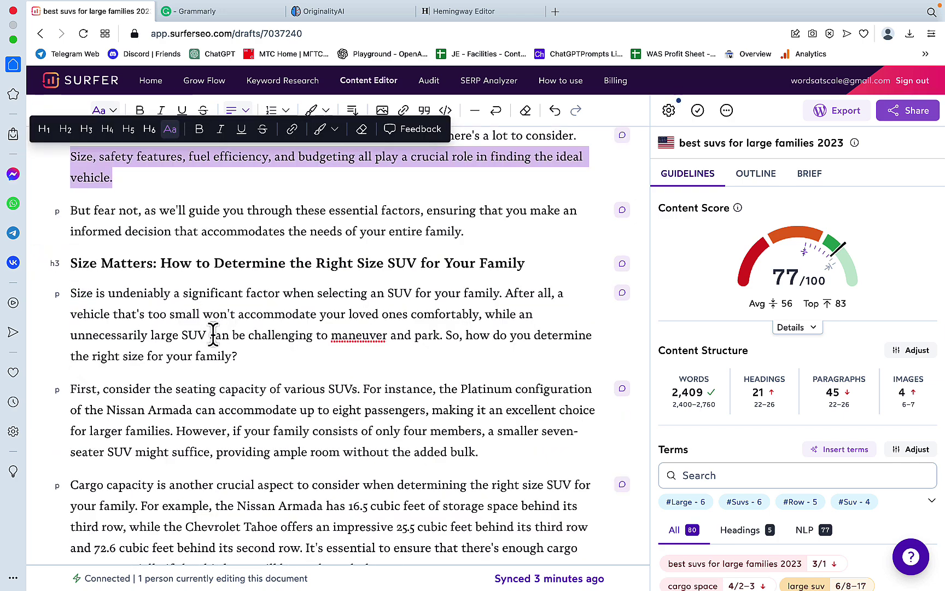
scroll(222, 331, "down", 3)
scroll(223, 330, "down", 2)
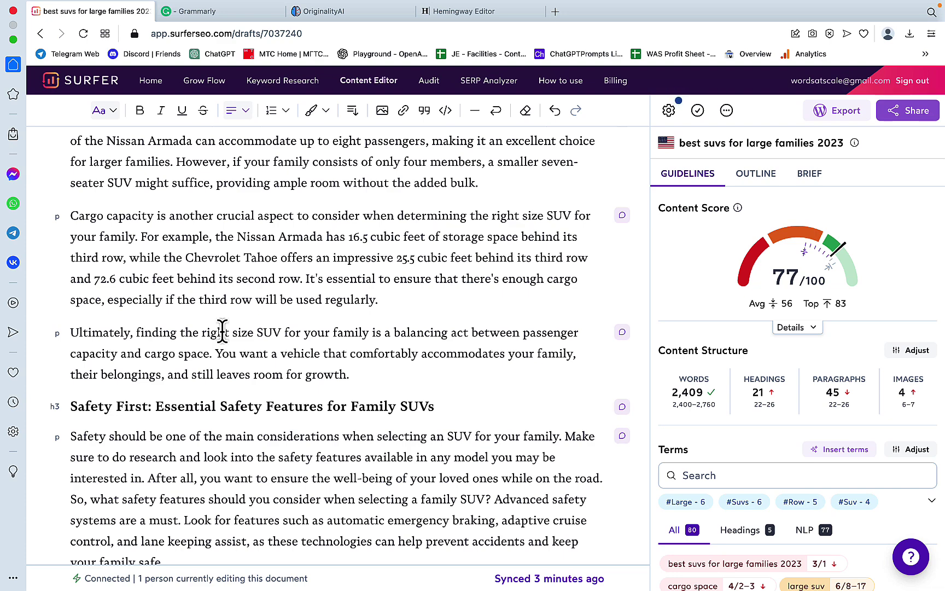
scroll(352, 235, "down", 1)
scroll(352, 235, "down", 1)
scroll(339, 355, "down", 2)
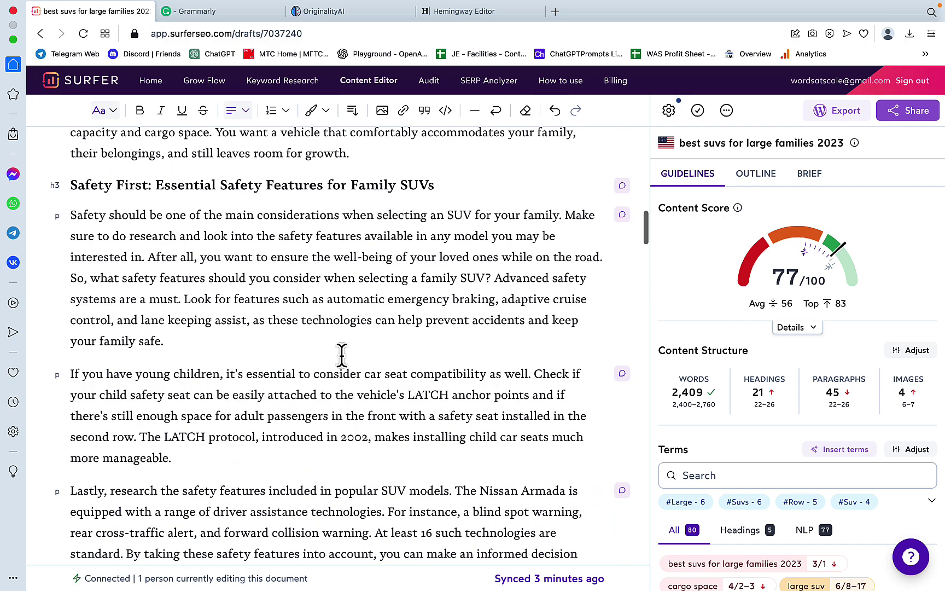
scroll(342, 355, "down", 3)
scroll(342, 354, "down", 2)
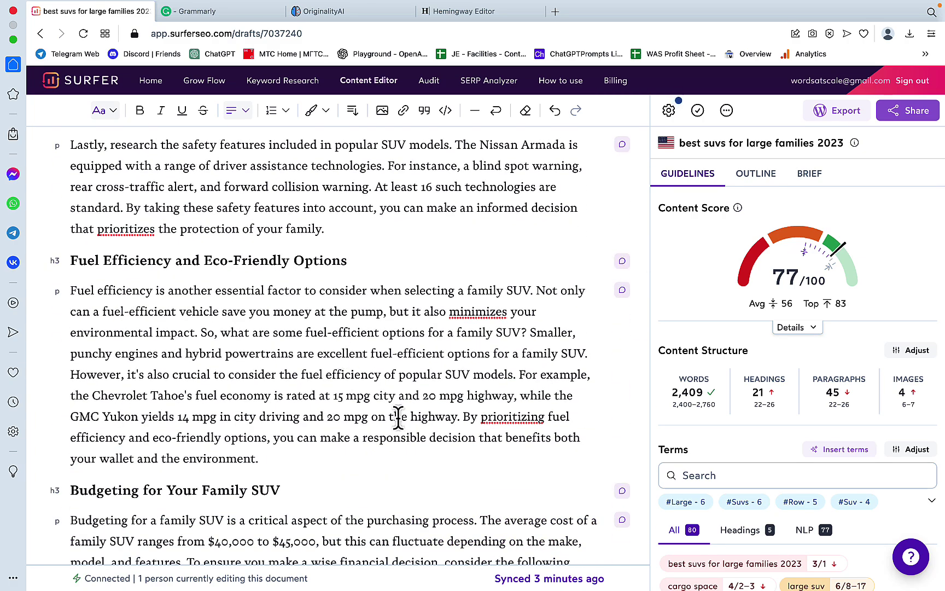
left_click_drag(274, 395, 374, 396)
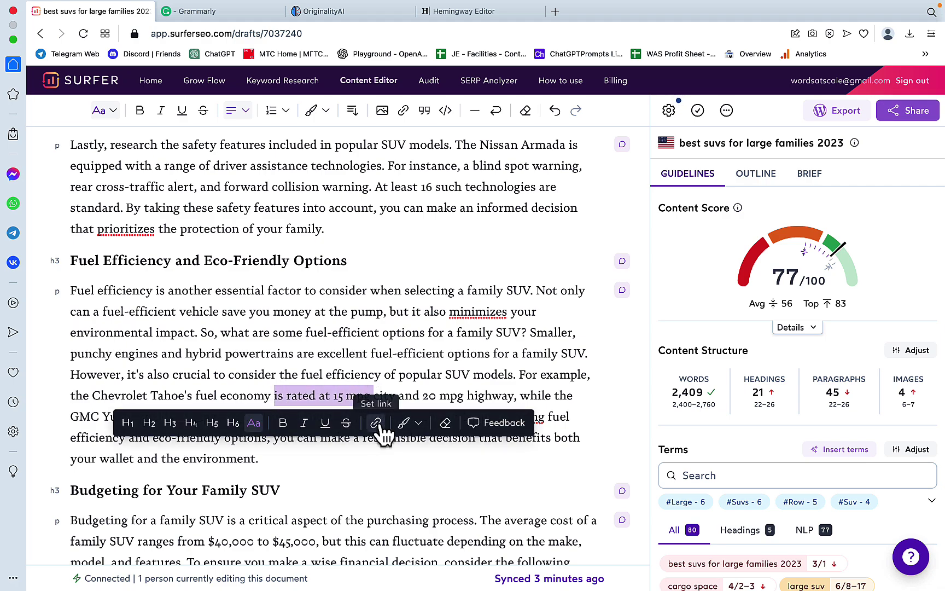
left_click(406, 483)
scroll(421, 450, "down", 3)
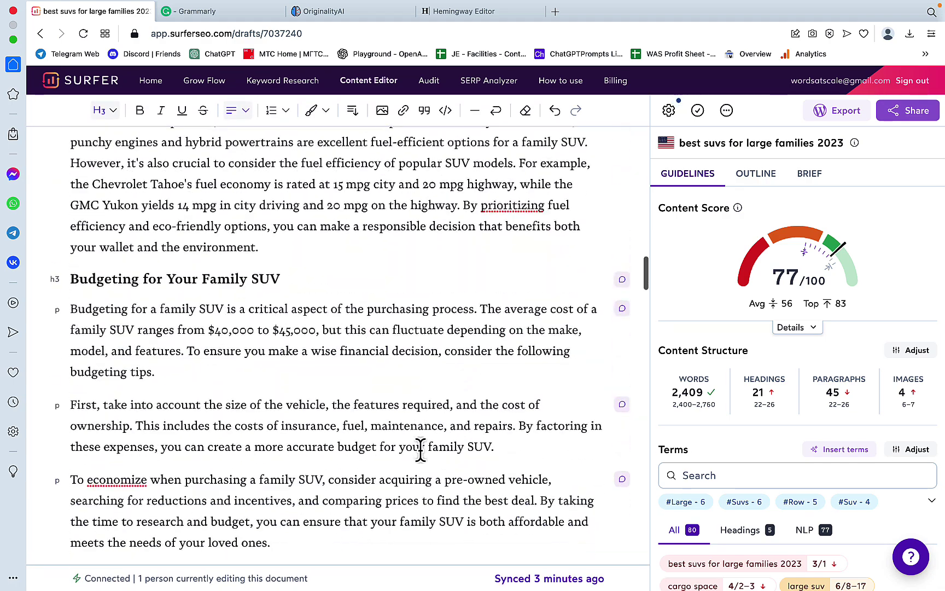
left_click_drag(209, 330, 325, 330)
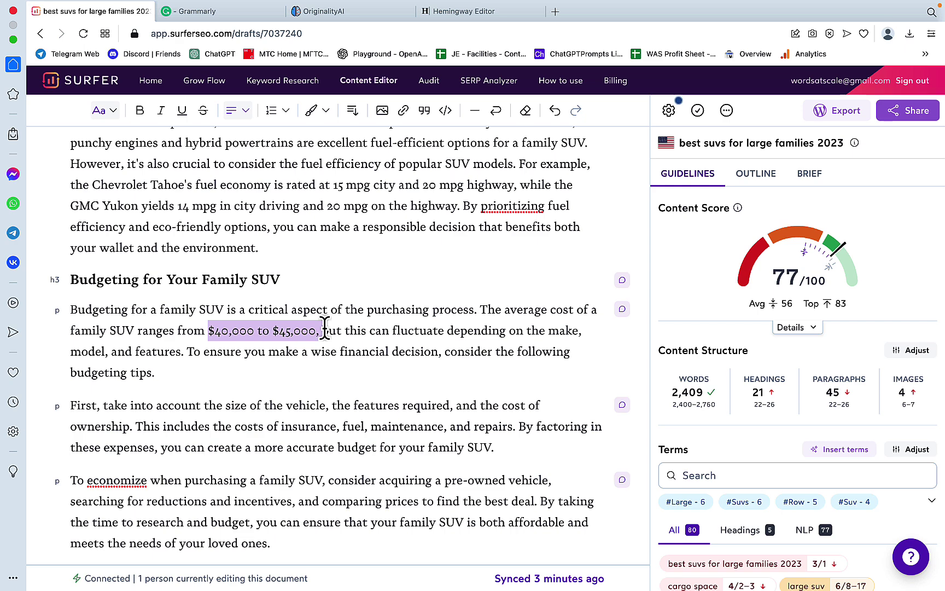
left_click(396, 405)
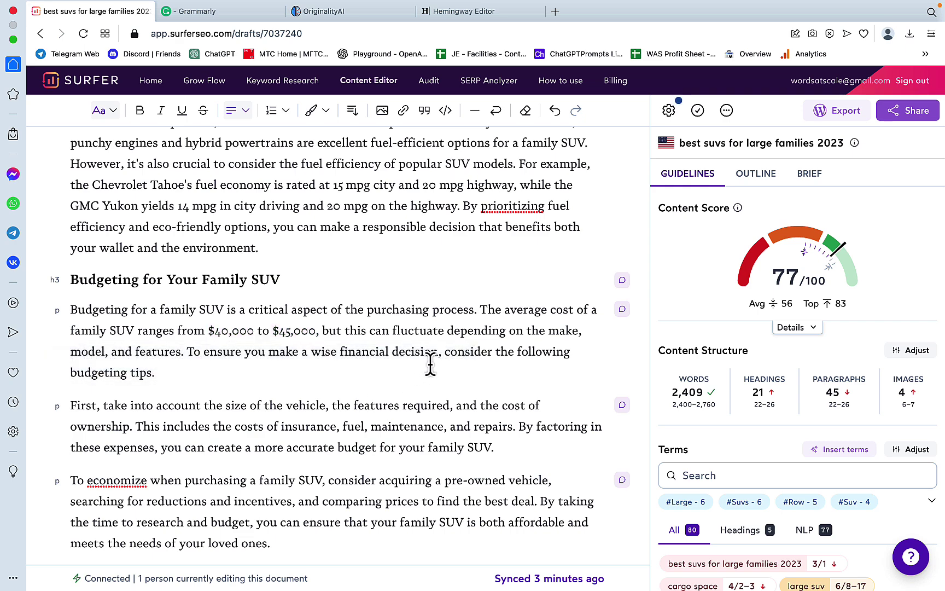
scroll(431, 362, "down", 3)
scroll(430, 362, "down", 1)
scroll(430, 362, "down", 1)
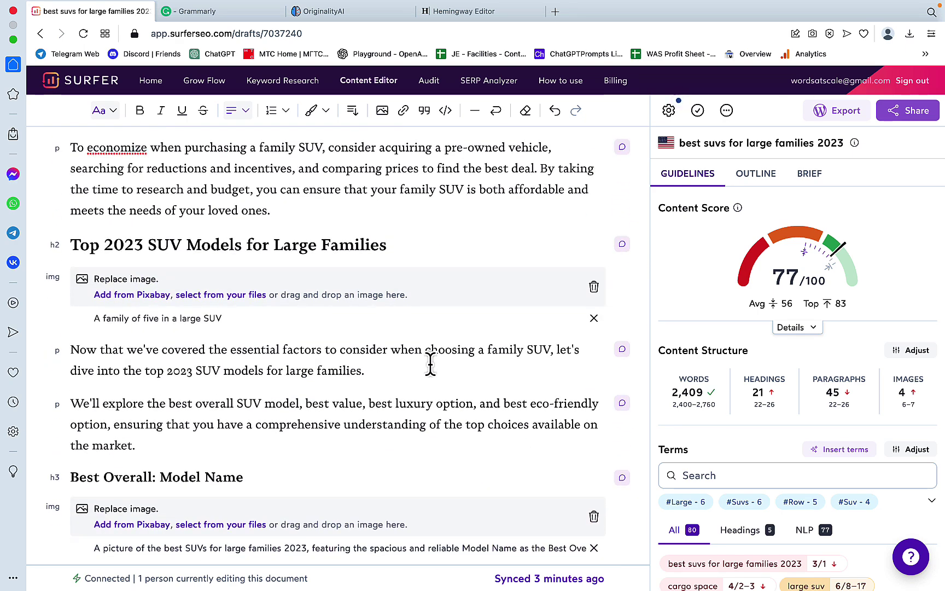
scroll(430, 363, "down", 2)
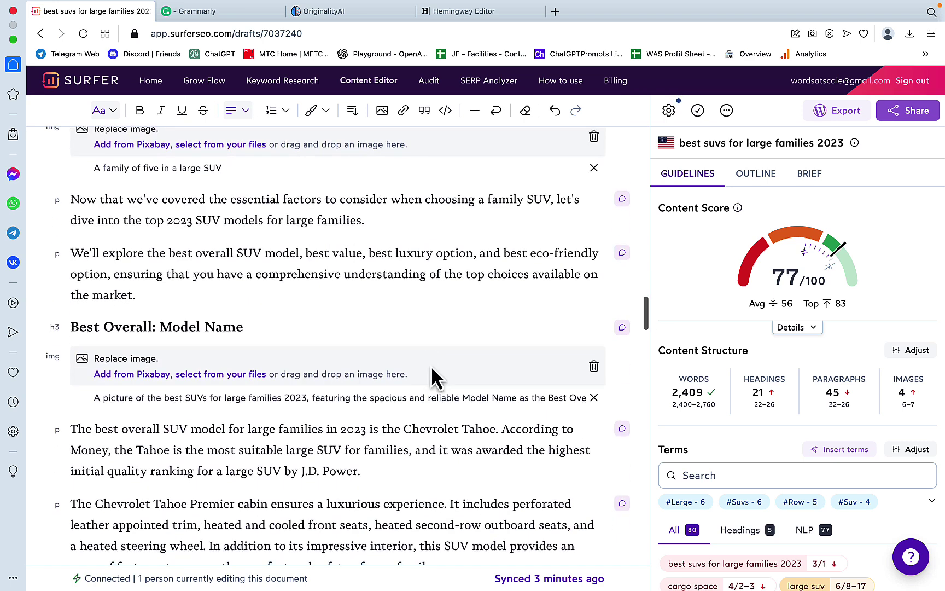
left_click_drag(261, 326, 159, 327)
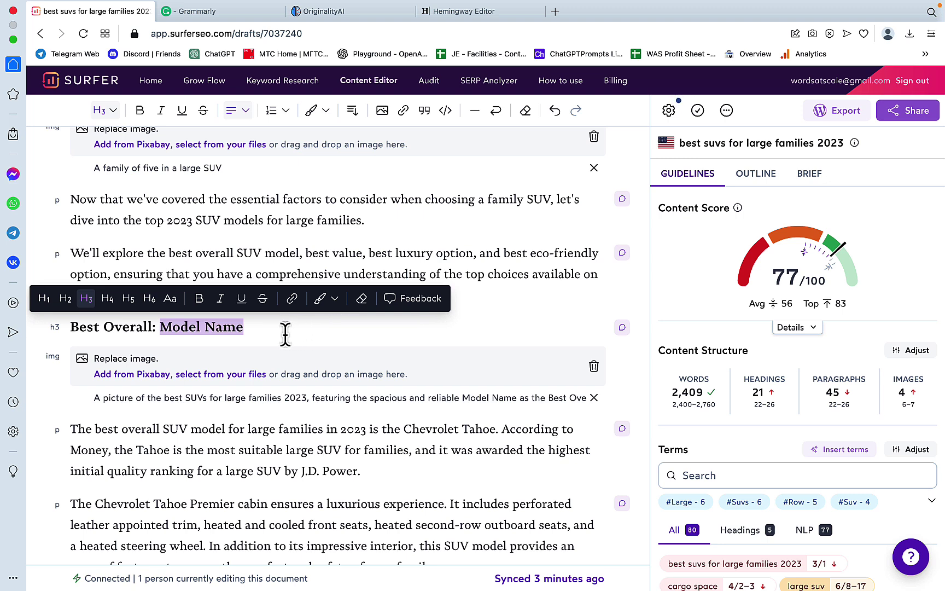
scroll(311, 362, "down", 3)
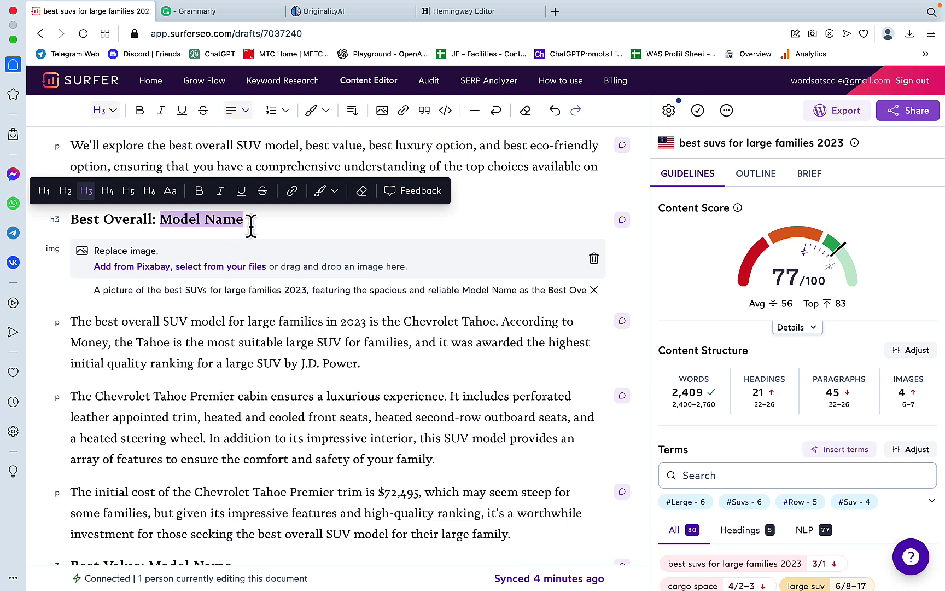
left_click(446, 336)
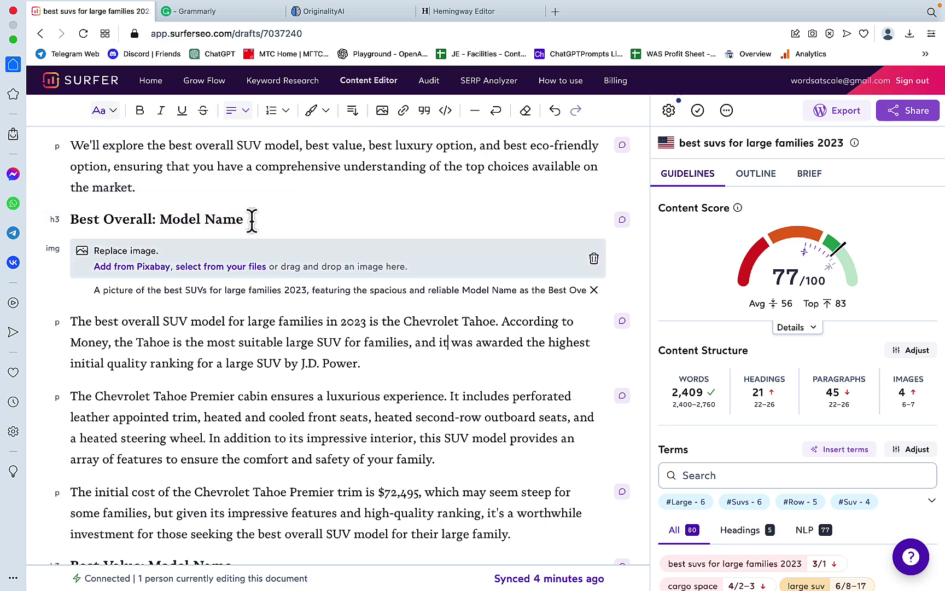
left_click_drag(250, 218, 181, 219)
scroll(340, 367, "down", 3)
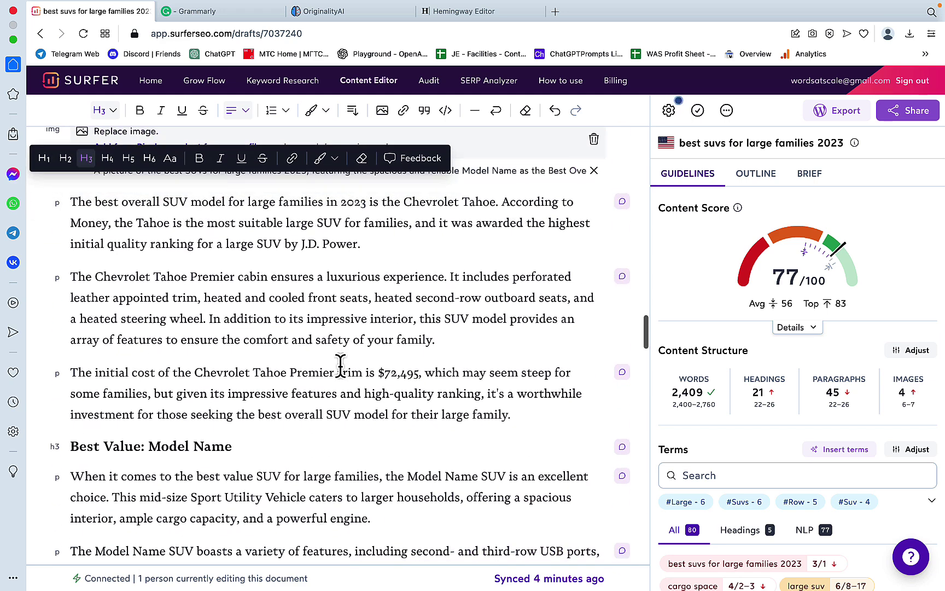
scroll(338, 365, "down", 3)
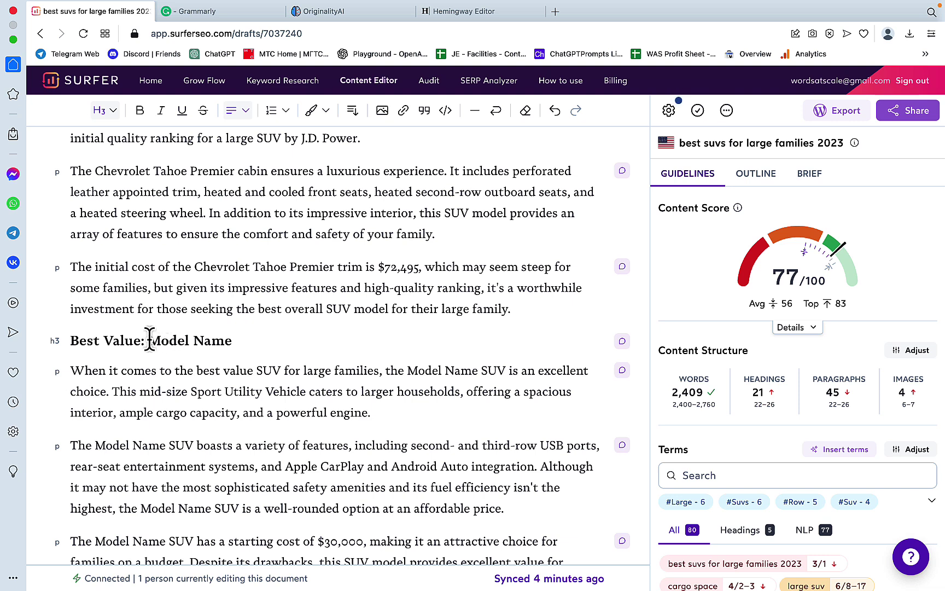
left_click_drag(149, 340, 244, 342)
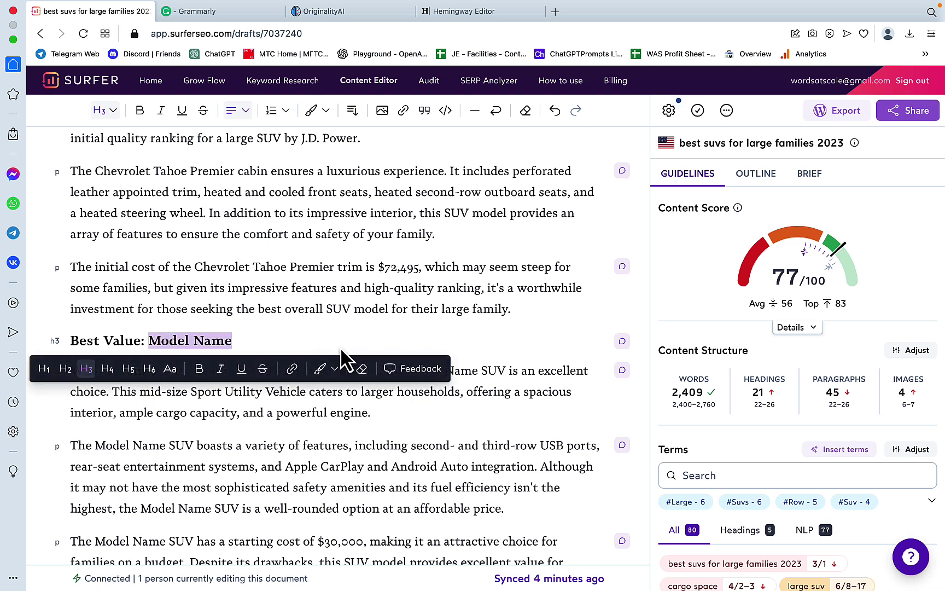
left_click(411, 433)
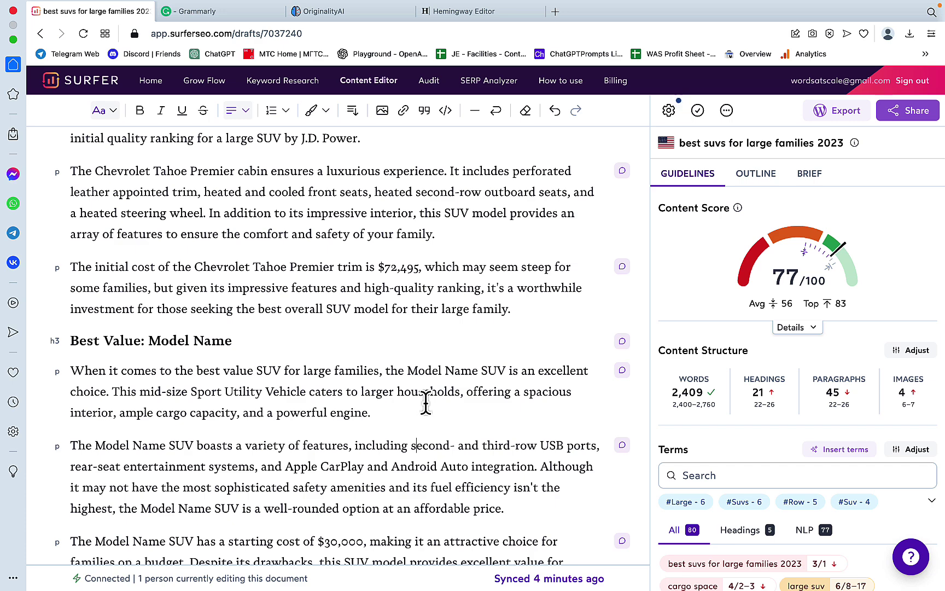
scroll(426, 402, "down", 2)
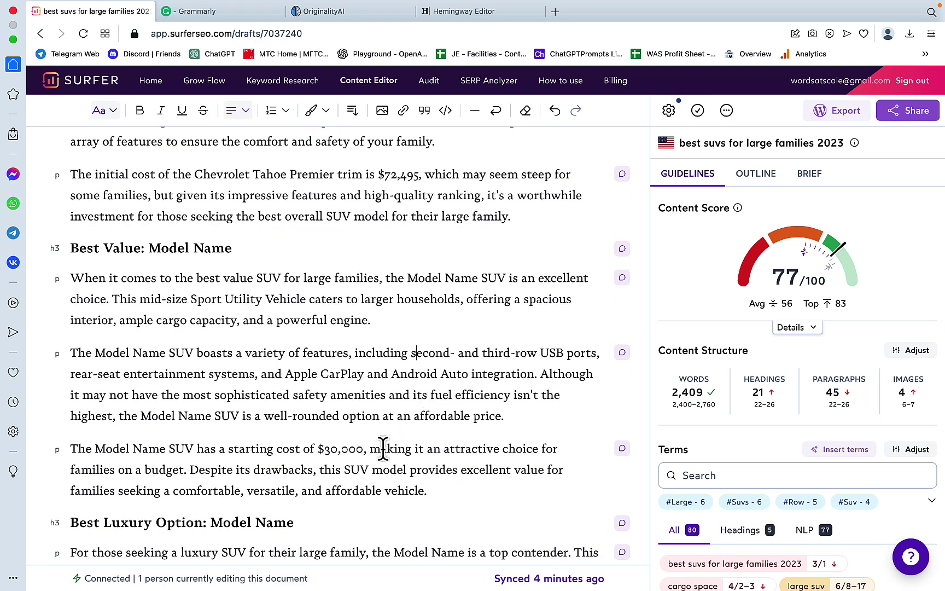
scroll(387, 454, "down", 3)
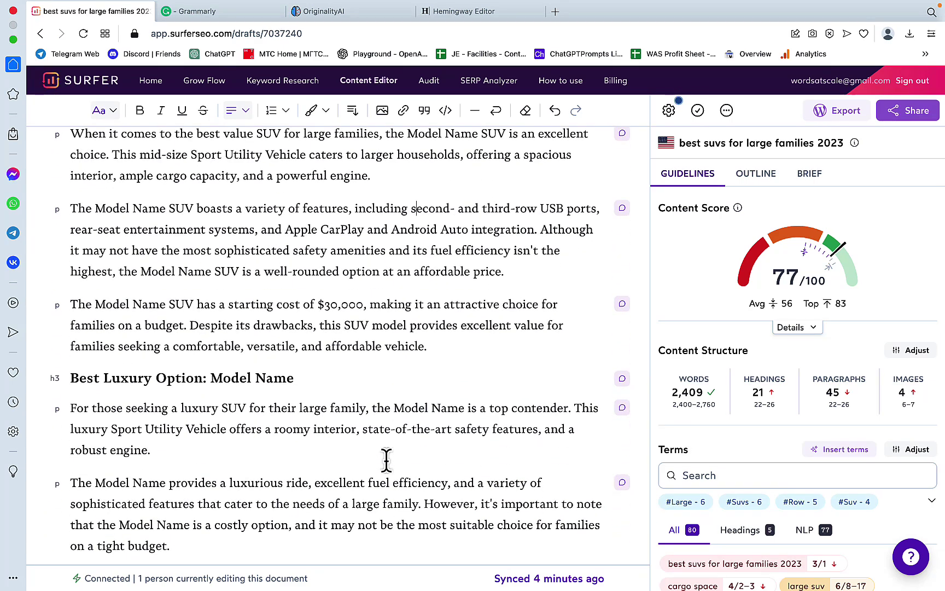
scroll(336, 397, "down", 5)
scroll(336, 396, "down", 4)
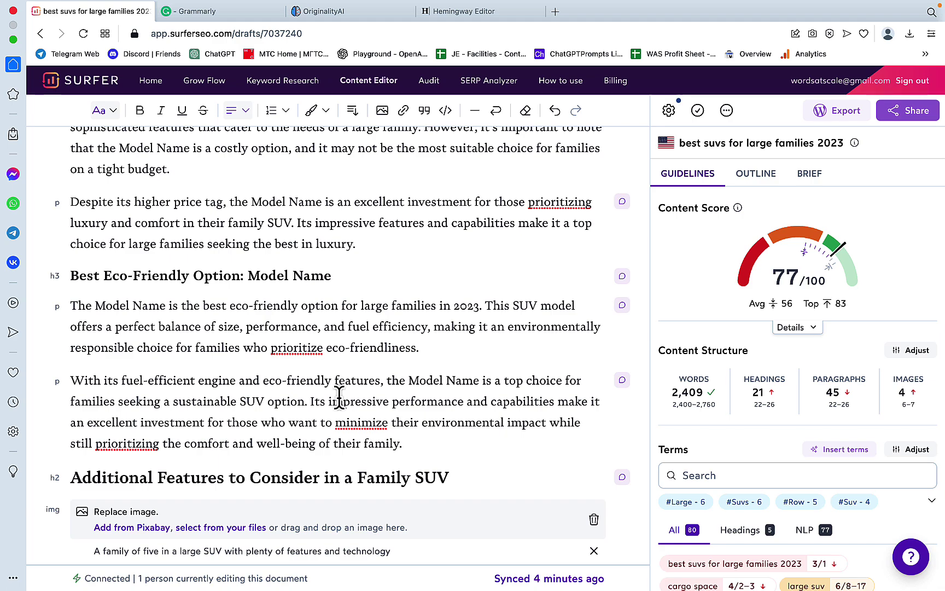
scroll(338, 396, "up", 9)
scroll(338, 397, "up", 5)
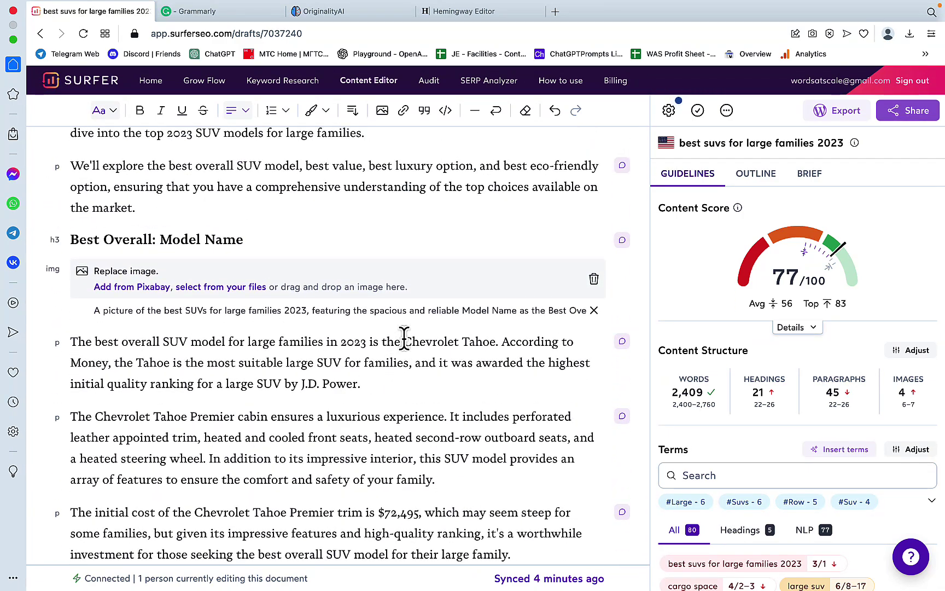
left_click_drag(404, 342, 496, 342)
scroll(443, 421, "down", 1)
scroll(443, 421, "down", 5)
scroll(443, 420, "down", 3)
scroll(443, 421, "down", 5)
scroll(443, 421, "down", 2)
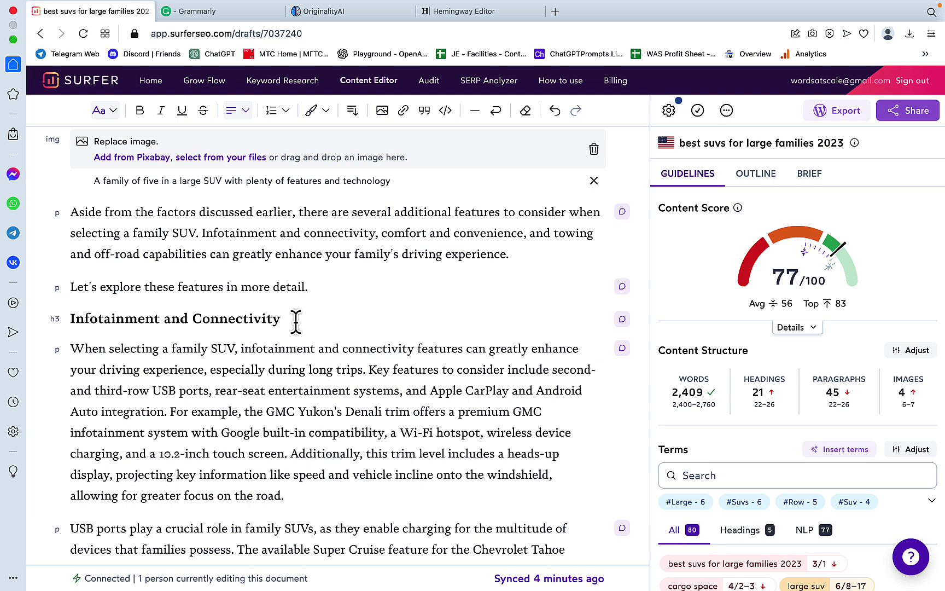
double_click(200, 317)
left_click(371, 349)
scroll(364, 328, "down", 3)
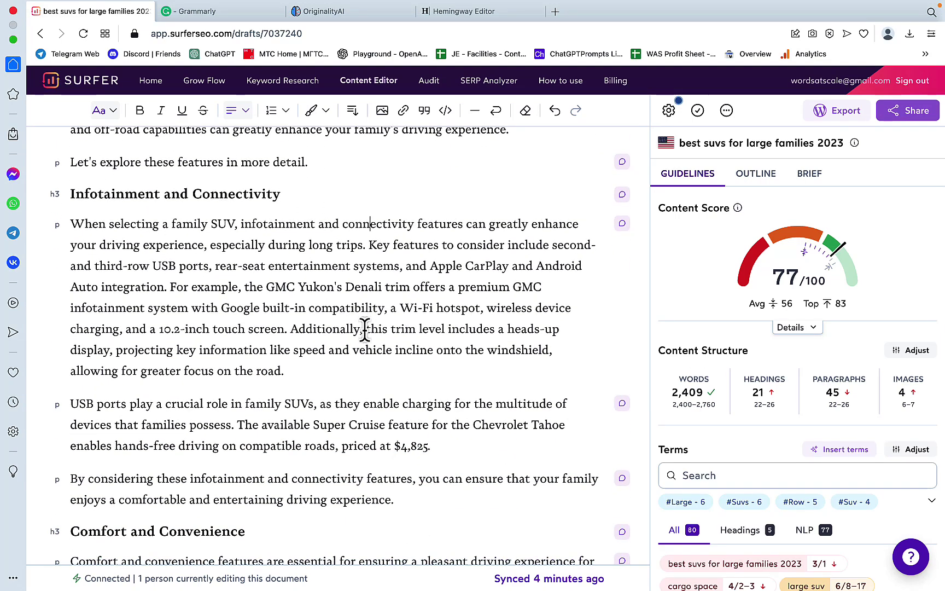
scroll(365, 314, "down", 1)
scroll(365, 310, "down", 4)
scroll(365, 311, "down", 4)
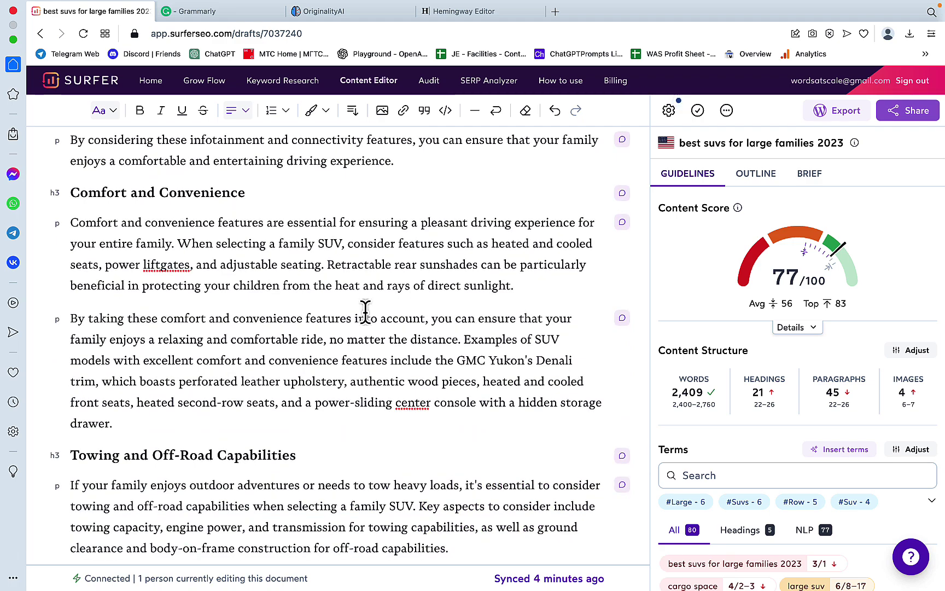
scroll(365, 311, "down", 4)
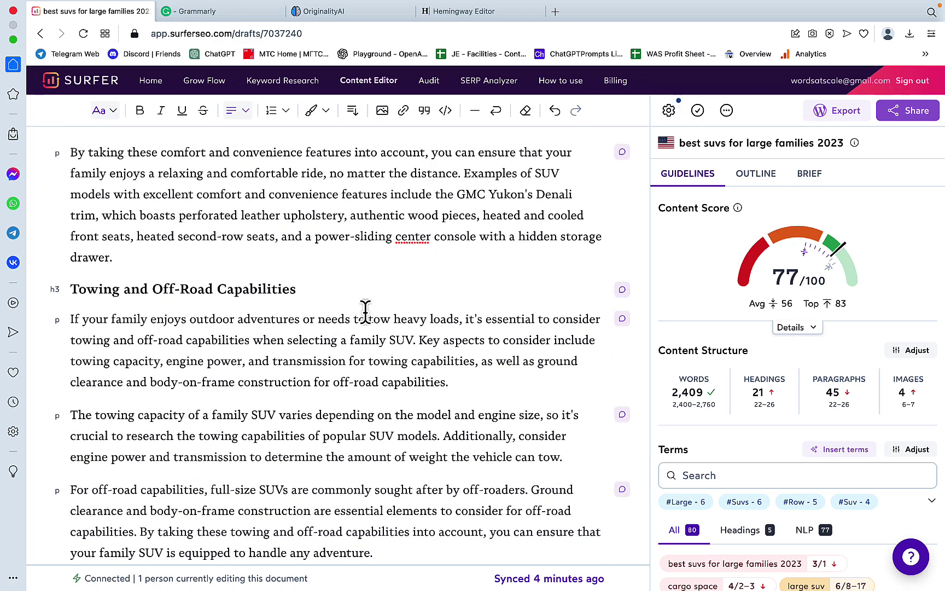
scroll(365, 311, "down", 6)
scroll(365, 311, "down", 4)
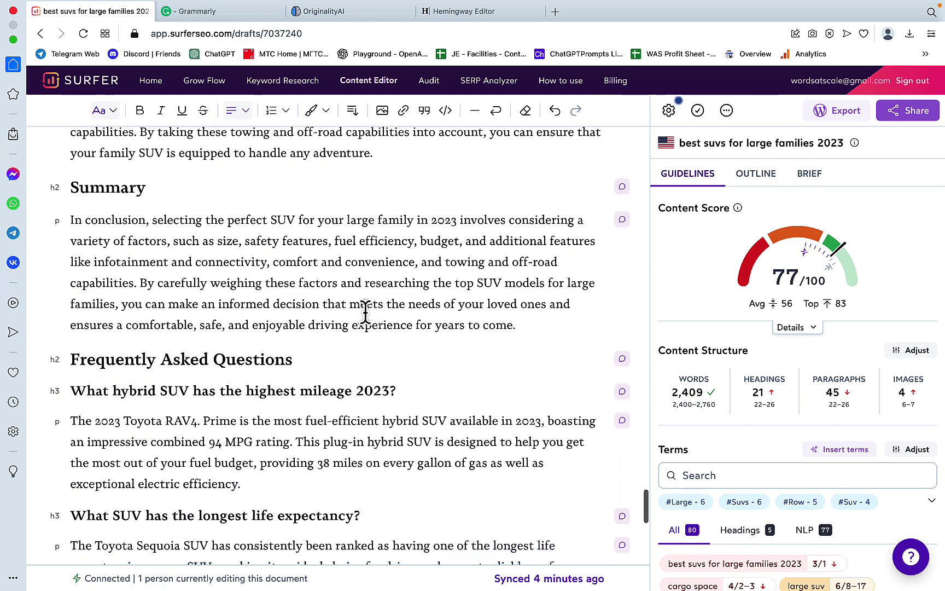
scroll(364, 303, "down", 9)
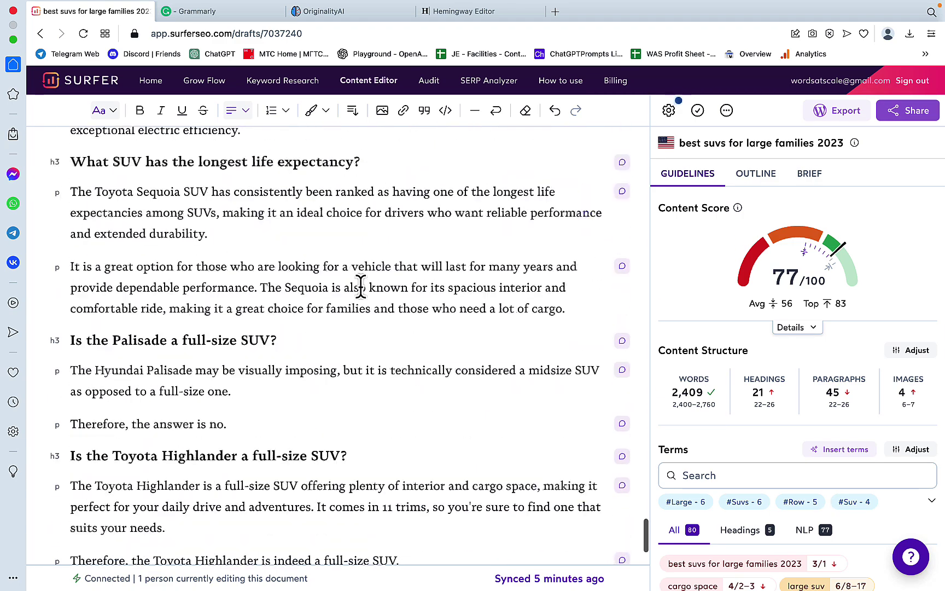
scroll(361, 286, "down", 3)
scroll(360, 287, "up", 2)
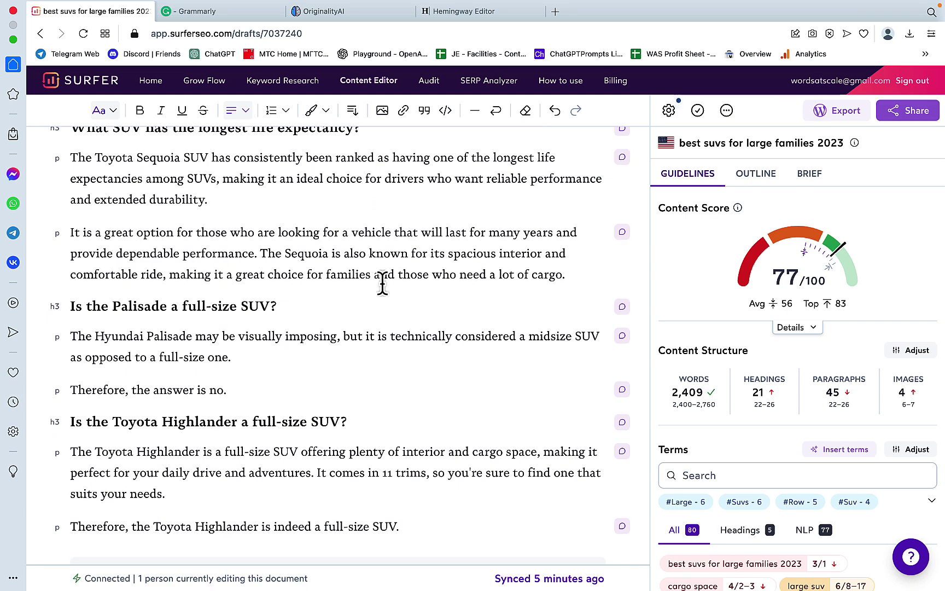
mouse_move(376, 569)
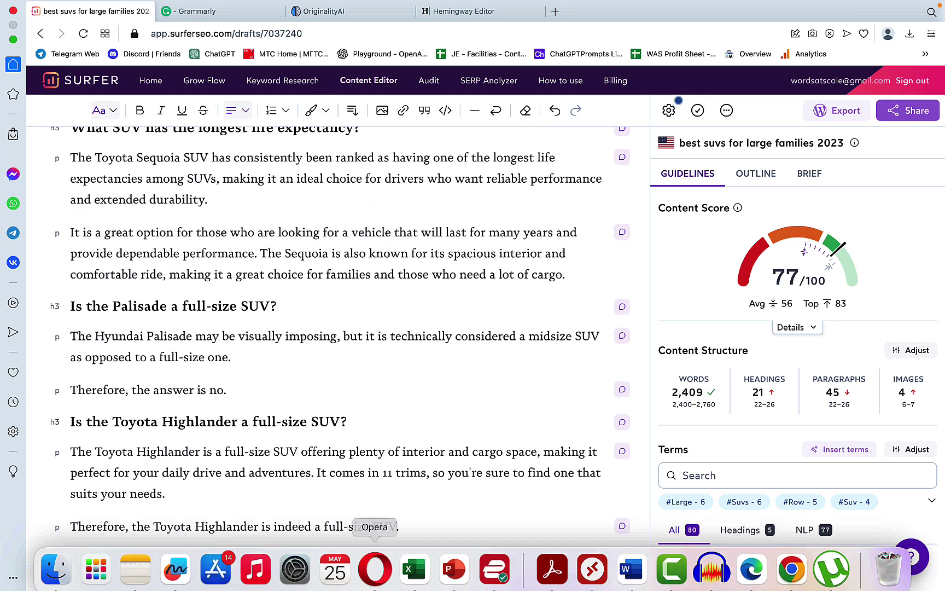
scroll(285, 506, "up", 10)
scroll(287, 496, "up", 10)
scroll(287, 496, "up", 10)
scroll(287, 496, "up", 10)
scroll(287, 497, "up", 10)
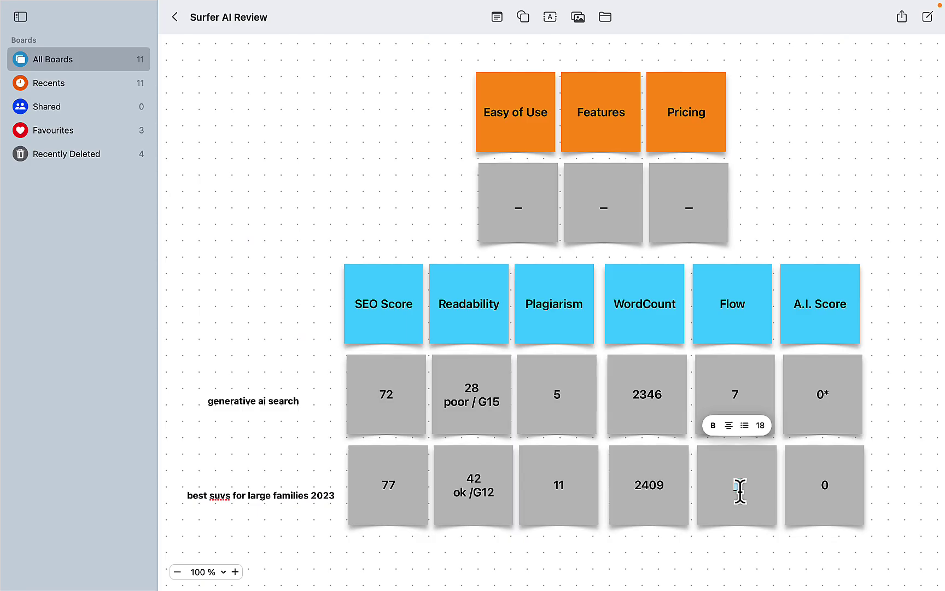
type("3")
Enter 3 in the empty Flow note of the SUV keyword row
double_click(732, 485)
left_click(745, 547)
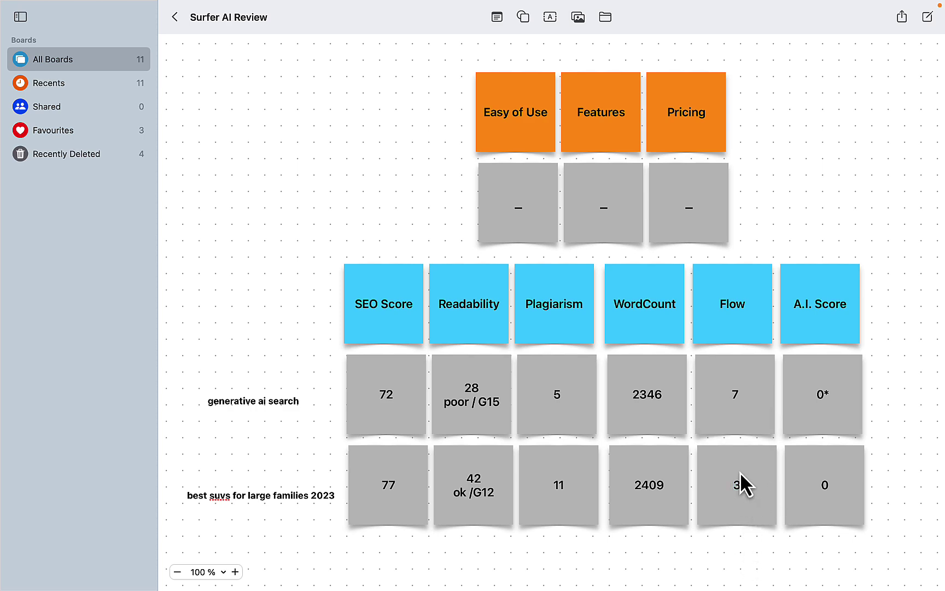
scroll(741, 476, "down", 3)
scroll(740, 472, "up", 1)
scroll(740, 471, "up", 2)
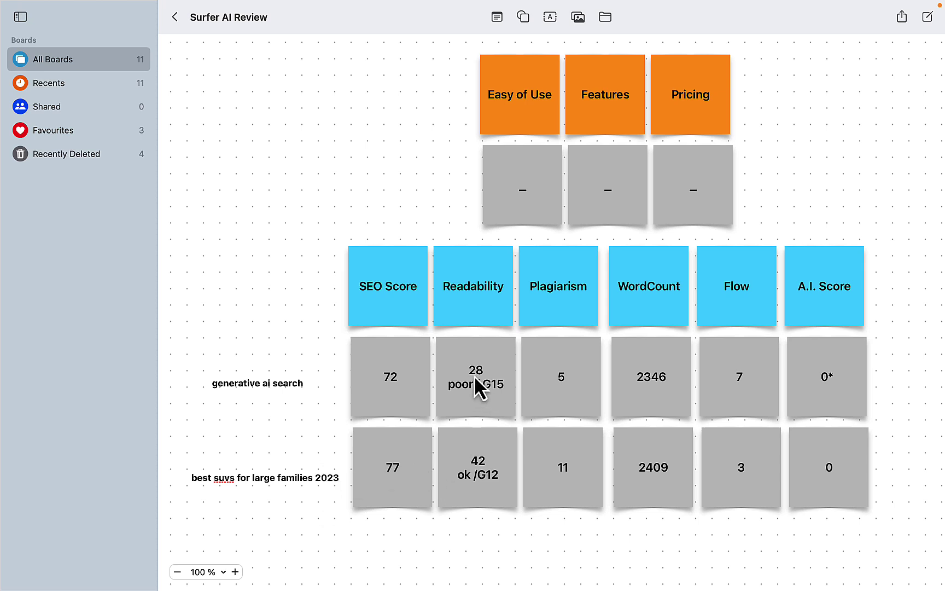
Fill the grey rating notes: Easy of Use 10, Features '8?', Pricing 1
double_click(524, 190)
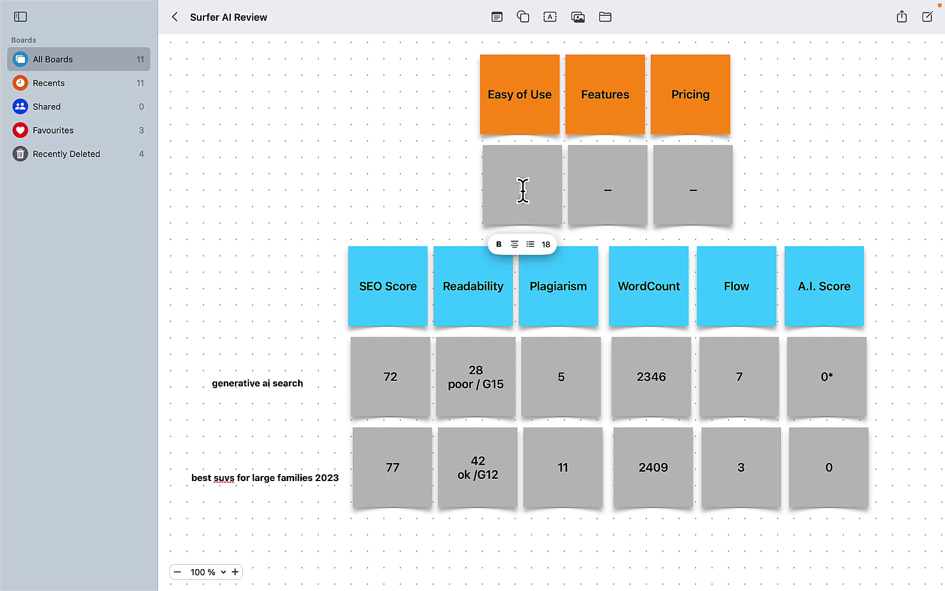
type("10")
left_click(771, 198)
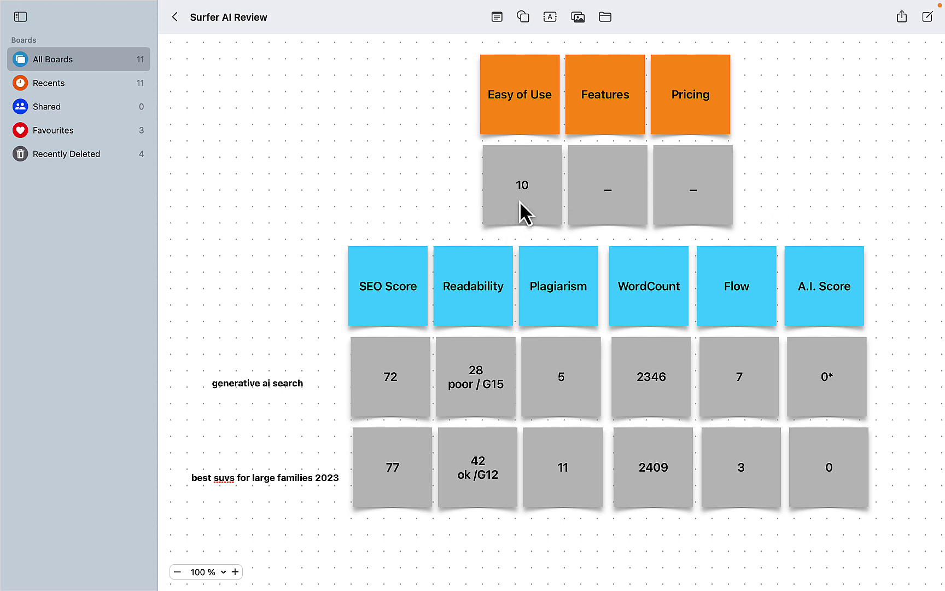
double_click(608, 191)
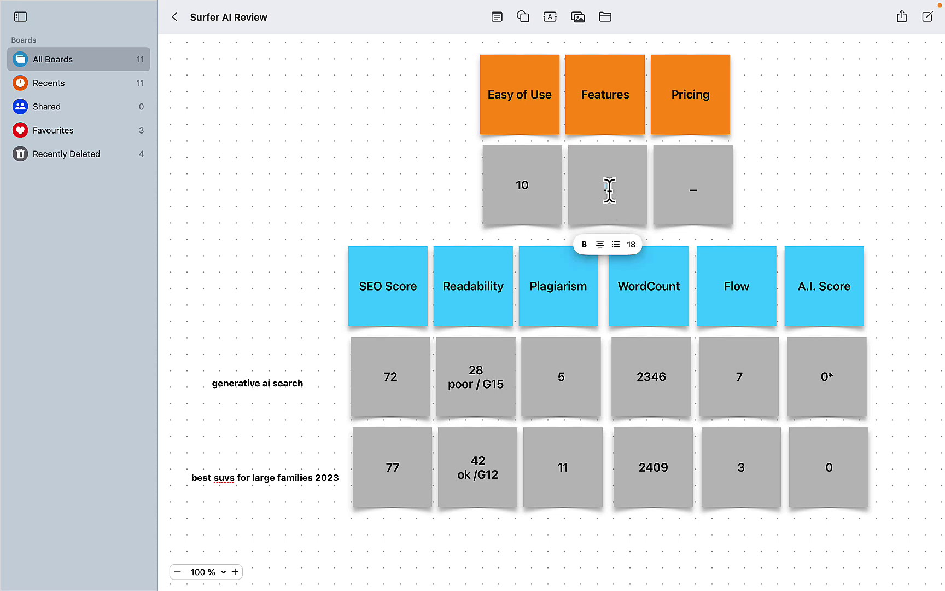
double_click(608, 189)
type("8")
type("?")
left_click(694, 188)
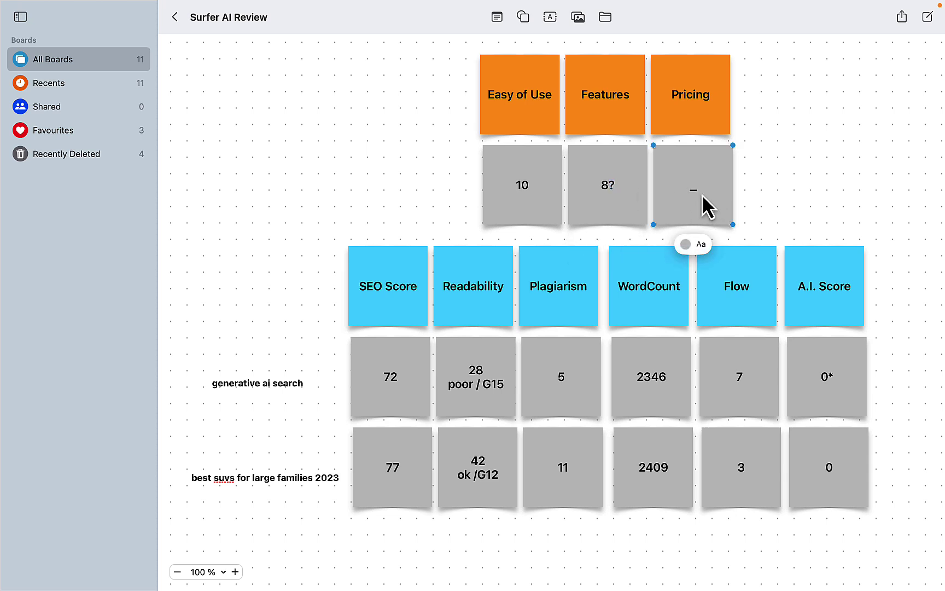
left_click(699, 199)
type("1")
left_click(780, 202)
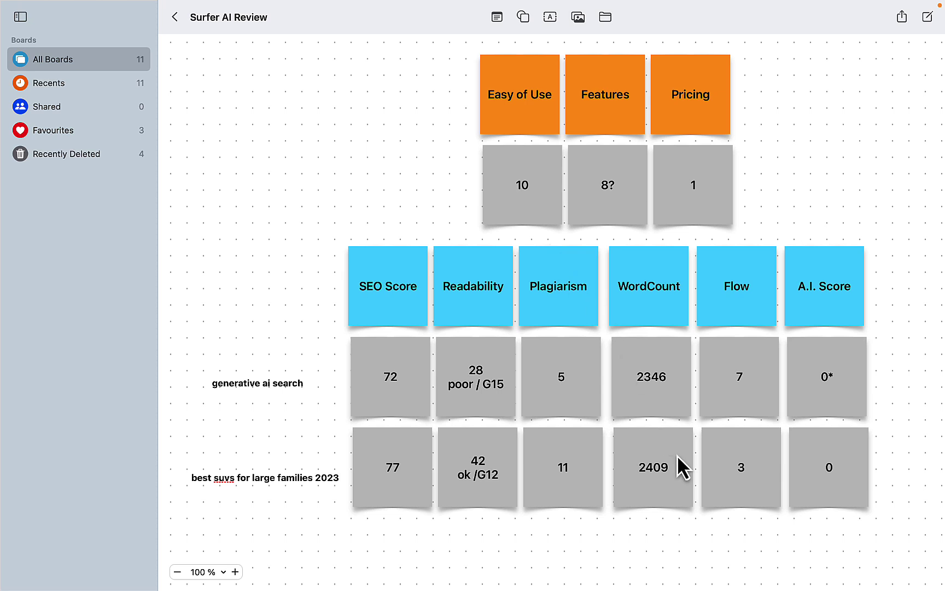
left_click(699, 190)
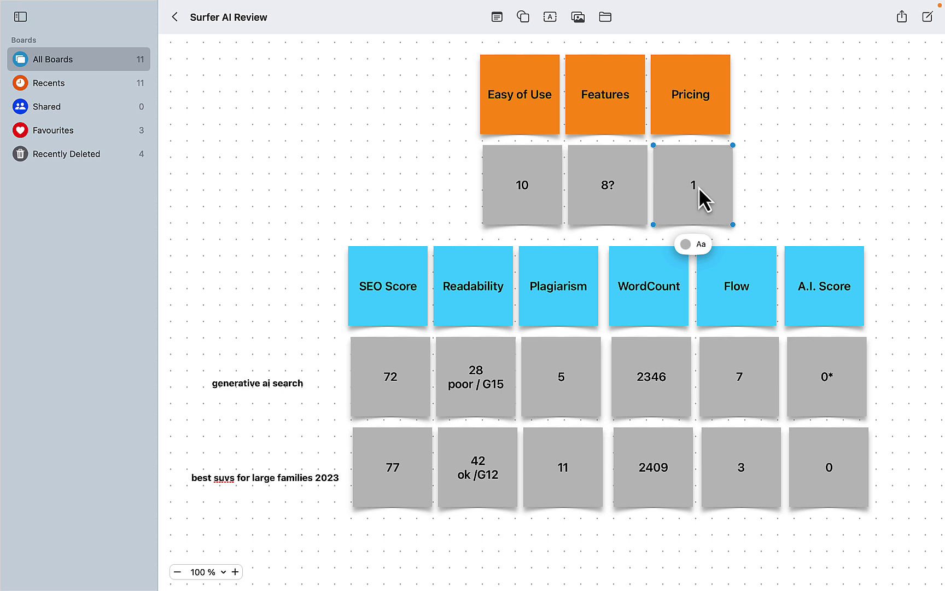
left_click(778, 187)
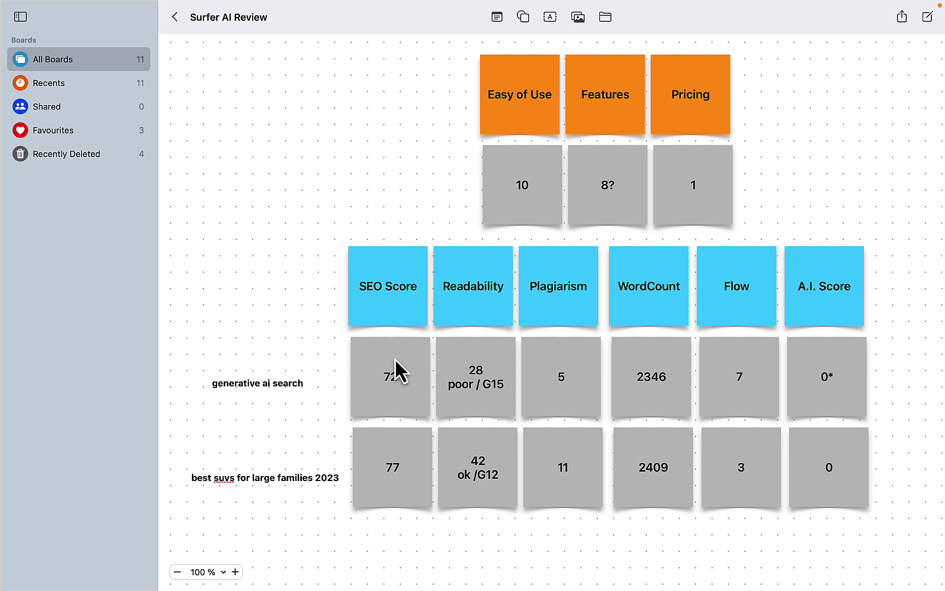